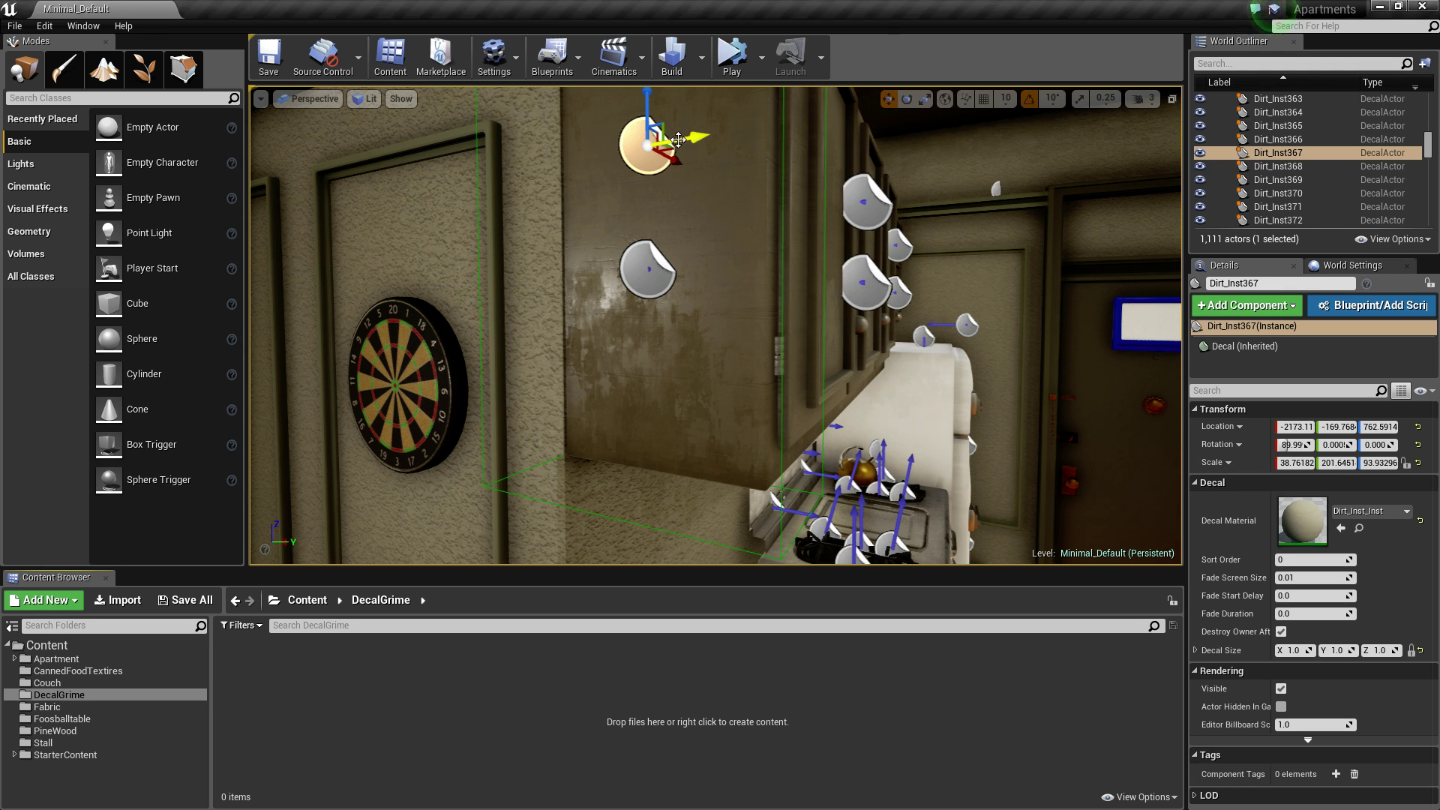
# Try shifting the upper dirt decal on the side of the kitchen cupboard, undoing each move.
pyautogui.moveTo(687, 138); pyautogui.dragTo(679, 101)
pyautogui.hotkey('ctrl', 'z')
pyautogui.moveTo(697, 138); pyautogui.dragTo(634, 135)
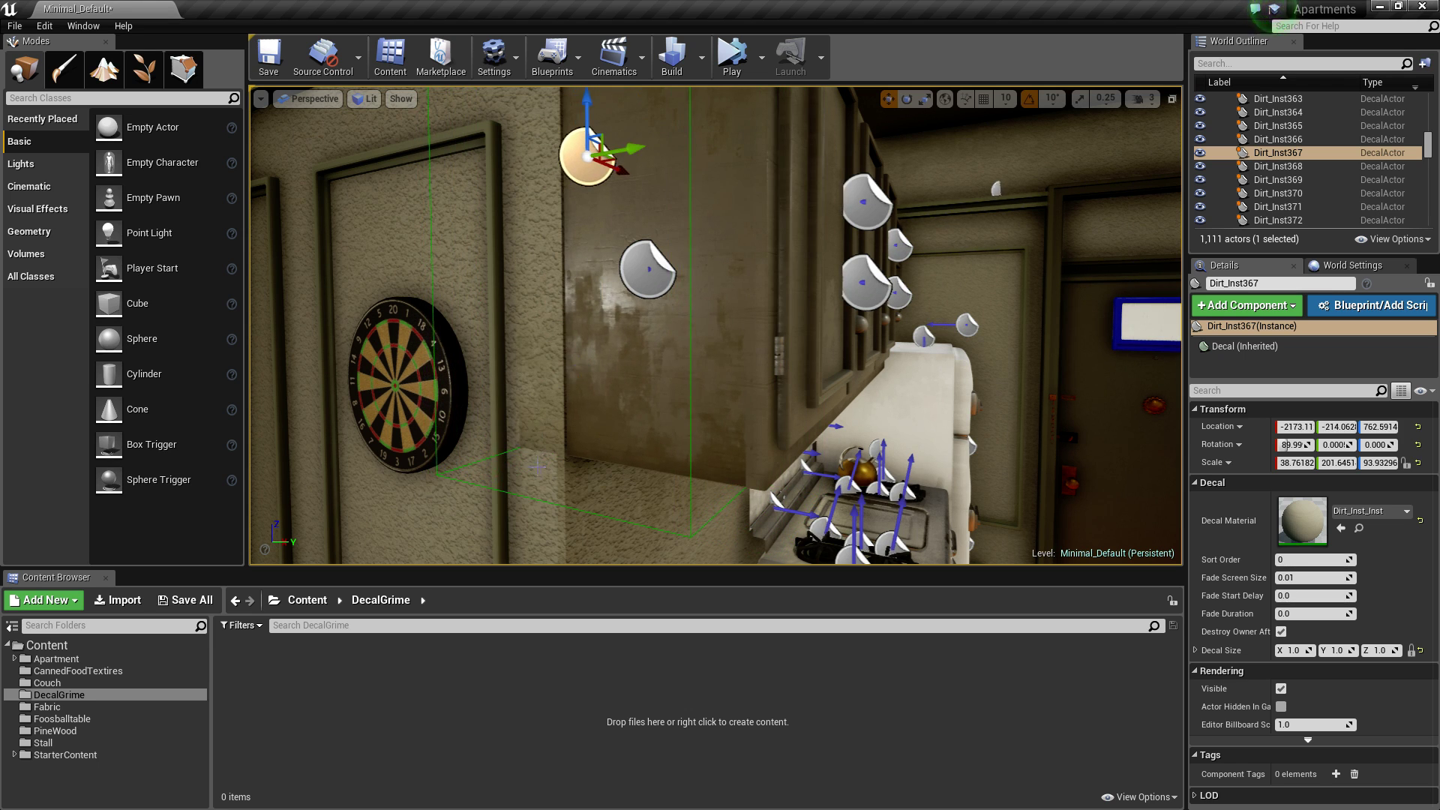
pyautogui.hotkey('ctrl', 'z')
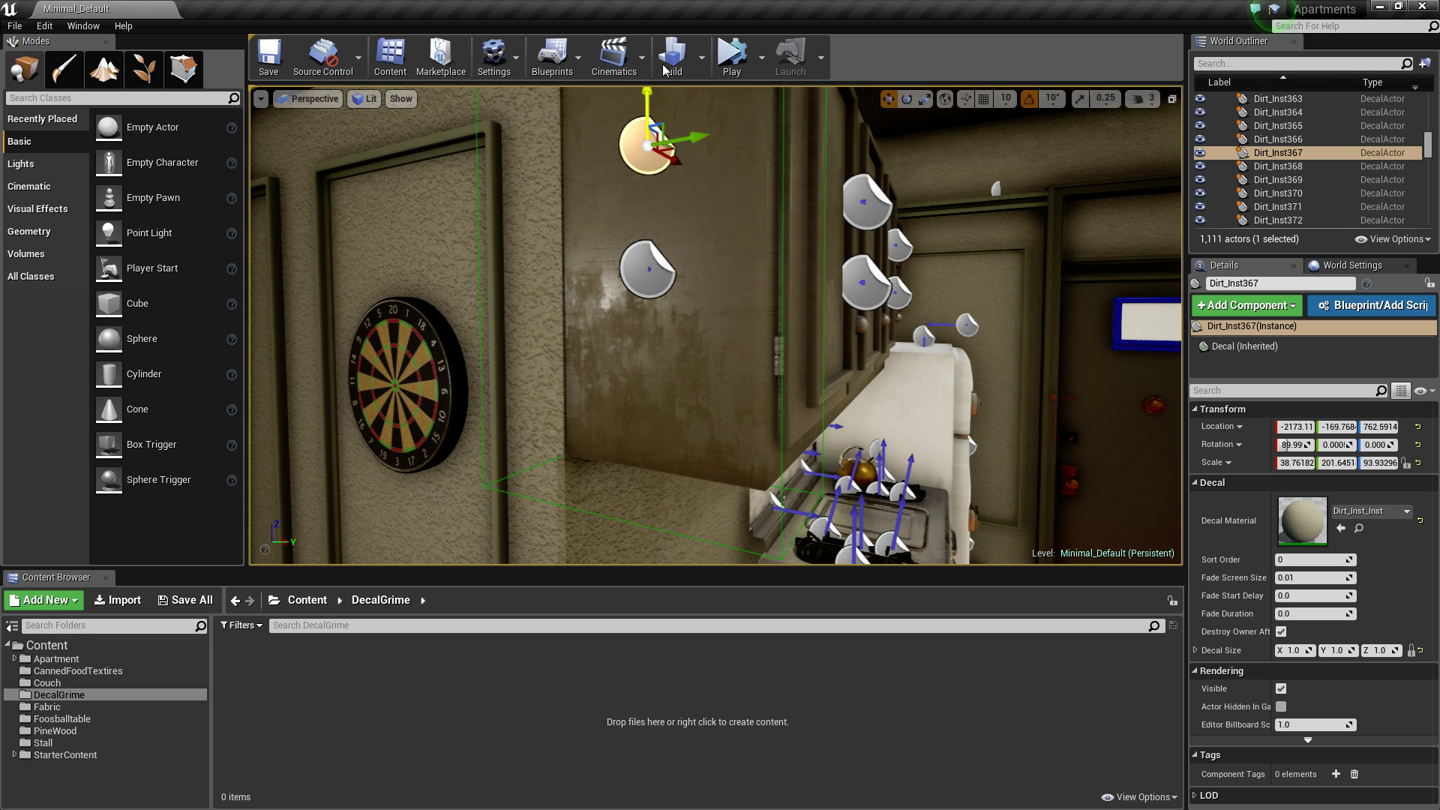
# Try lowering the dirt decal on the upper wall near the ceiling, and undo the move.
pyautogui.moveTo(660, 403); pyautogui.dragTo(1065, 315, button='right')
pyautogui.moveTo(638, 360); pyautogui.dragTo(638, 353, button='right')
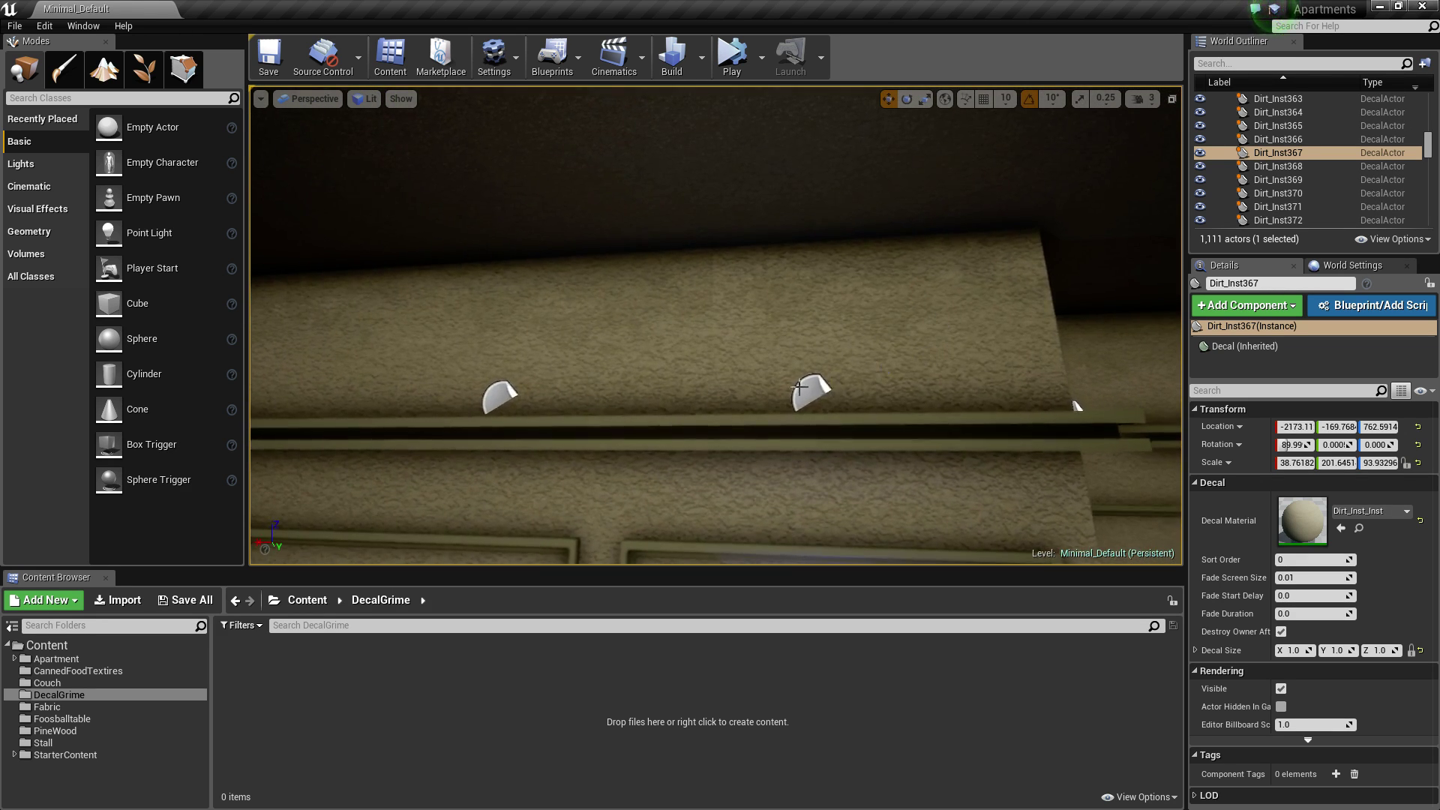
pyautogui.click(806, 388)
pyautogui.moveTo(816, 342)
pyautogui.mouseDown()
pyautogui.moveTo(822, 542)
pyautogui.moveTo(817, 350)
pyautogui.mouseUp()
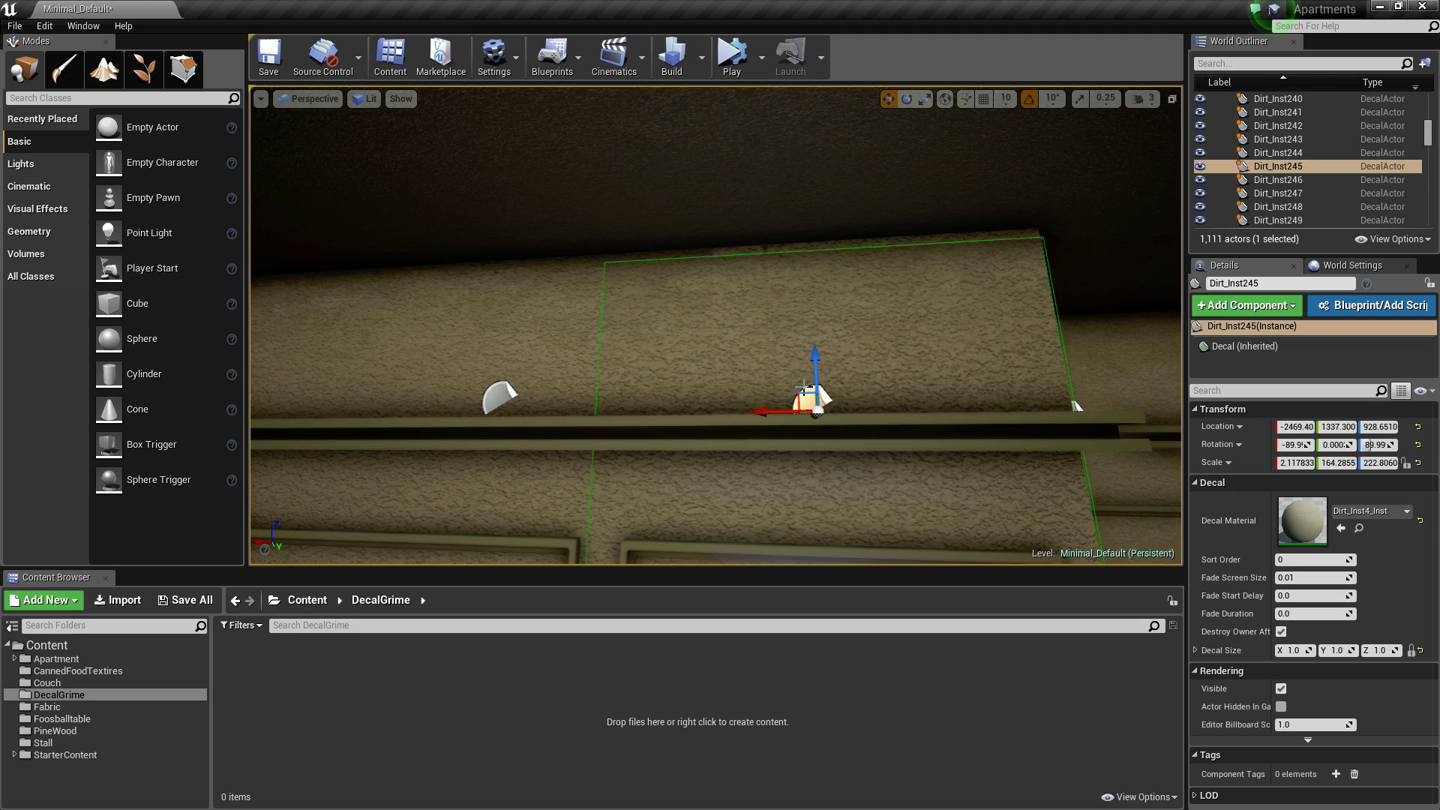
pyautogui.hotkey('ctrl', 'z')
# Try sliding the dirt decal on the wooden floor away from the wall, undo the move and clear the selection.
pyautogui.moveTo(810, 360); pyautogui.dragTo(570, 375, button='right')
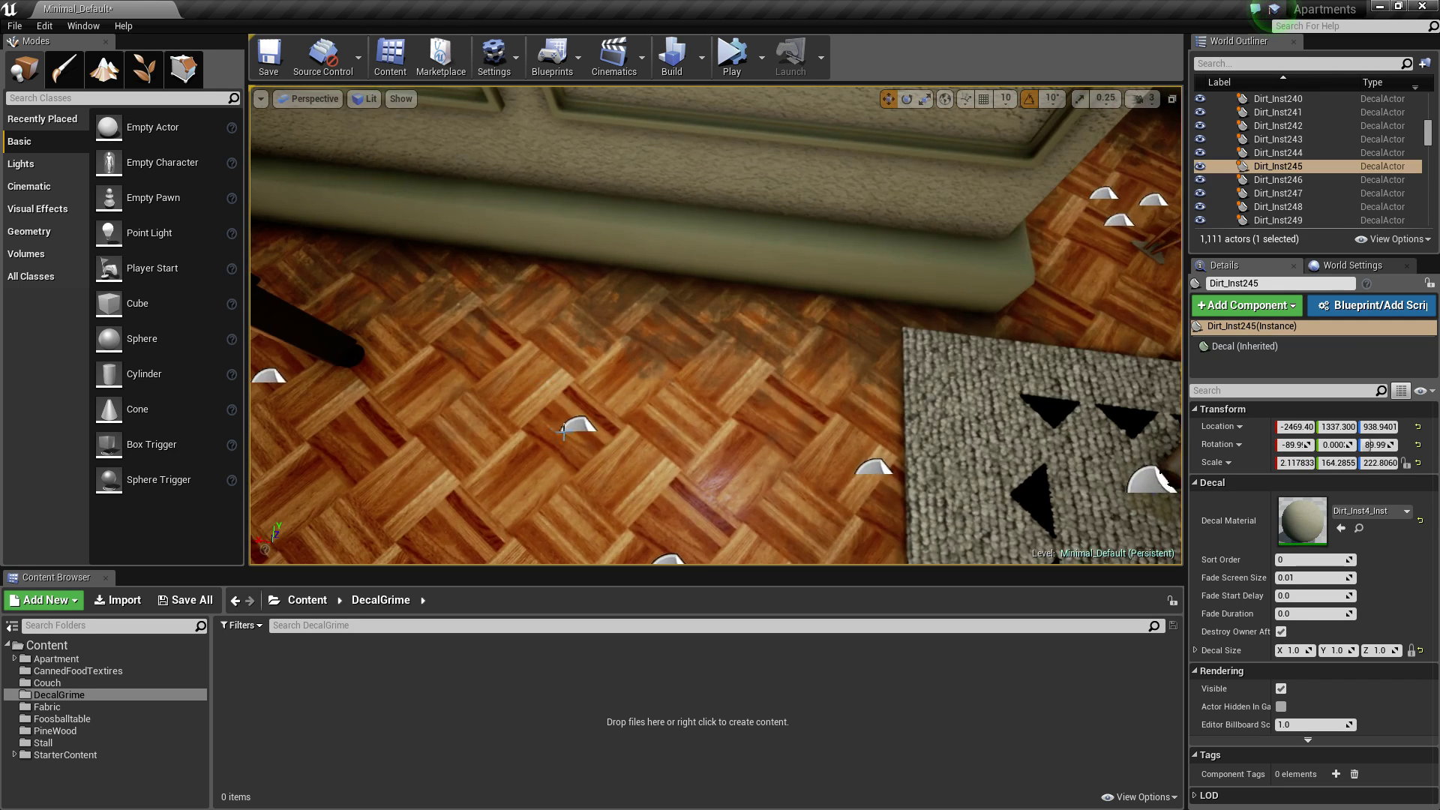
pyautogui.click(582, 412)
pyautogui.click(586, 419)
pyautogui.moveTo(596, 391); pyautogui.dragTo(578, 445)
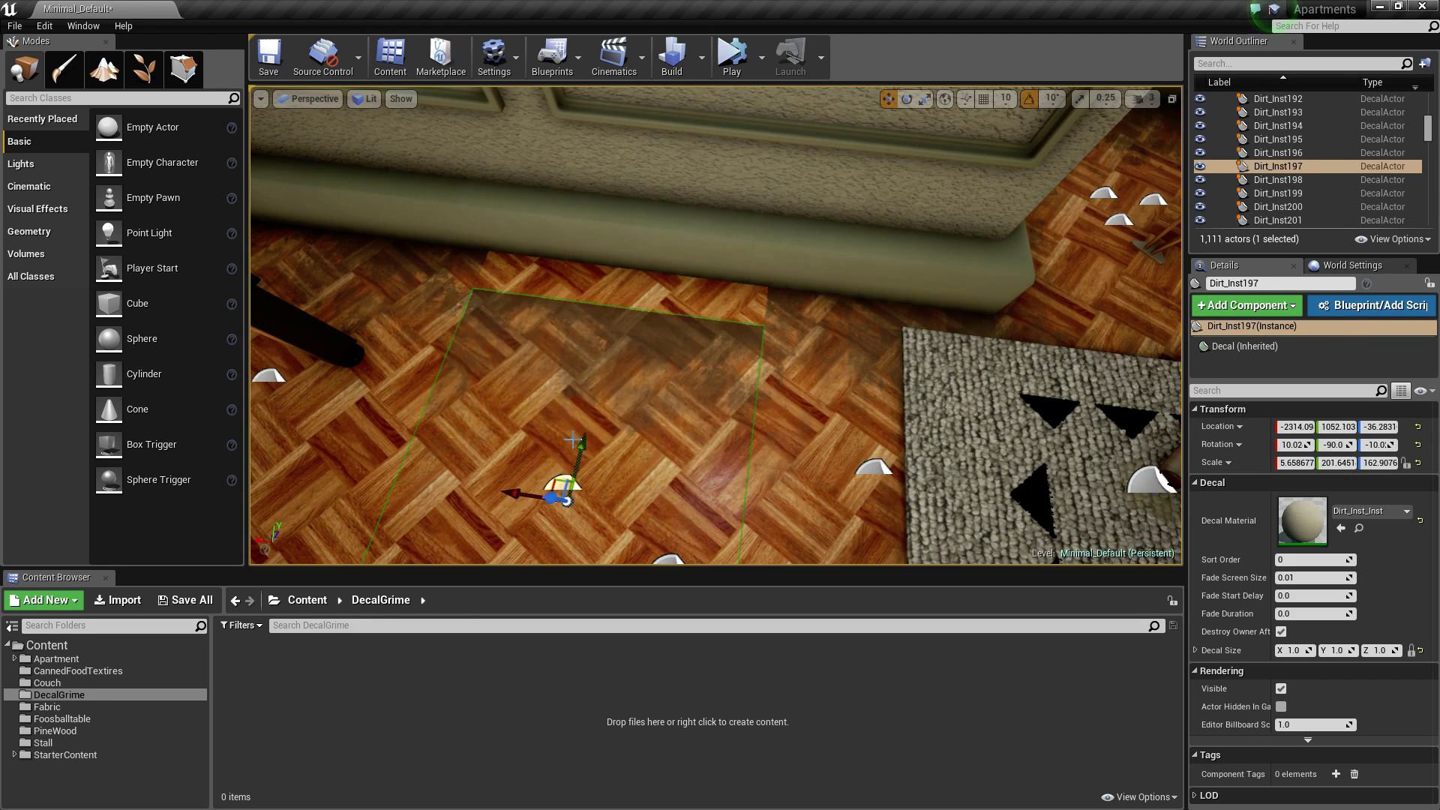
pyautogui.hotkey('ctrl', 'z')
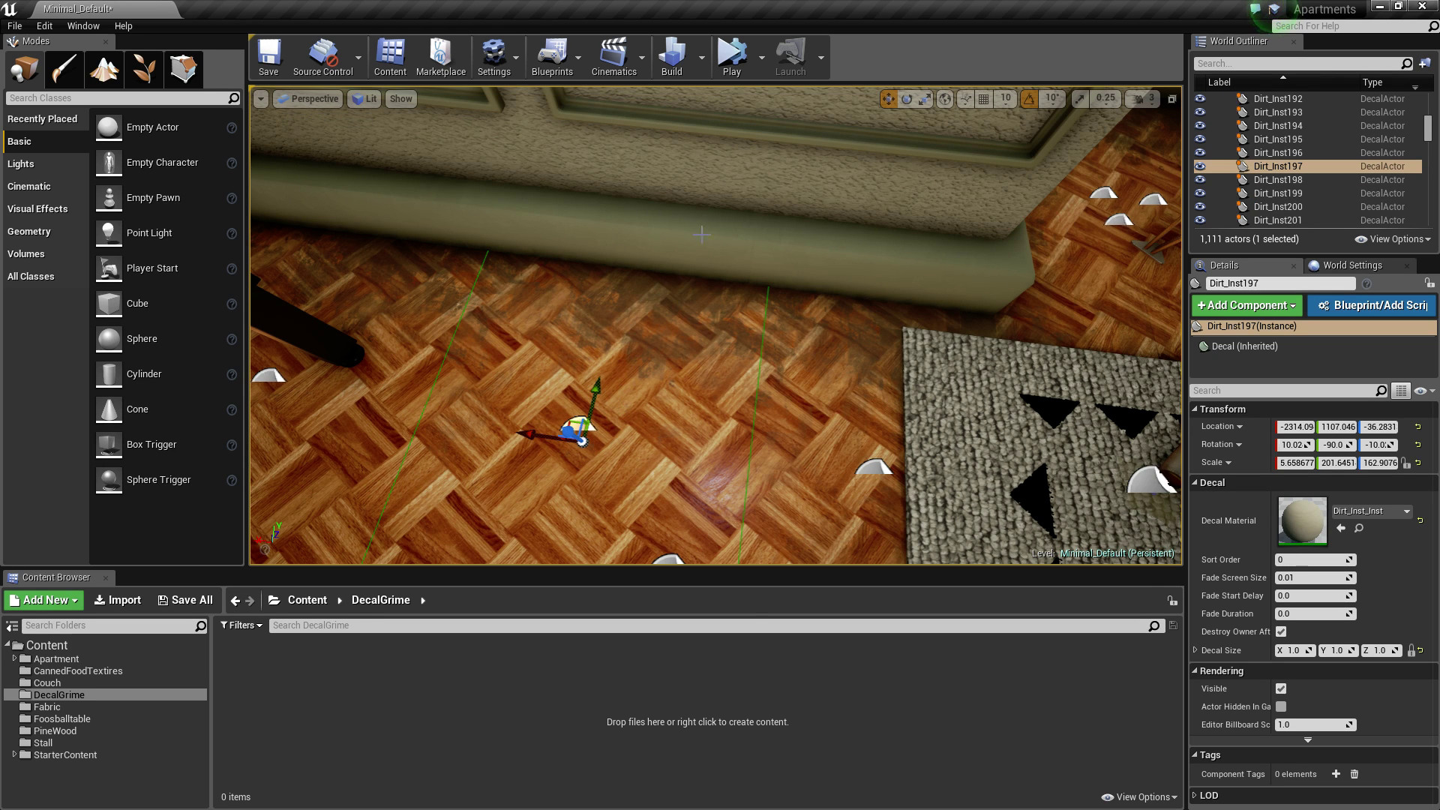
pyautogui.moveTo(702, 235); pyautogui.dragTo(684, 408, button='right')
pyautogui.press('Escape')
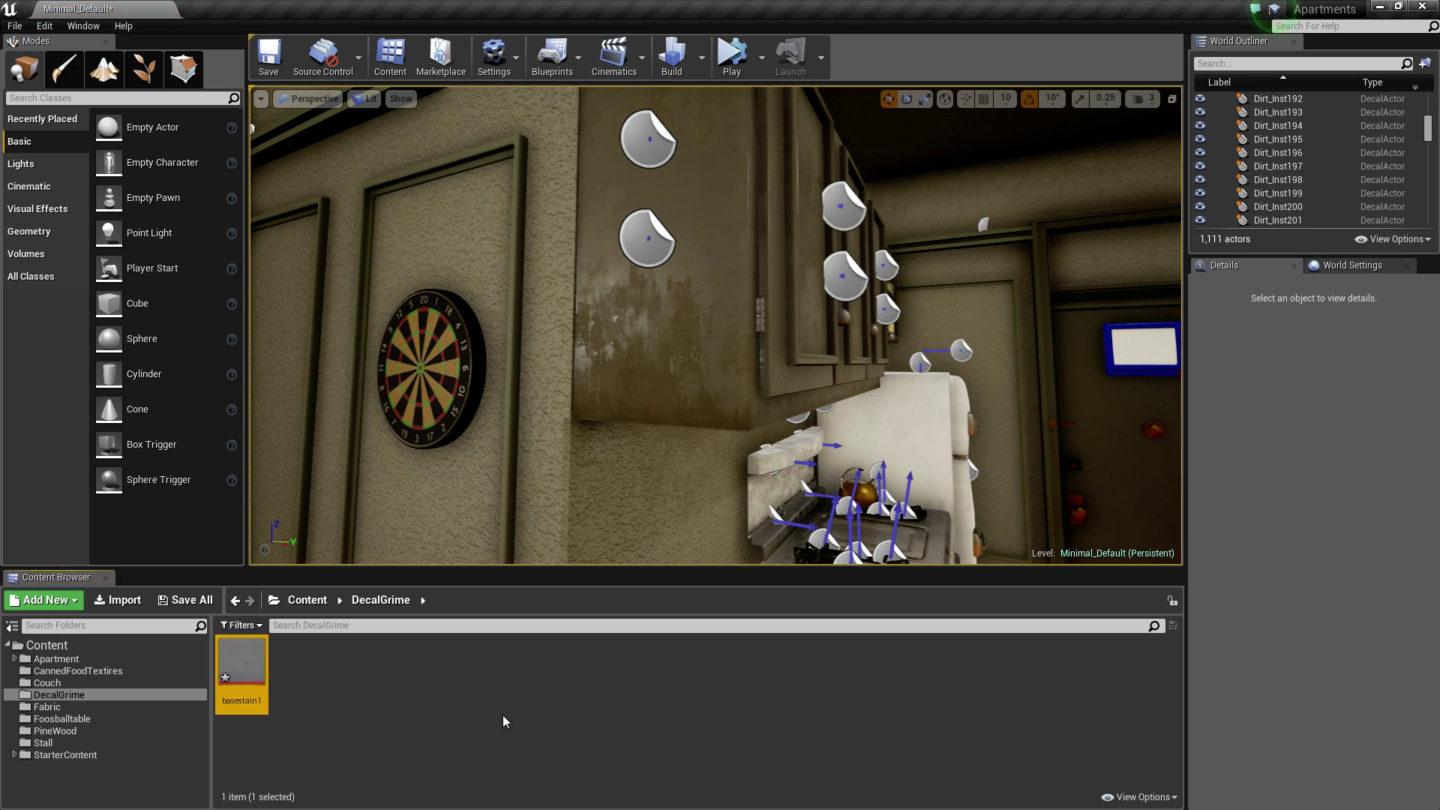
# Create a material named GrimeTest in the DecalGrime folder and open it for editing.
pyautogui.rightClick(528, 711)
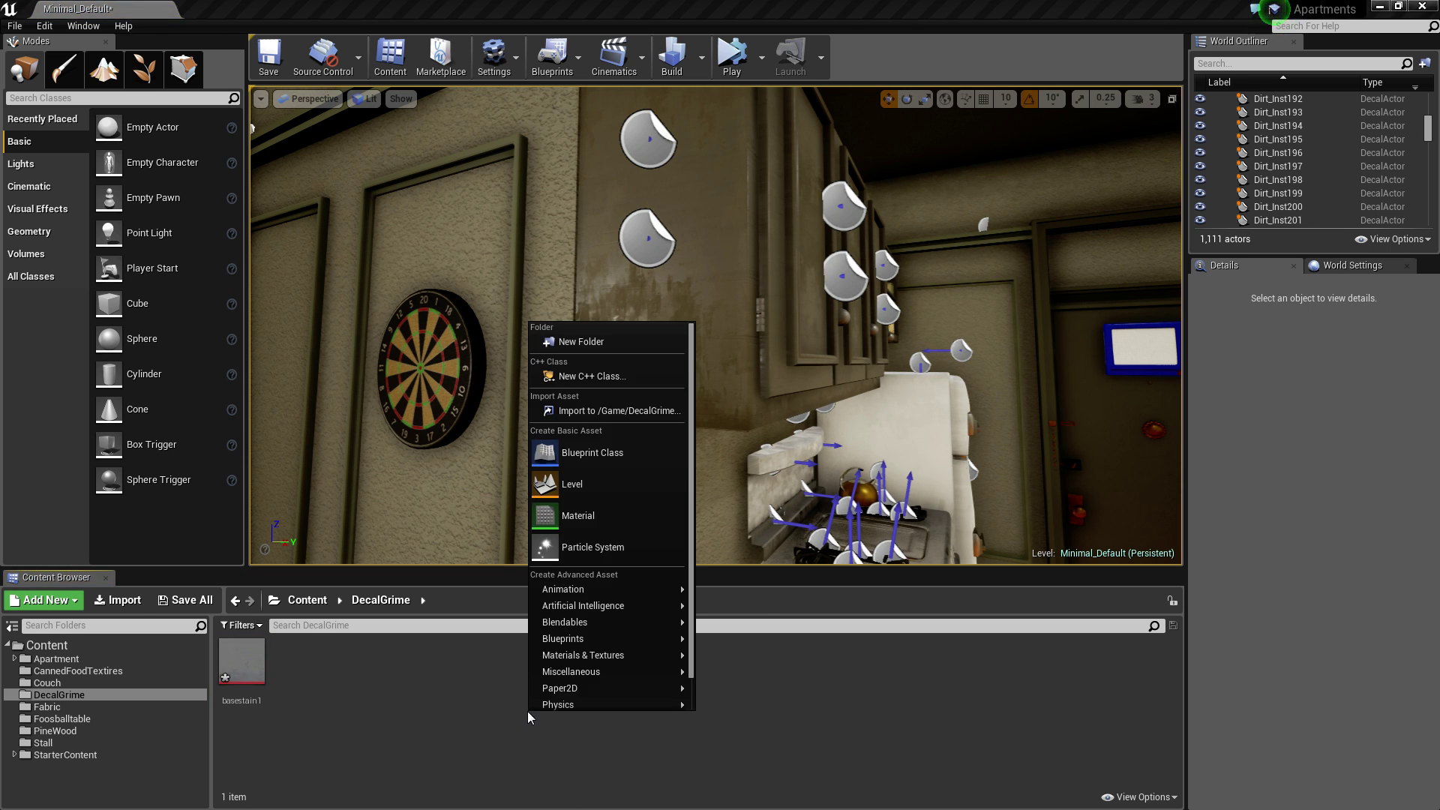
pyautogui.click(569, 511)
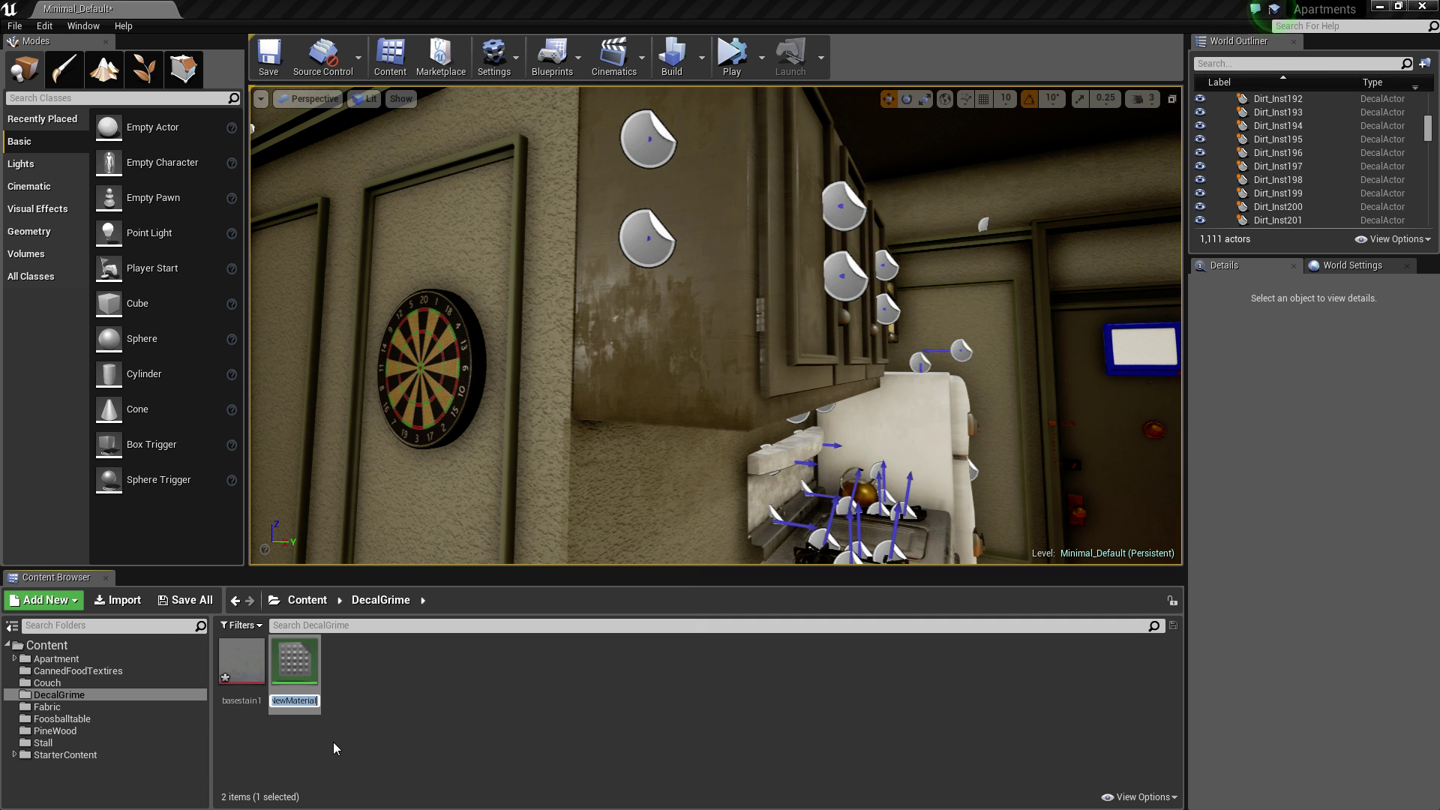
pyautogui.write('GrimeTest')
pyautogui.press('Return')
pyautogui.doubleClick(306, 653)
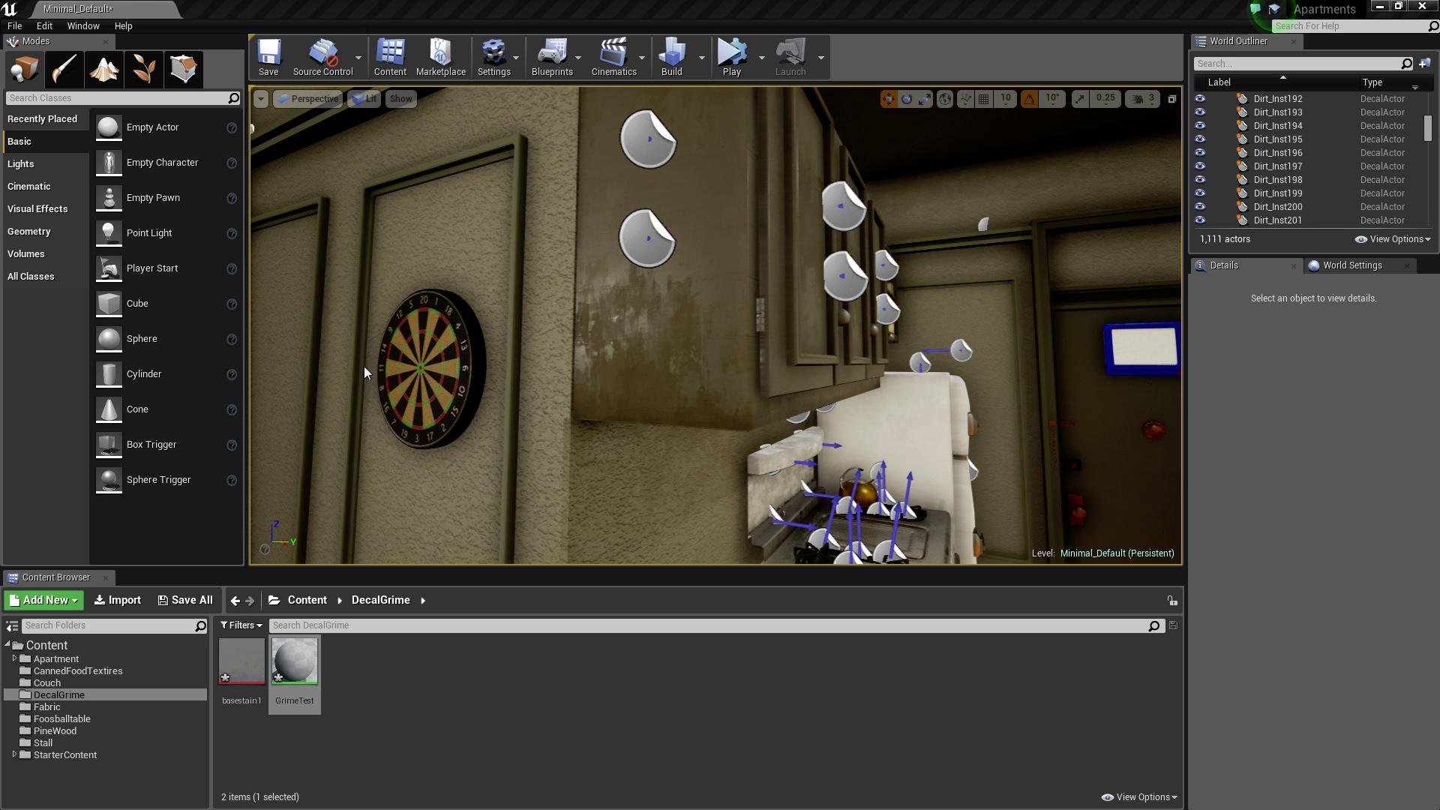
# Add a Texture Sample node using the basestain1 texture to the GrimeTest graph, and maximize the material editor window.
pyautogui.click(246, 651)
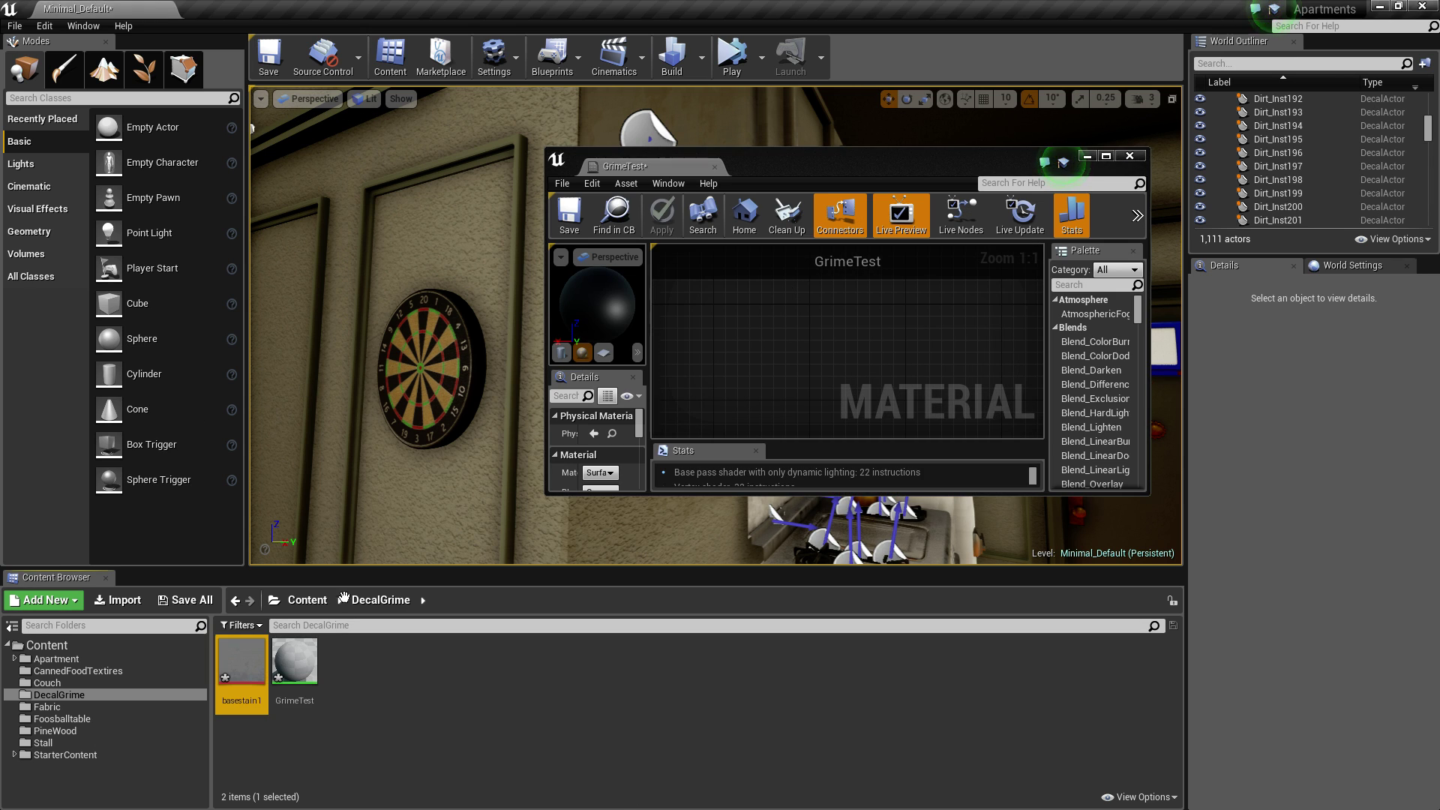
pyautogui.press('t')
pyautogui.click(699, 380)
pyautogui.moveTo(832, 170); pyautogui.dragTo(844, 1)
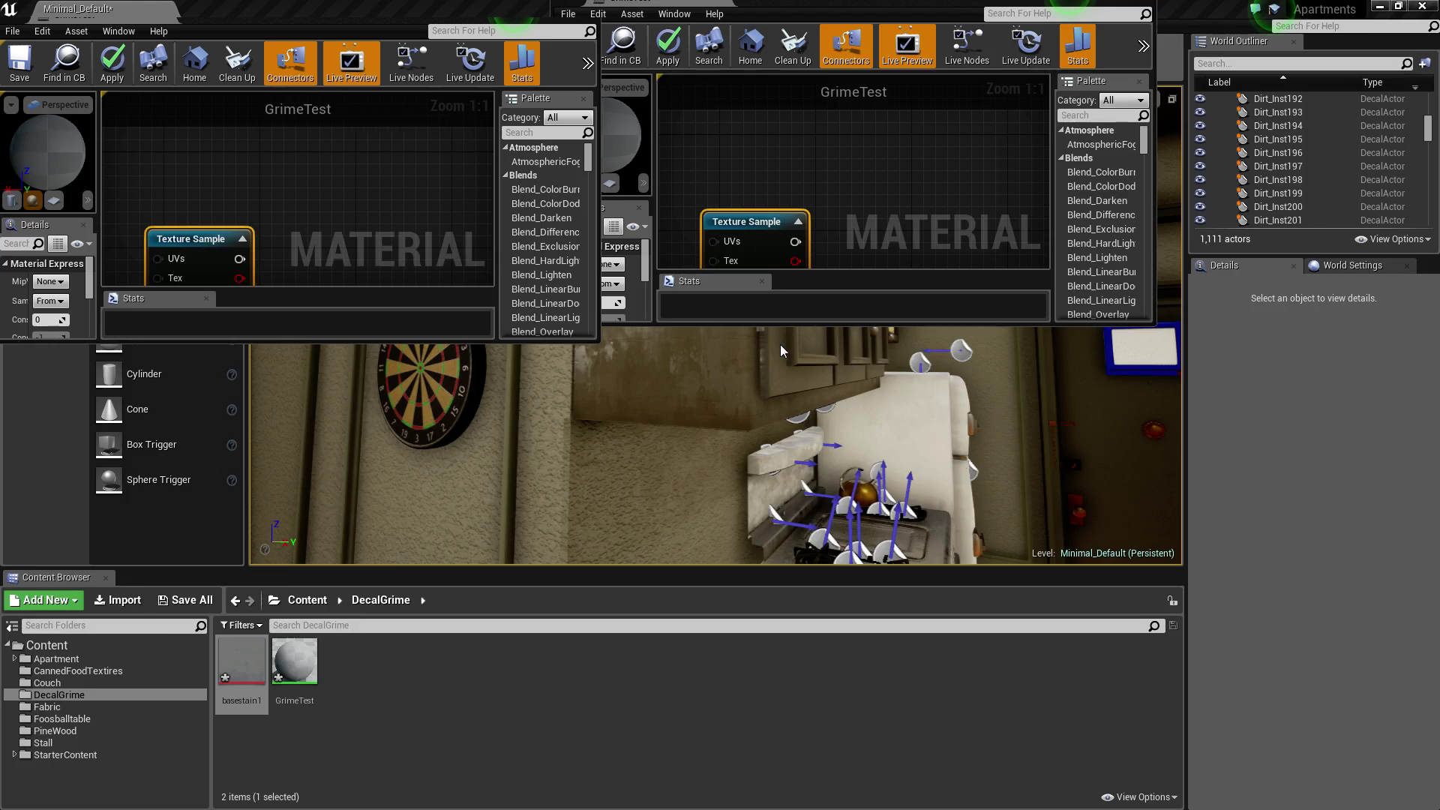
pyautogui.moveTo(557, 259); pyautogui.dragTo(677, 334, button='right')
pyautogui.moveTo(422, 390); pyautogui.dragTo(452, 338)
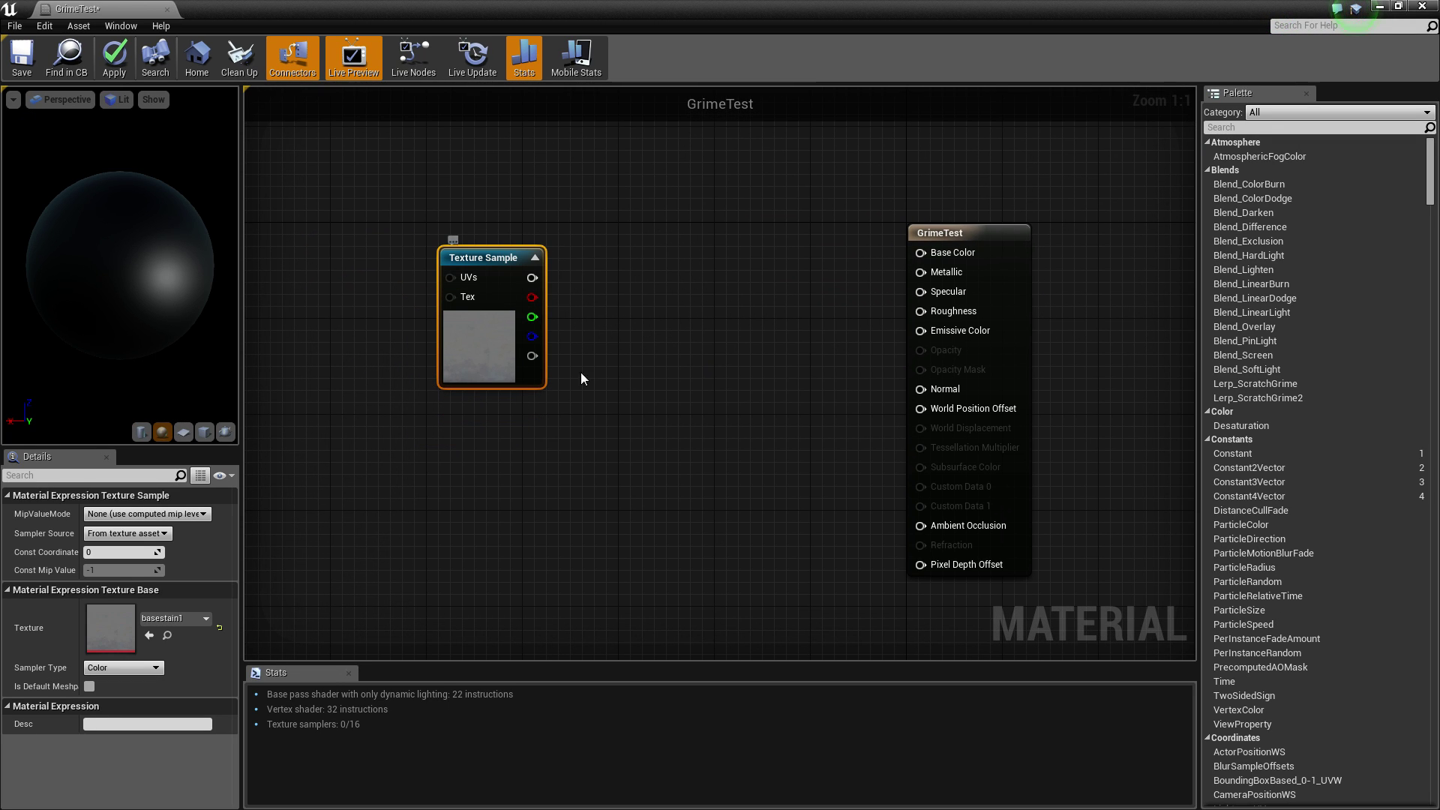
# Set the GrimeTest material's domain to Deferred Decal.
pyautogui.click(1006, 235)
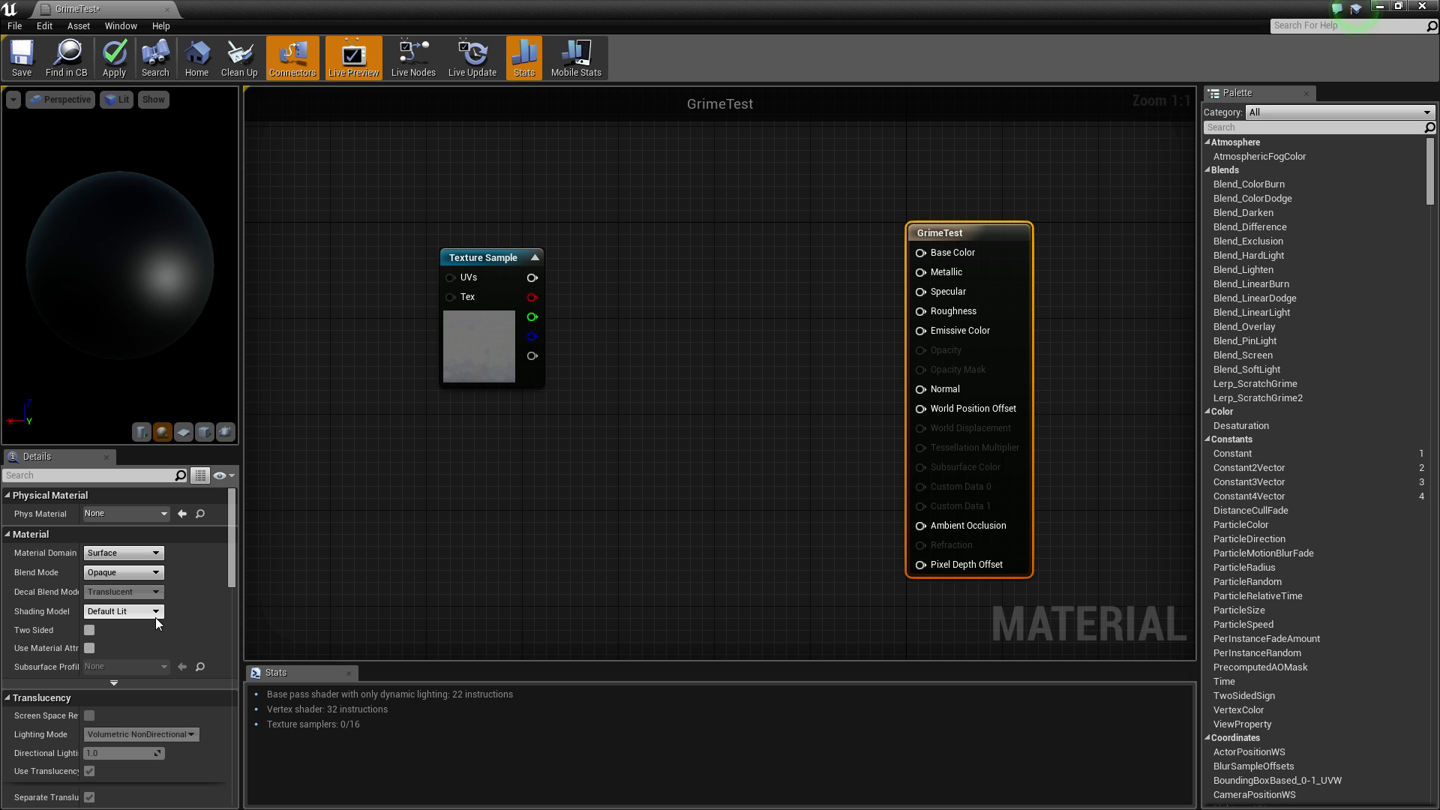
pyautogui.click(138, 555)
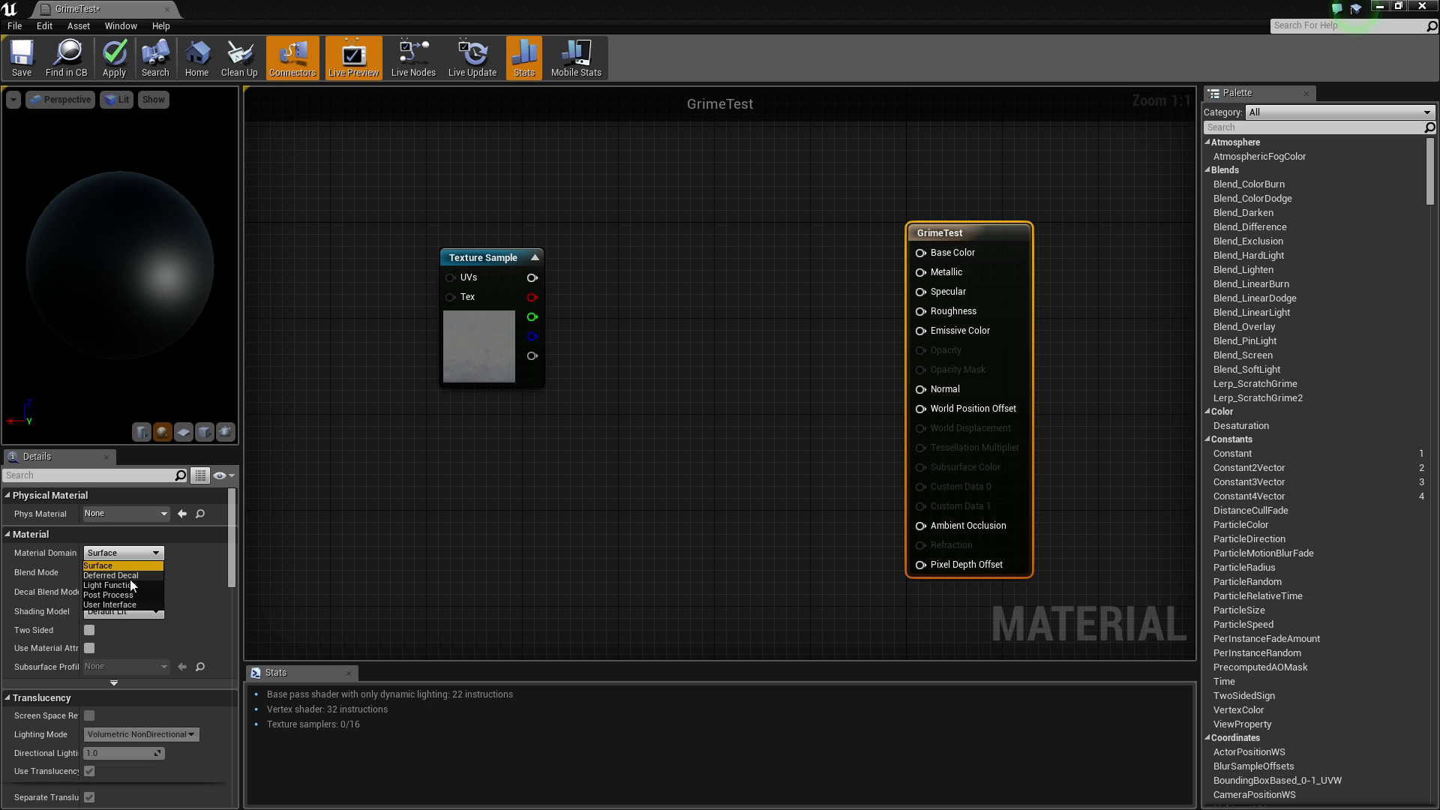
pyautogui.click(130, 577)
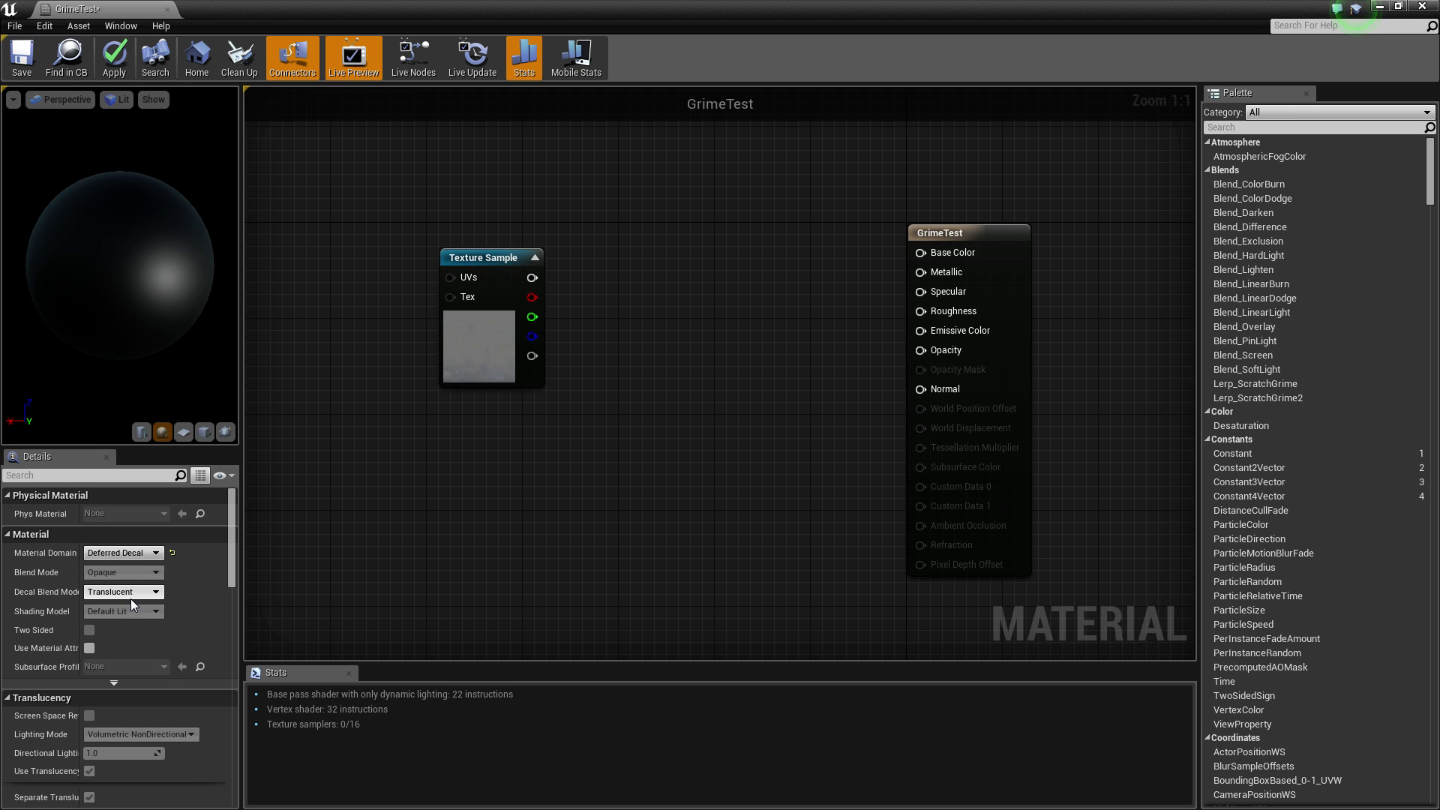
# Move the Texture Sample node farther from the material output and add a Multiply node between them.
pyautogui.moveTo(544, 508); pyautogui.dragTo(580, 407, button='right')
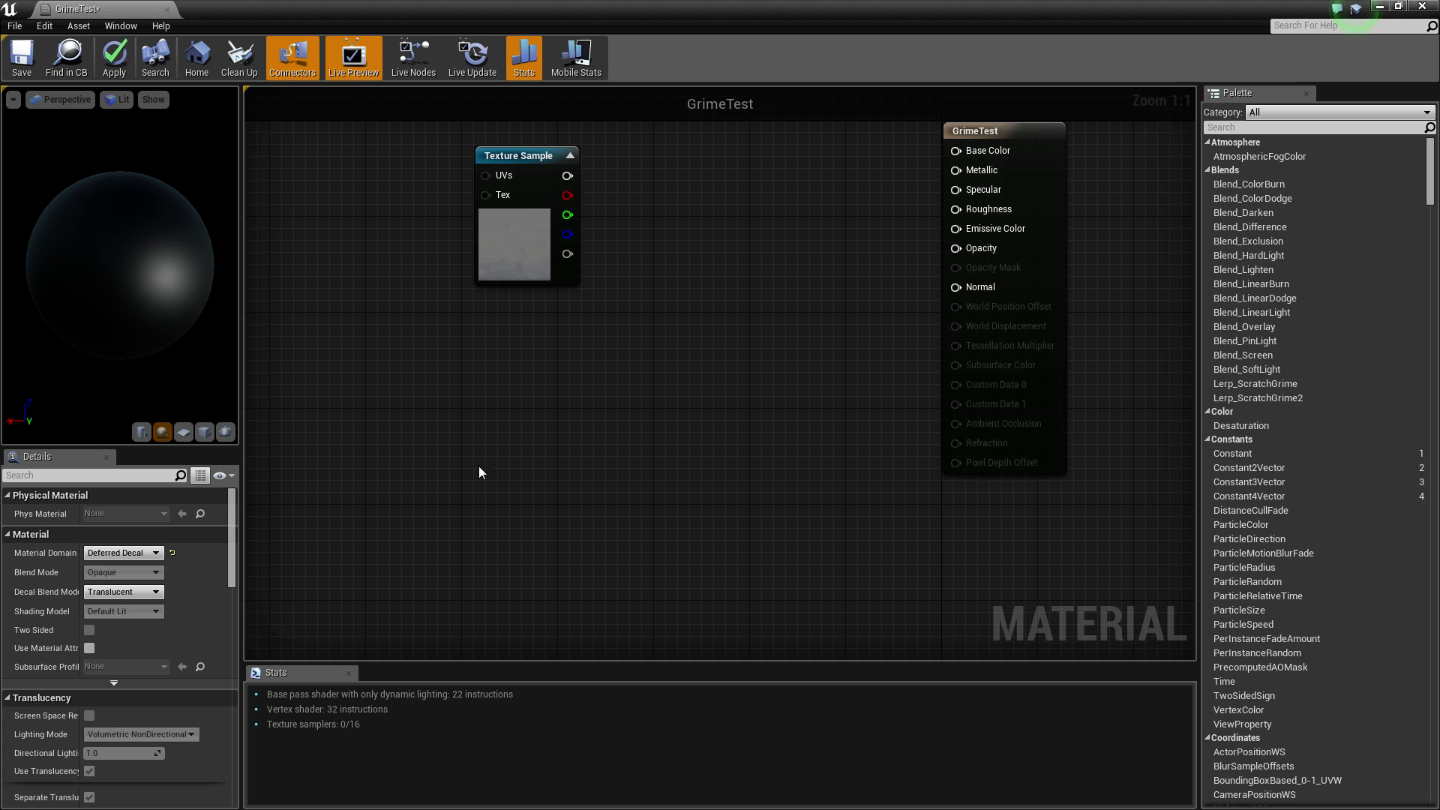
pyautogui.moveTo(479, 472); pyautogui.dragTo(414, 574, button='right')
pyautogui.moveTo(495, 258); pyautogui.dragTo(410, 362)
pyautogui.moveTo(580, 284); pyautogui.dragTo(626, 294, button='right')
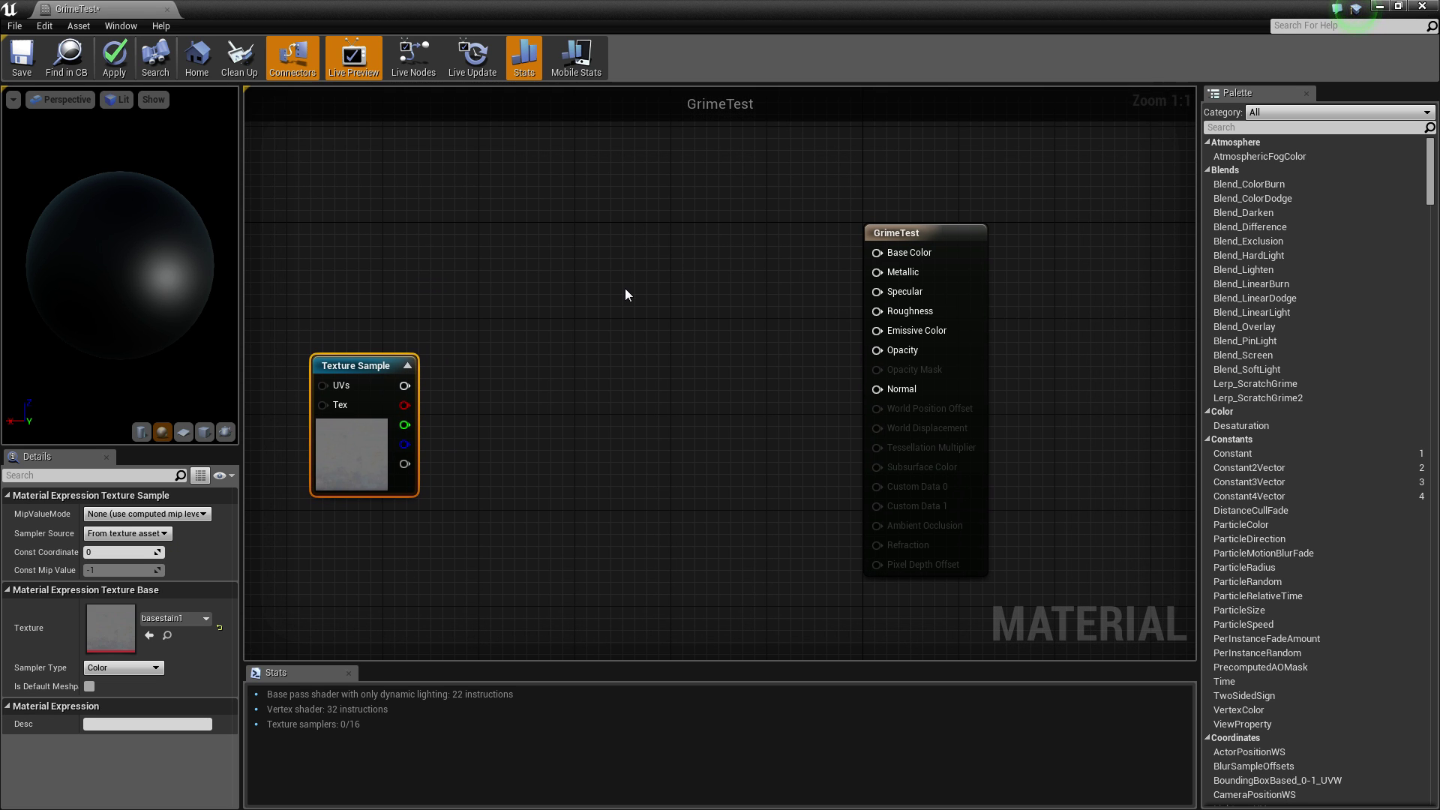
pyautogui.press('m')
pyautogui.click(706, 247)
pyautogui.moveTo(731, 256); pyautogui.dragTo(696, 221)
pyautogui.moveTo(696, 221); pyautogui.dragTo(701, 279, button='right')
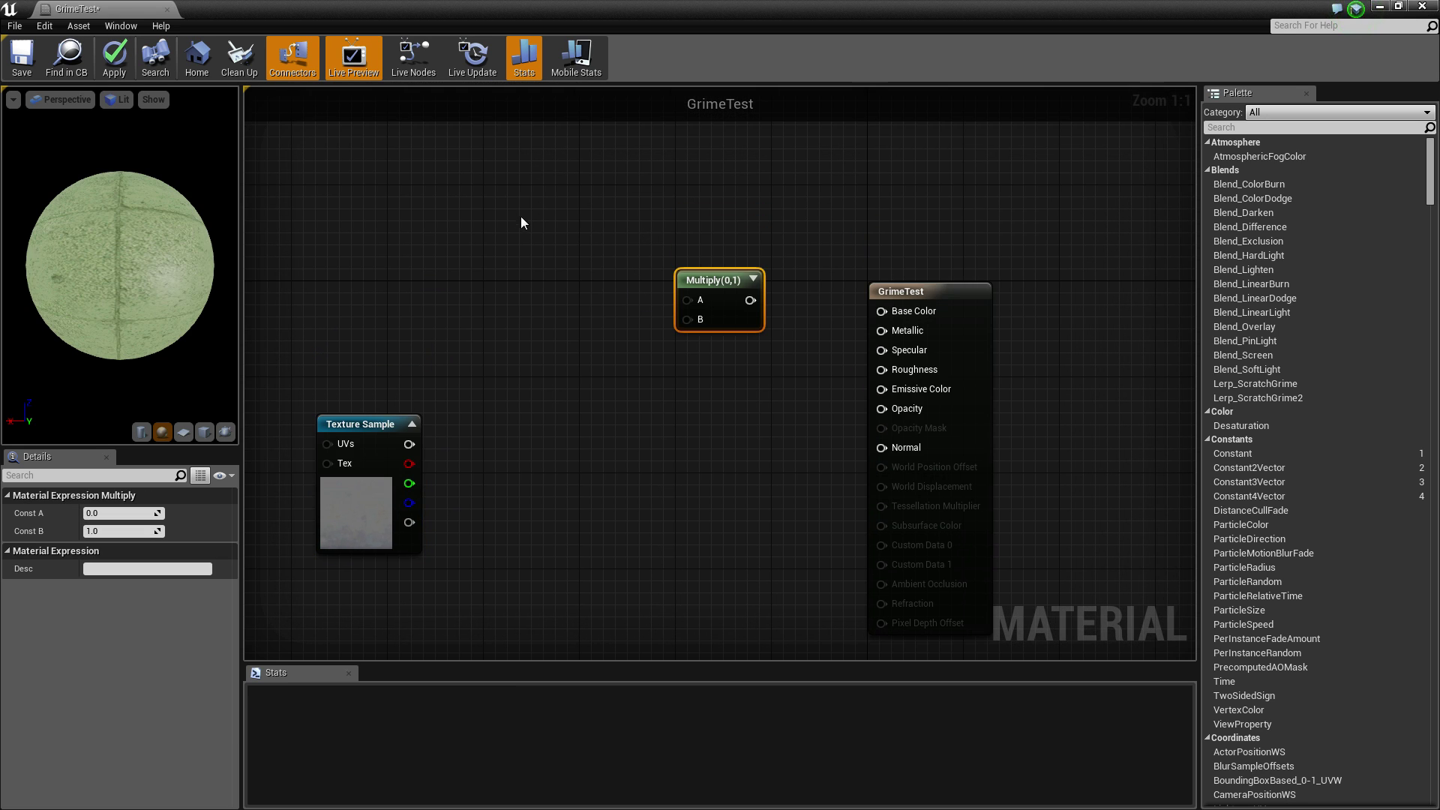
# Multiply a new Constant3Vector, as input A, by the texture's red channel and connect the result to Base Color.
pyautogui.press('3')
pyautogui.click(567, 235)
pyautogui.moveTo(591, 238); pyautogui.dragTo(687, 300)
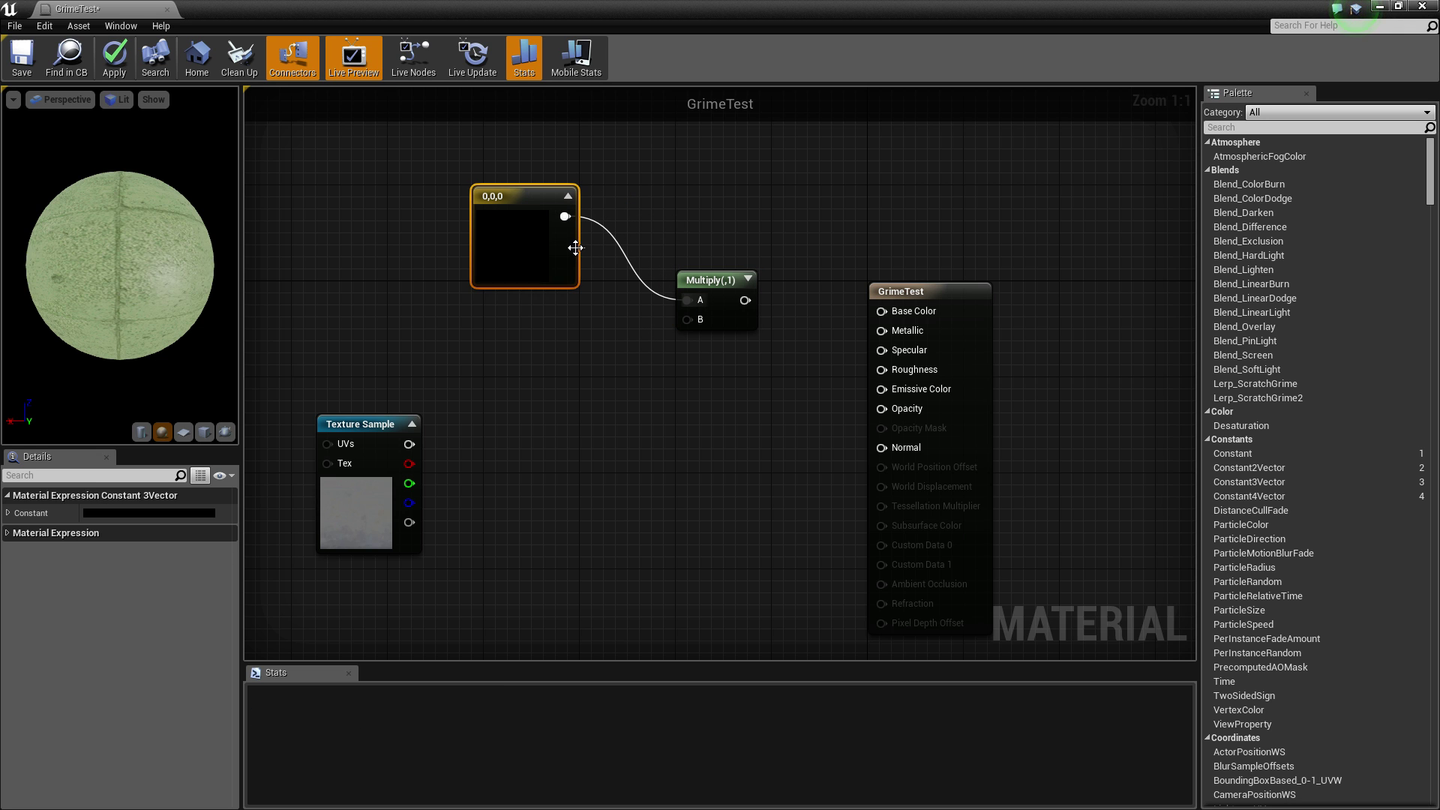
pyautogui.moveTo(575, 248); pyautogui.dragTo(563, 211)
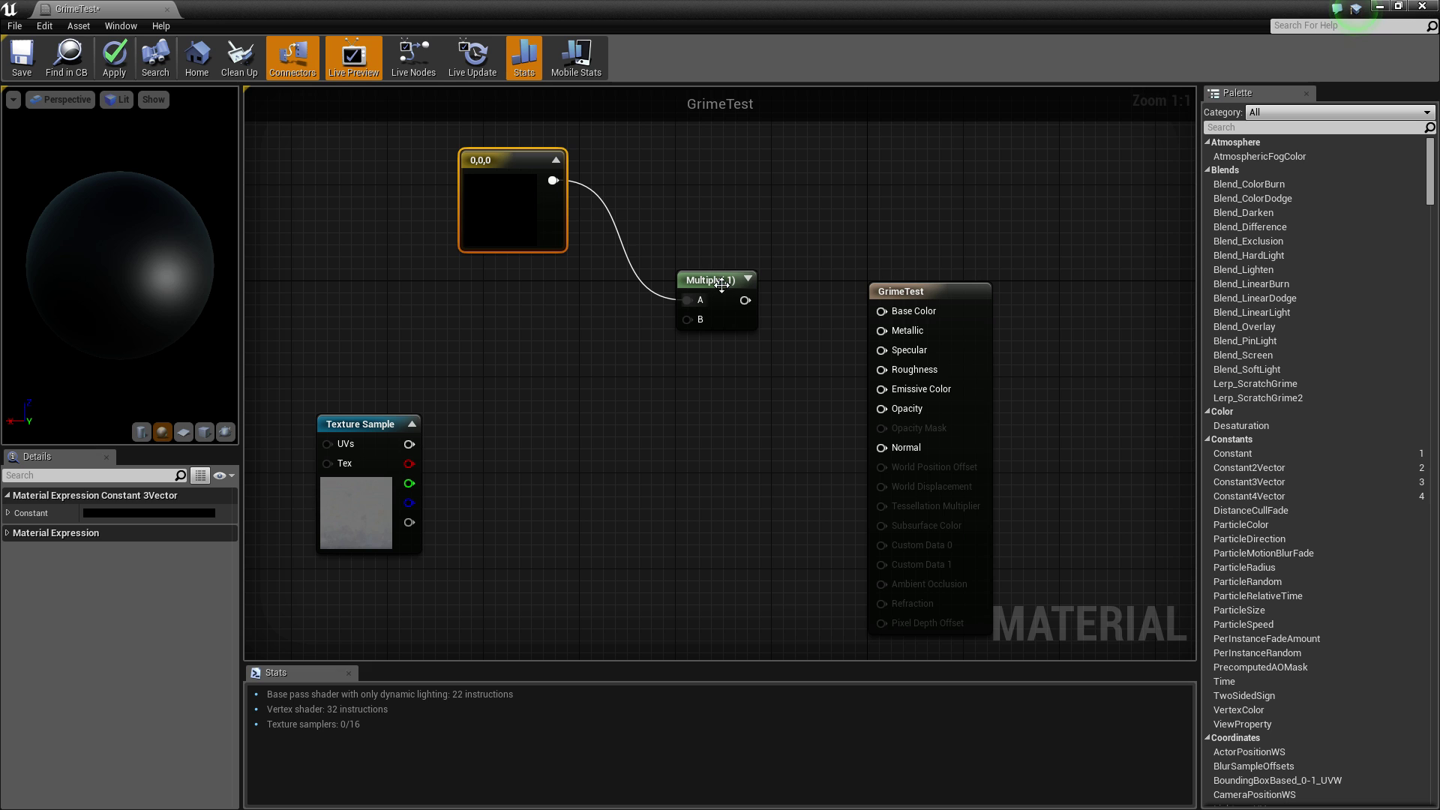
pyautogui.moveTo(745, 300); pyautogui.dragTo(882, 311)
pyautogui.moveTo(410, 444); pyautogui.dragTo(665, 314)
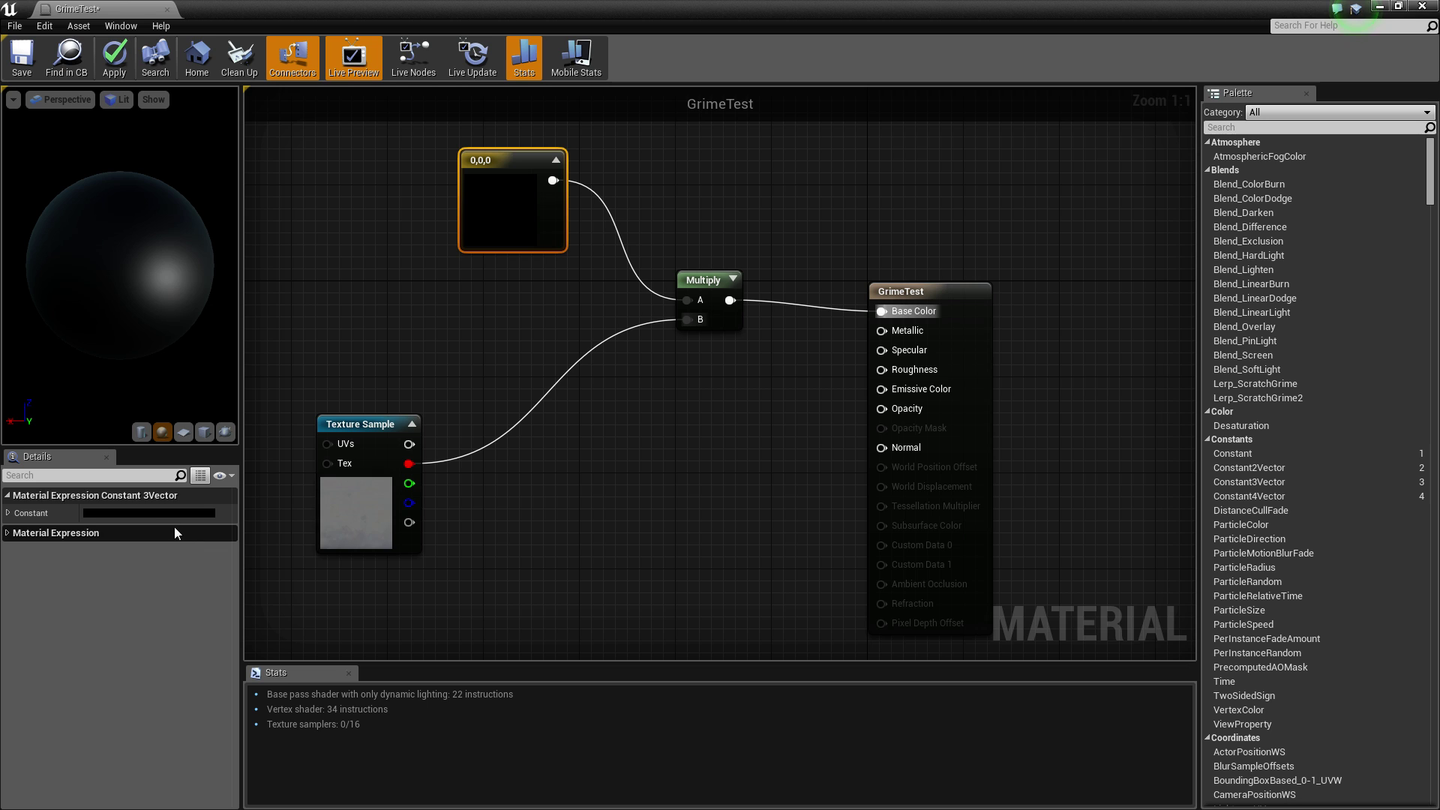
# Set the Constant3Vector to a dark brown of about 0.23, 0.117, 0.0412.
pyautogui.click(177, 527)
pyautogui.click(179, 514)
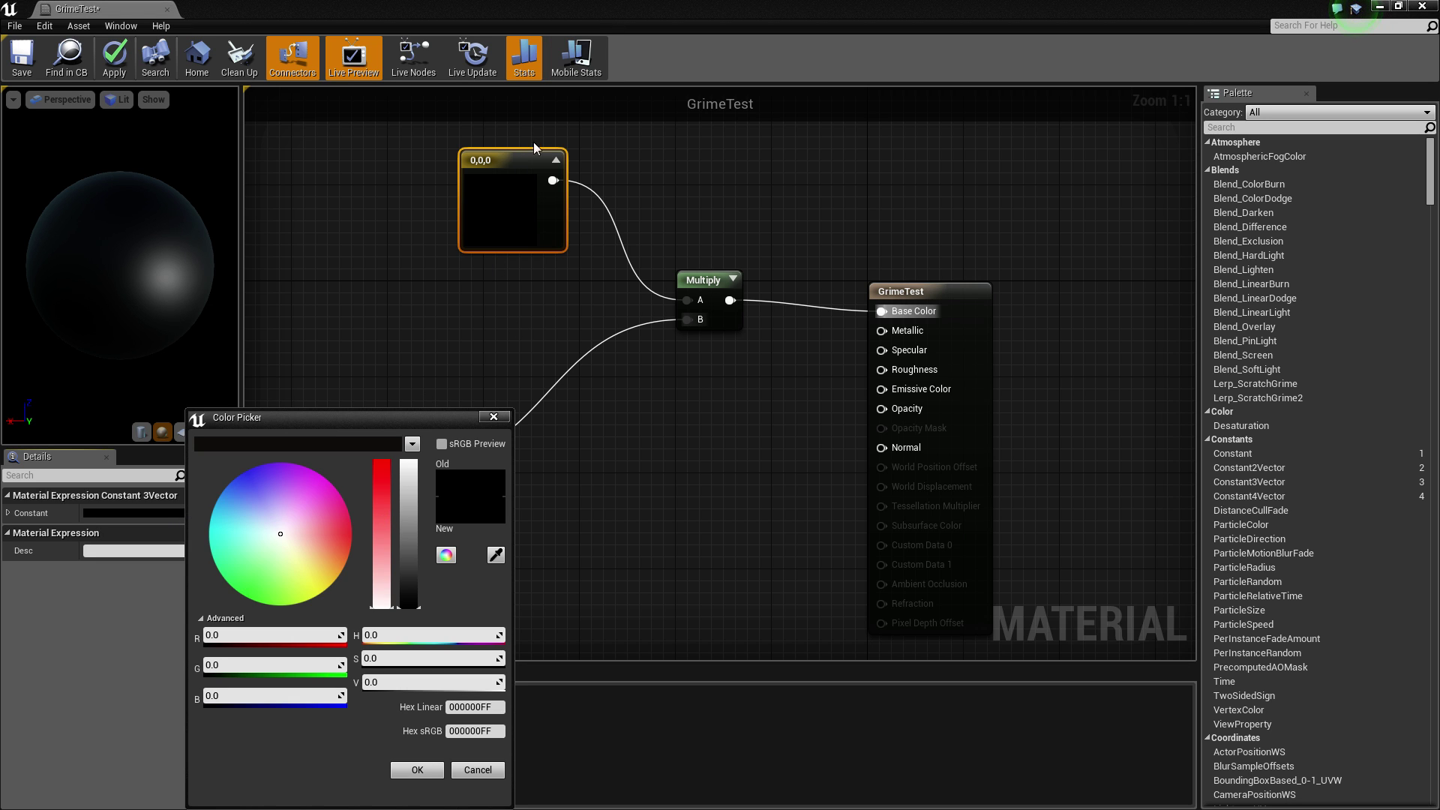
pyautogui.moveTo(330, 570)
pyautogui.mouseDown()
pyautogui.moveTo(345, 570)
pyautogui.moveTo(331, 565)
pyautogui.mouseUp()
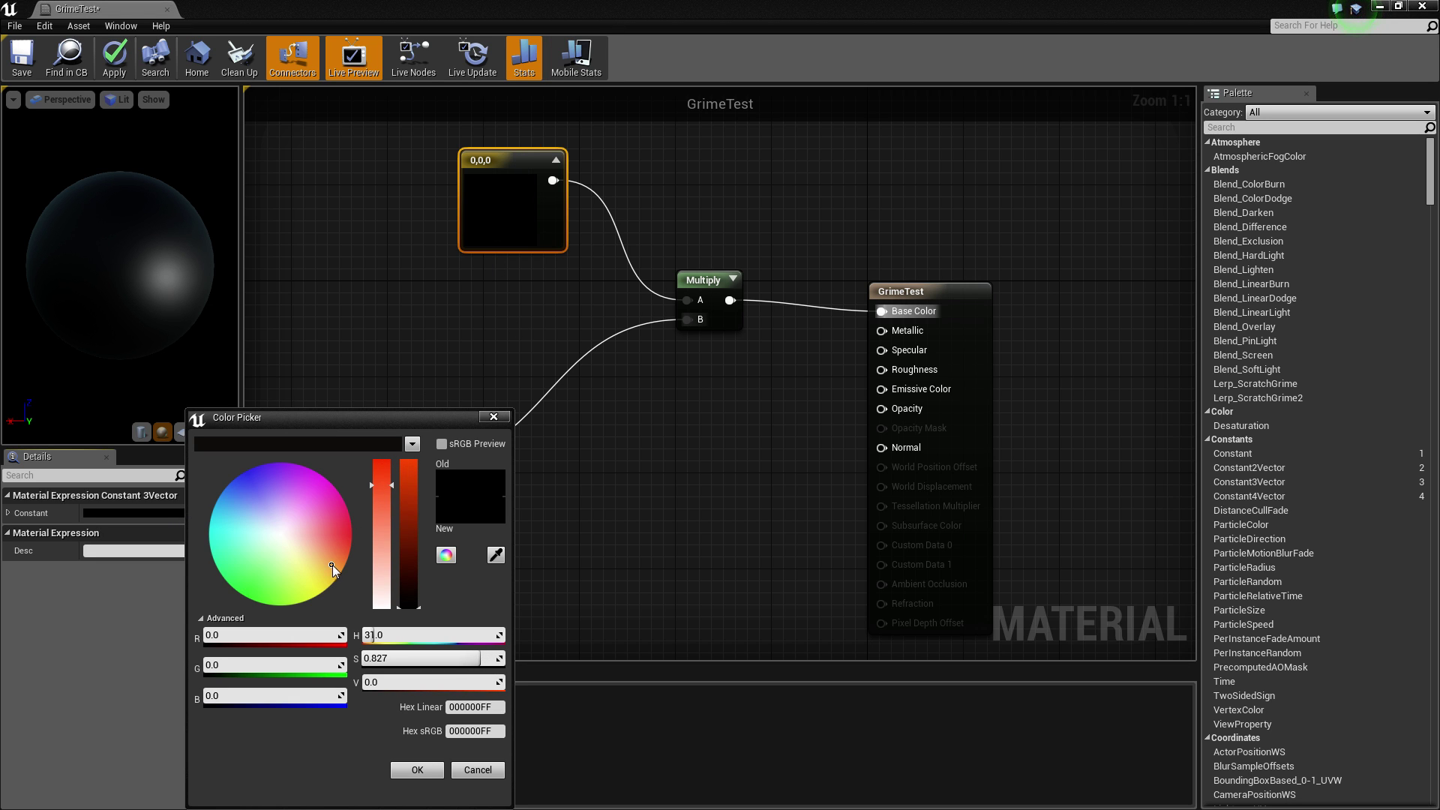
pyautogui.moveTo(421, 583); pyautogui.dragTo(414, 575)
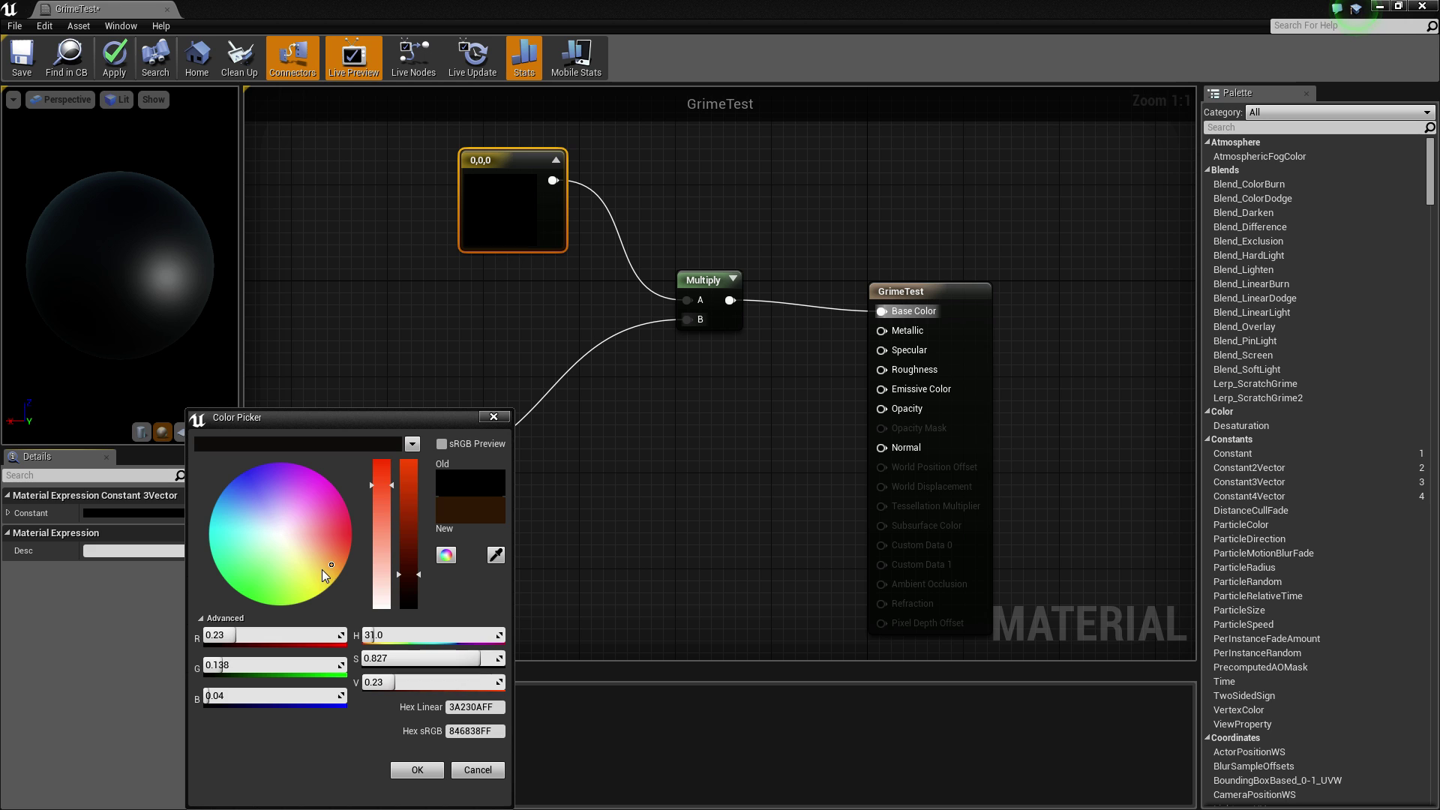
pyautogui.moveTo(323, 570)
pyautogui.mouseDown()
pyautogui.moveTo(345, 506)
pyautogui.moveTo(335, 558)
pyautogui.mouseUp()
pyautogui.click(417, 770)
# Convert the brown colour constant to a parameter named Colour.
pyautogui.rightClick(516, 205)
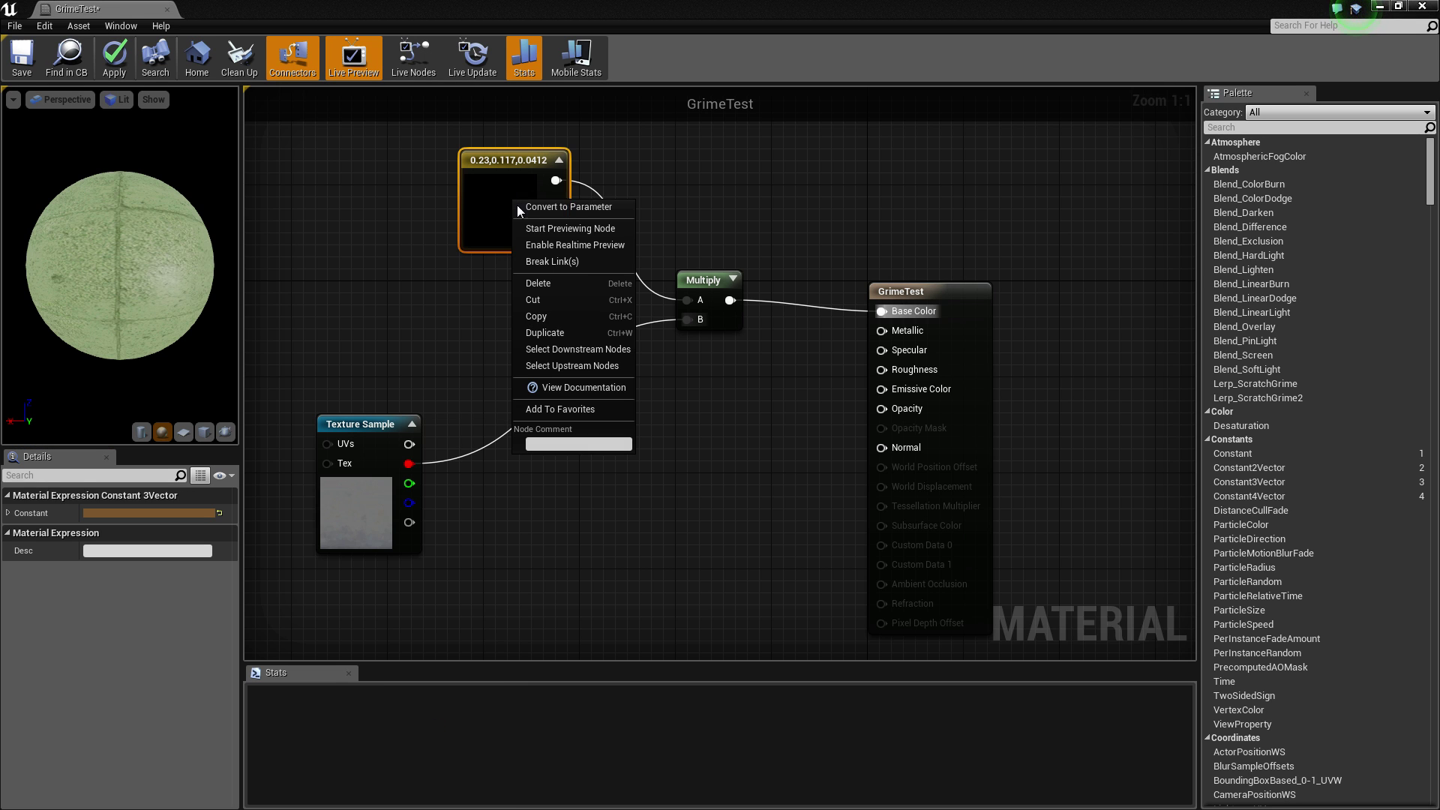
pyautogui.click(537, 207)
pyautogui.click(132, 549)
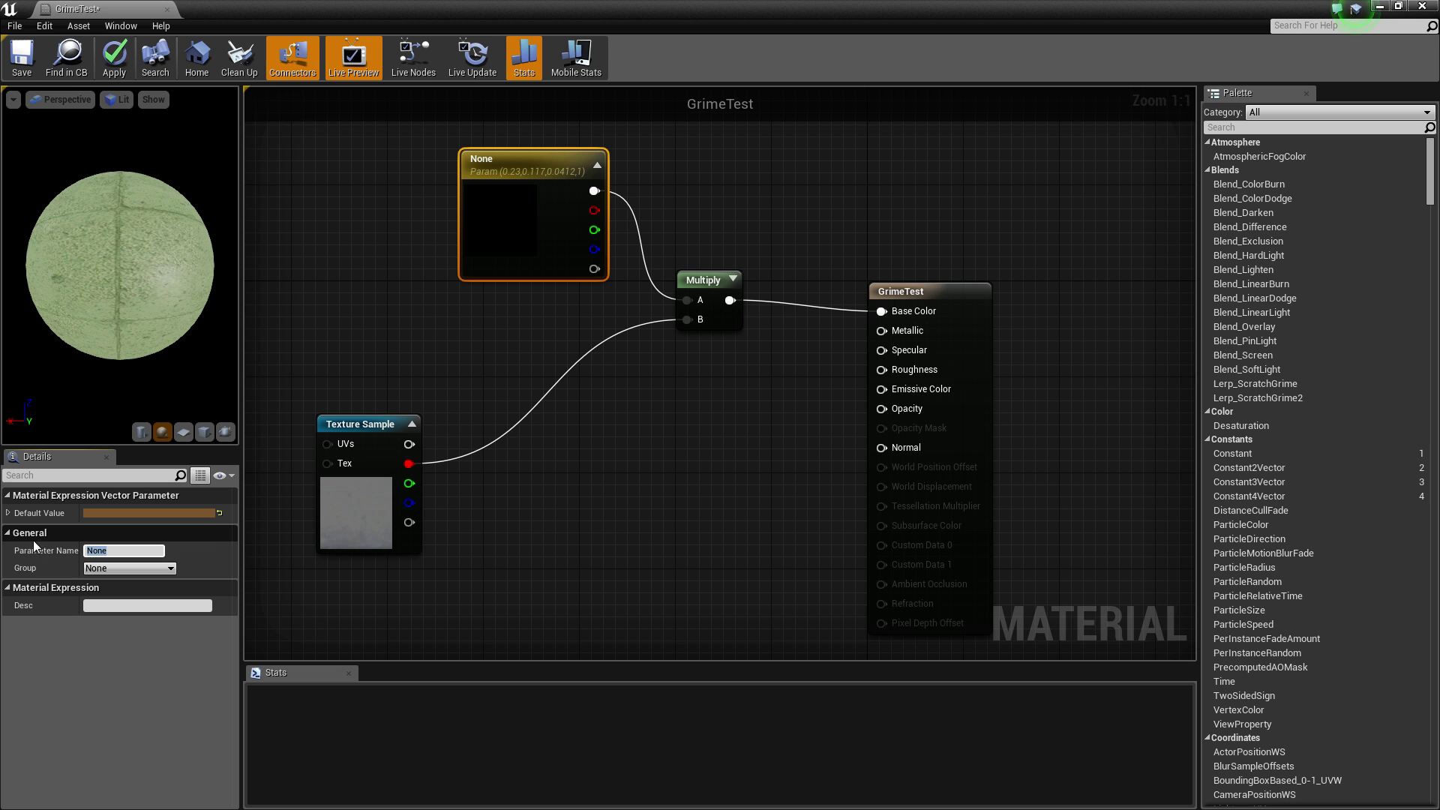
pyautogui.write('Colour')
pyautogui.press('Return')
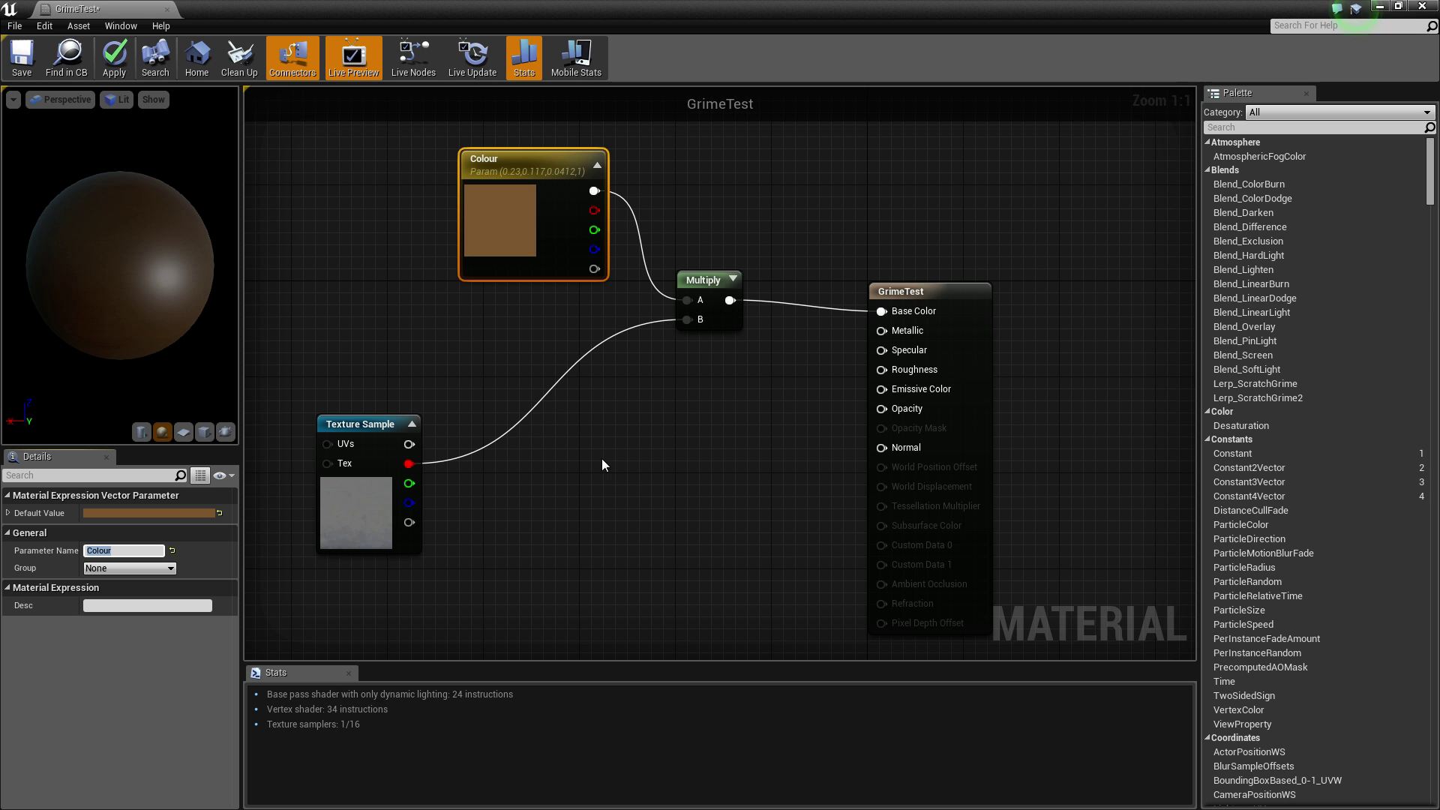
# Add a Lerp node below Multiply and connect the texture's alpha channel to its Alpha input.
pyautogui.moveTo(633, 475); pyautogui.dragTo(588, 435, button='right')
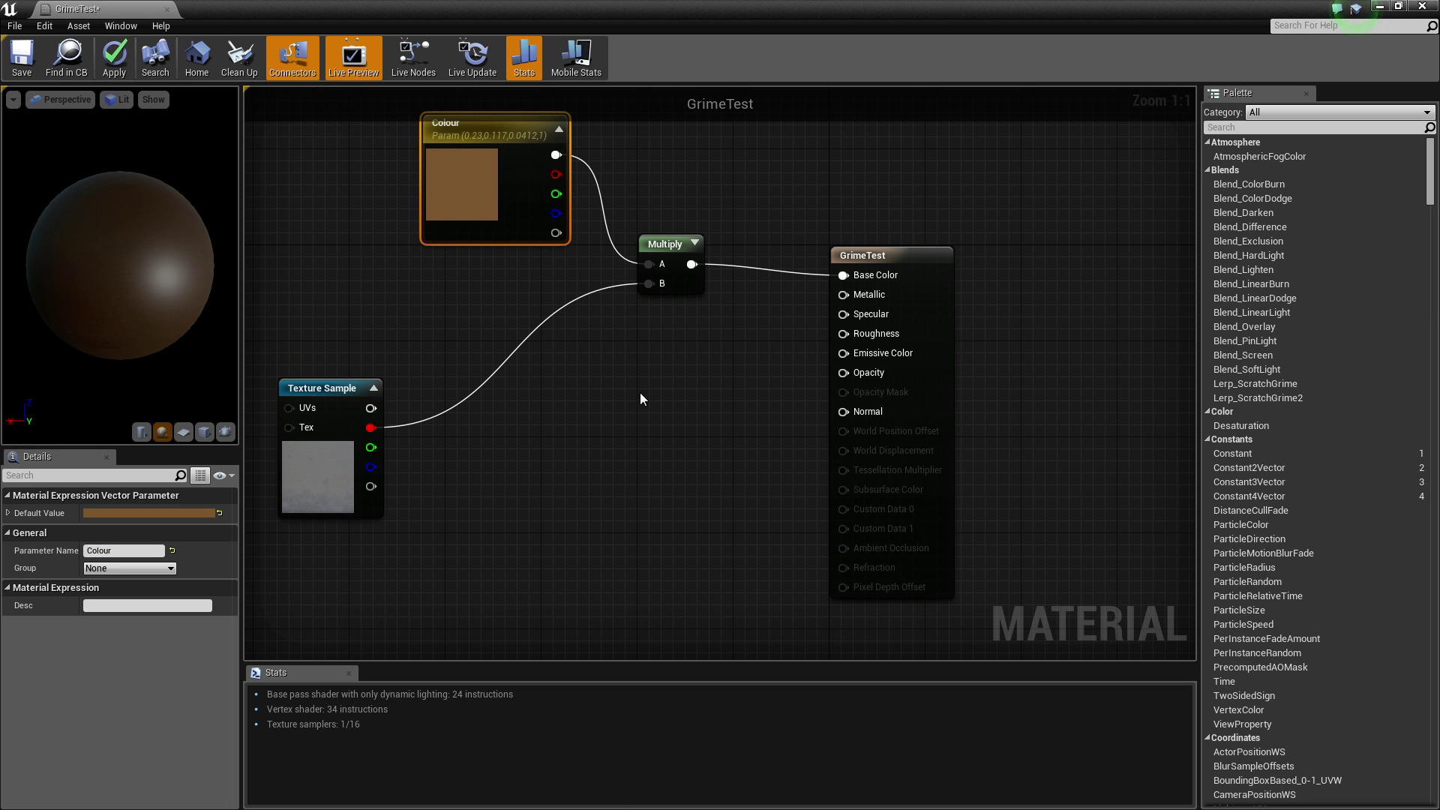
pyautogui.click(640, 393)
pyautogui.moveTo(351, 417); pyautogui.dragTo(291, 369)
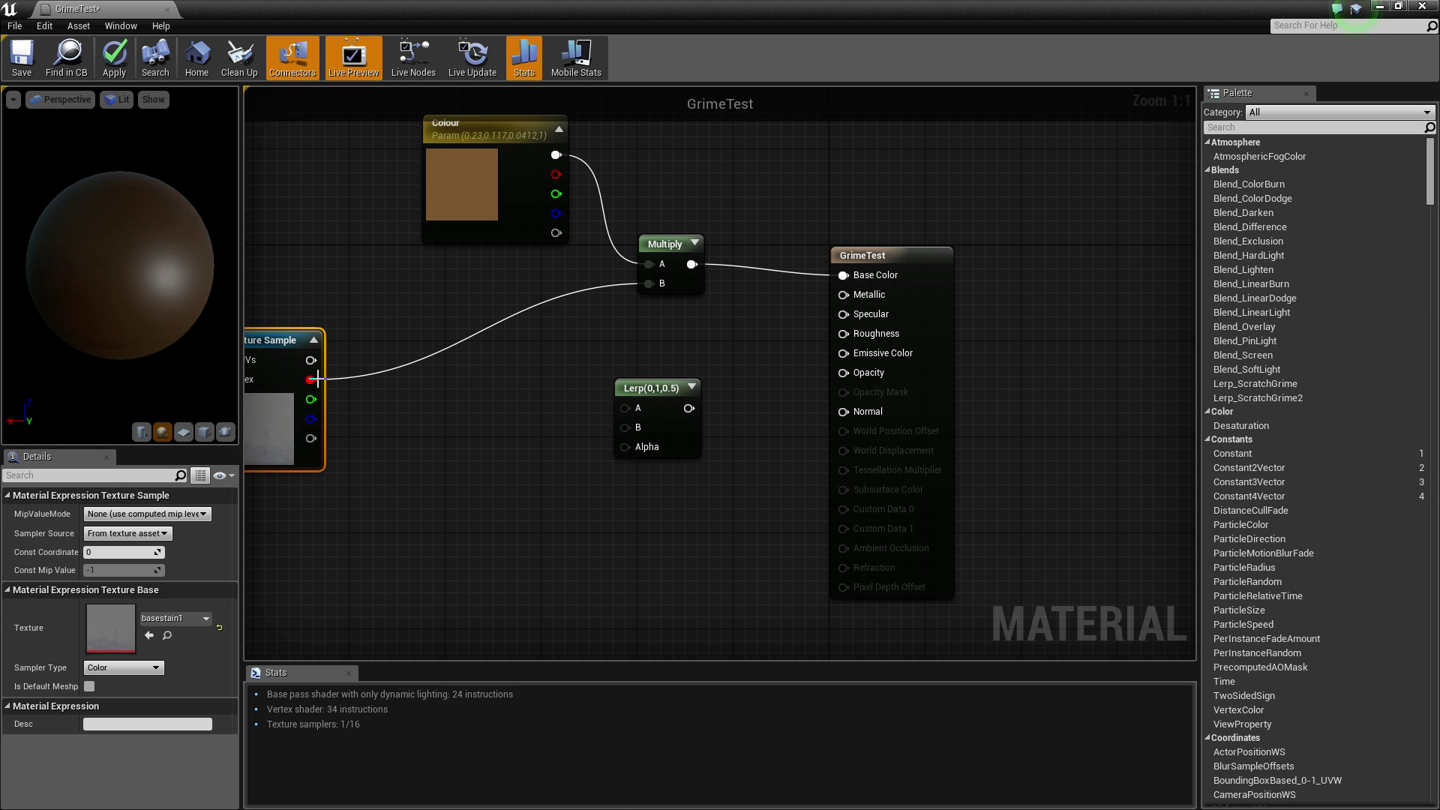
pyautogui.moveTo(362, 407); pyautogui.dragTo(426, 399, button='right')
pyautogui.moveTo(374, 431); pyautogui.dragTo(691, 440)
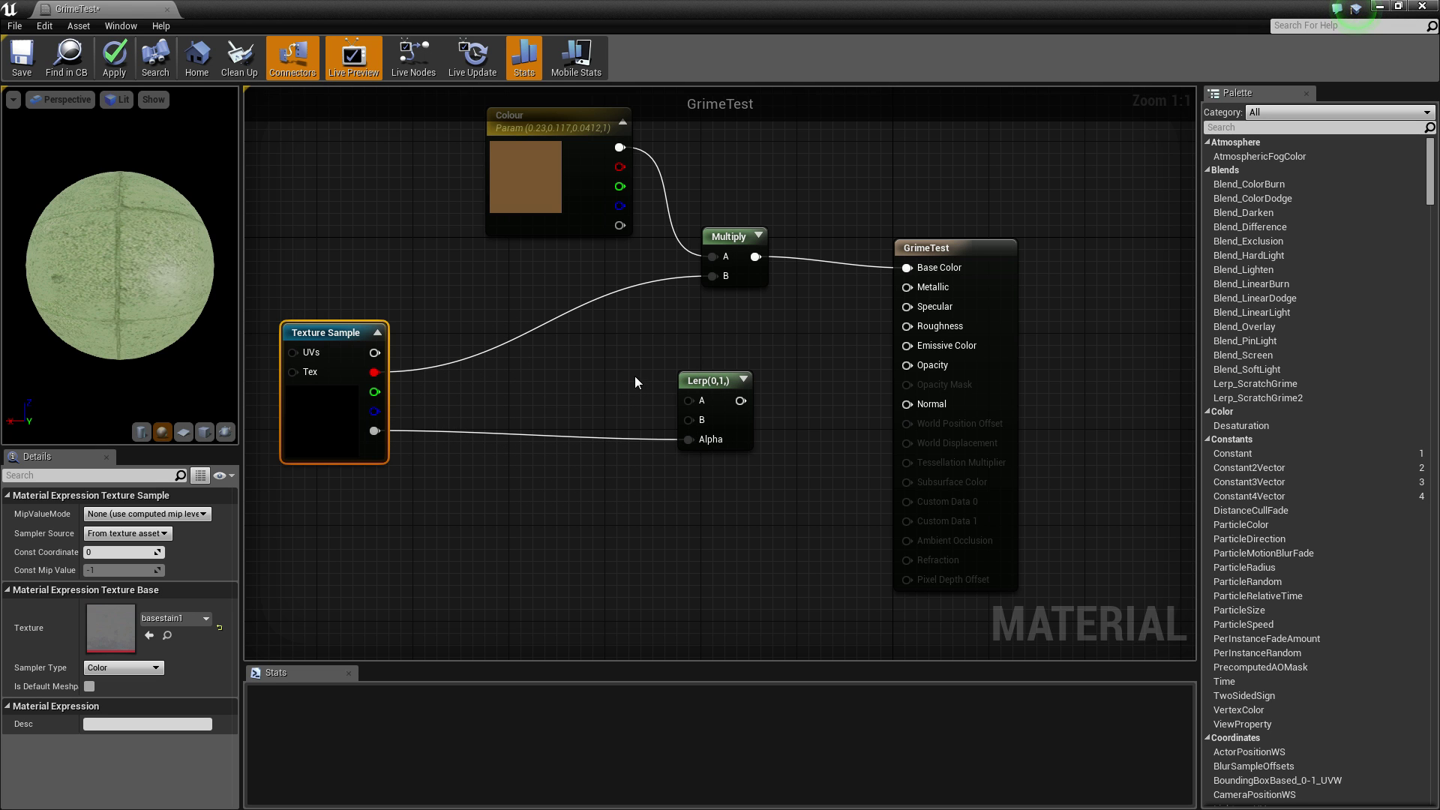
# Add two Constant nodes beside the Lerp node and connect them to its A and B inputs.
pyautogui.click(599, 365)
pyautogui.click(600, 360)
pyautogui.moveTo(600, 356); pyautogui.dragTo(600, 318)
pyautogui.click(583, 416)
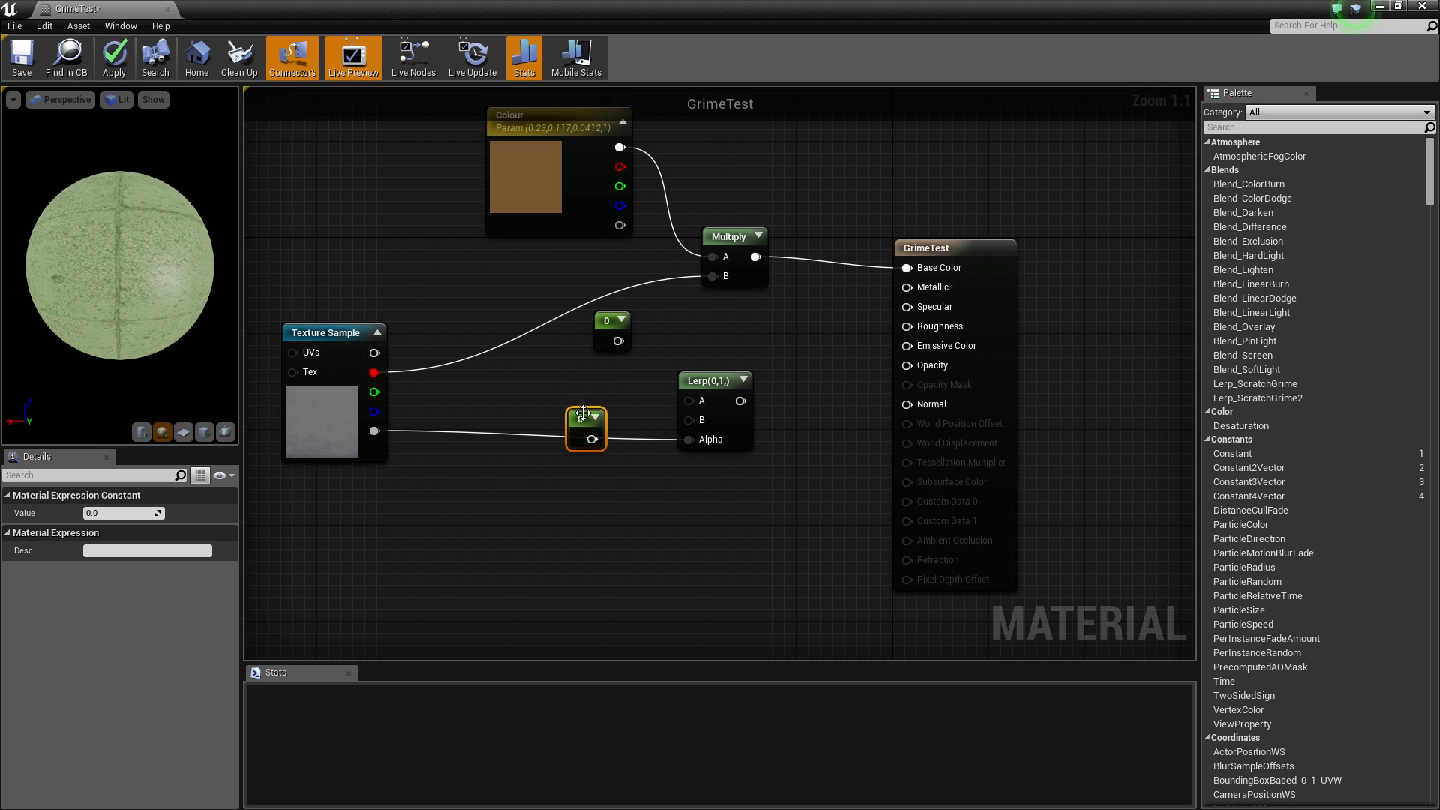
pyautogui.moveTo(583, 412); pyautogui.dragTo(689, 407)
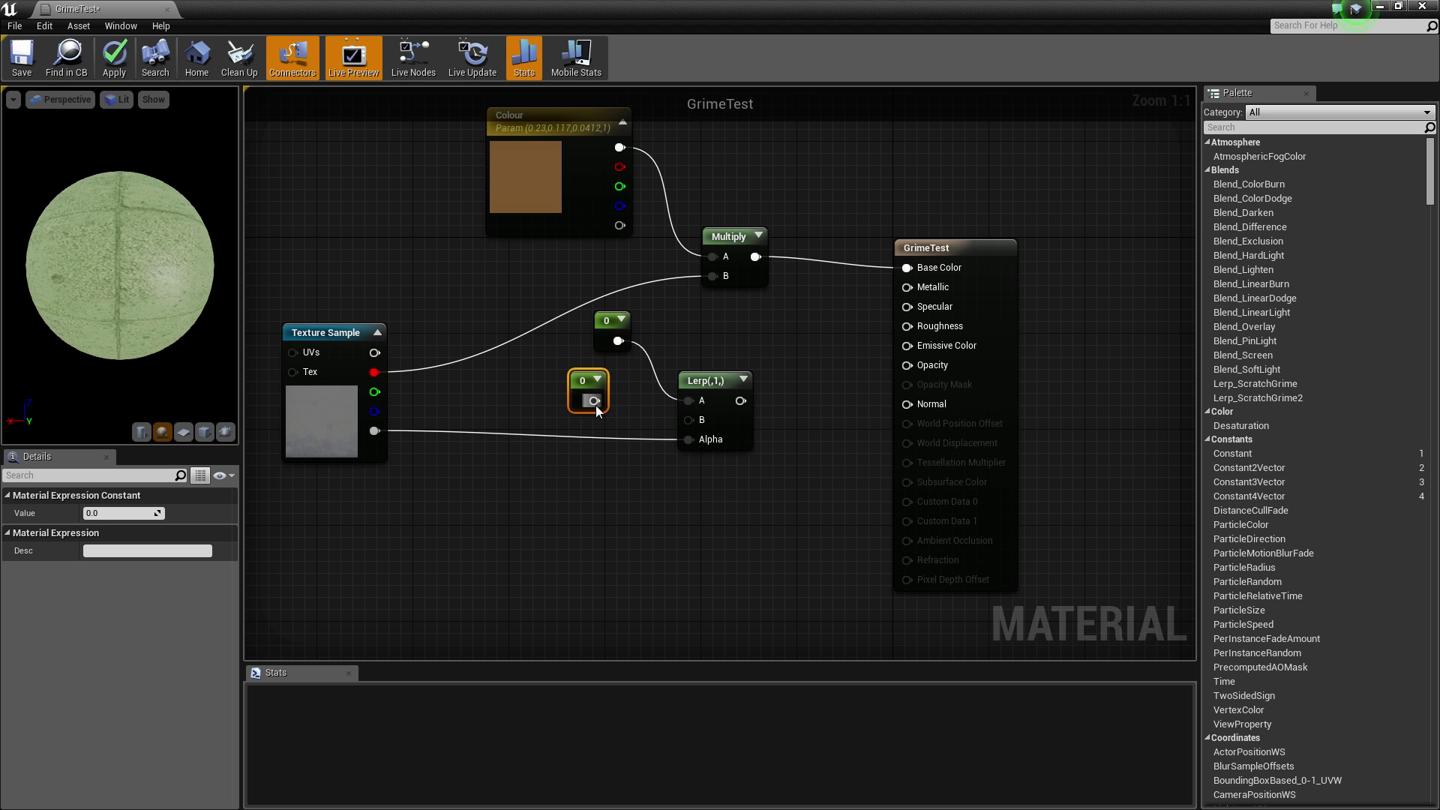
pyautogui.moveTo(596, 406); pyautogui.dragTo(689, 420)
pyautogui.click(604, 328)
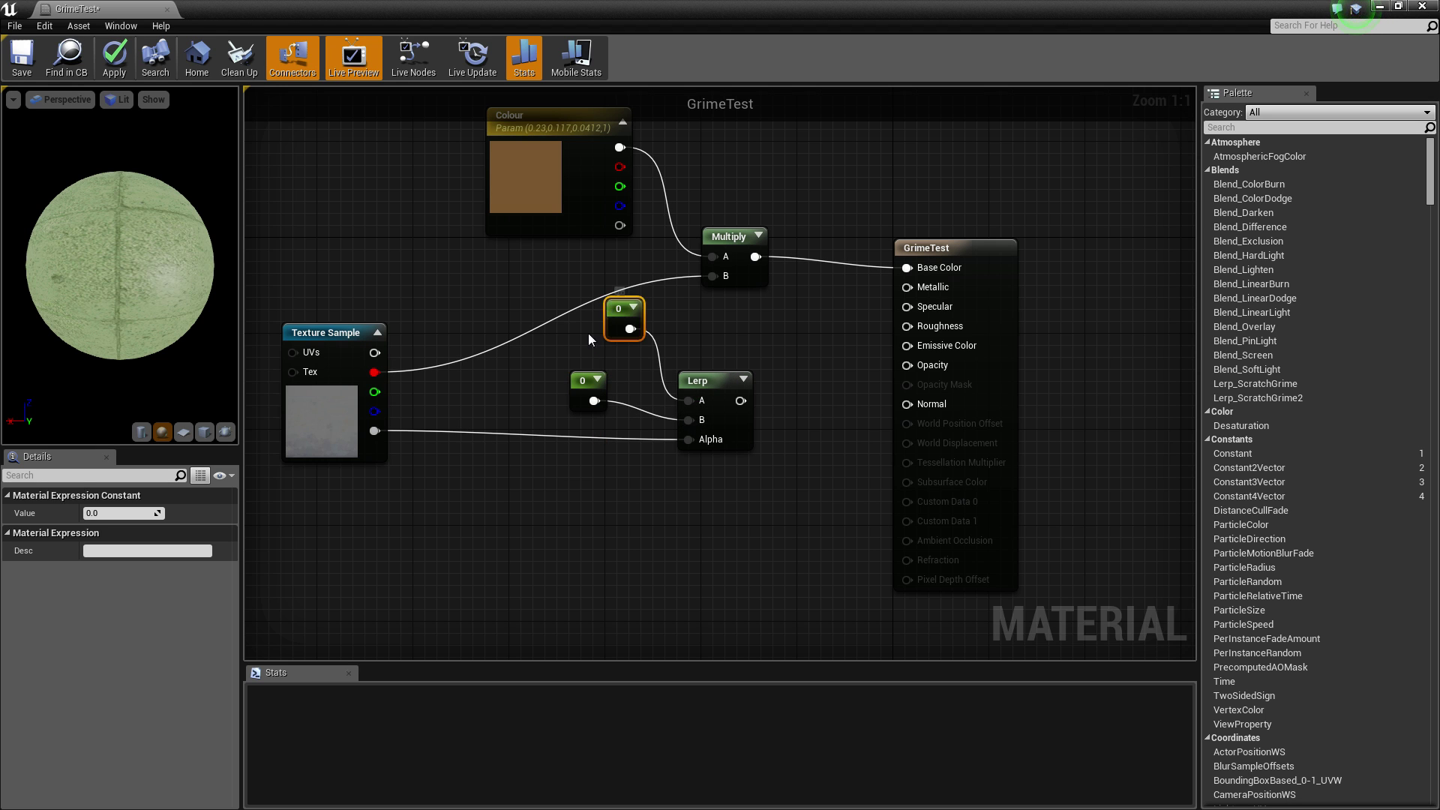
# Preview the Lerp node's output and raise the constant feeding its B input to about 33.98.
pyautogui.click(584, 386)
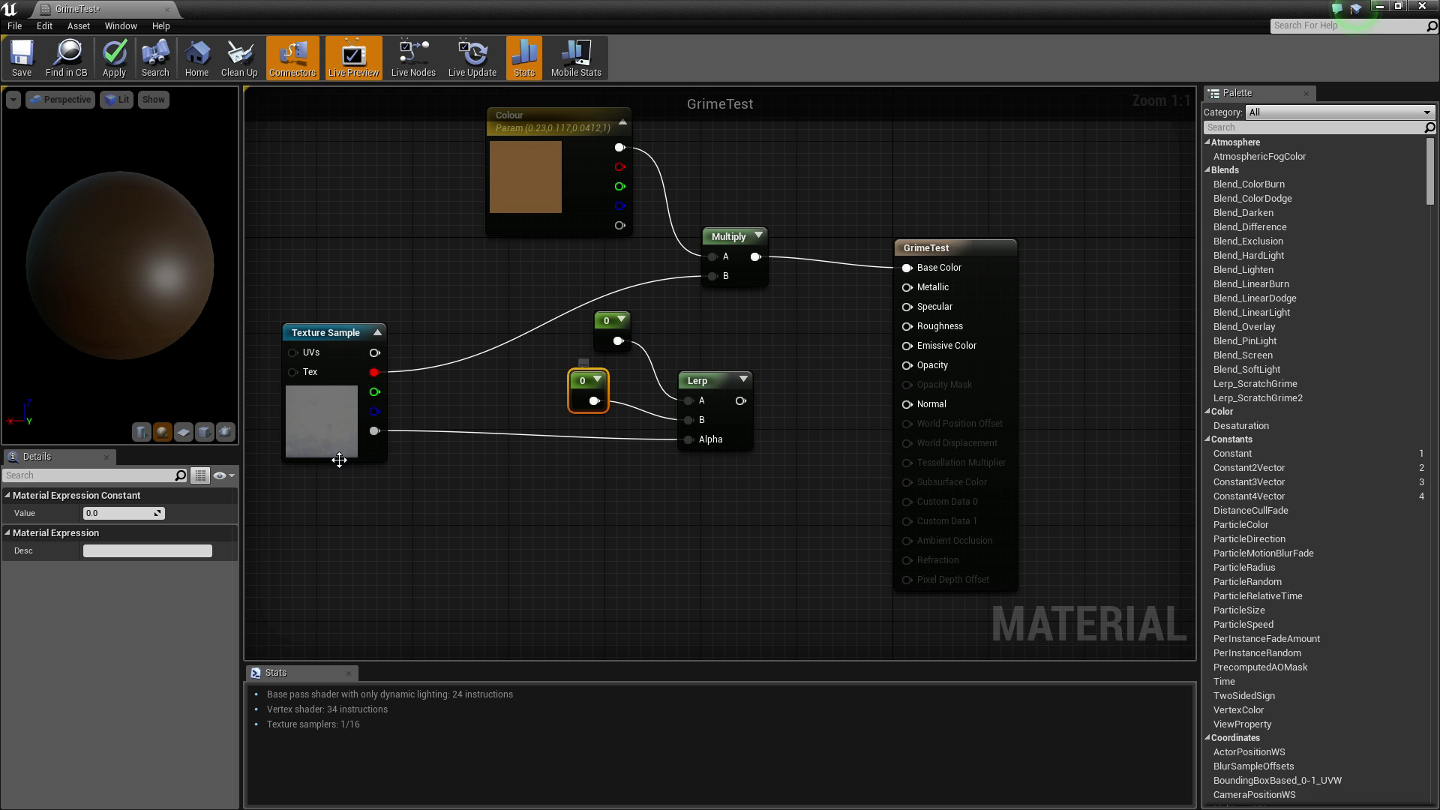
pyautogui.rightClick(695, 379)
pyautogui.click(720, 389)
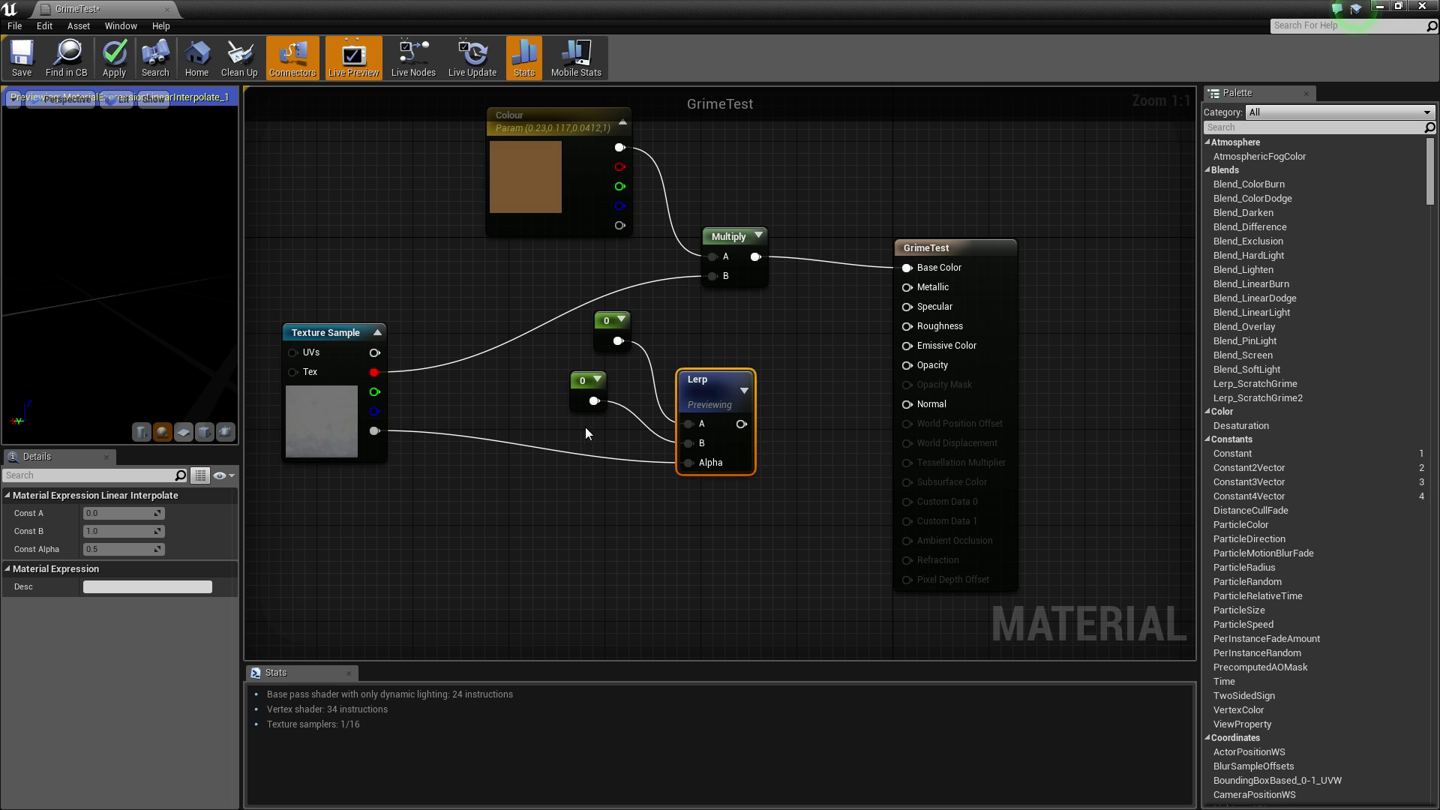
pyautogui.click(587, 390)
pyautogui.moveTo(101, 513); pyautogui.dragTo(155, 513)
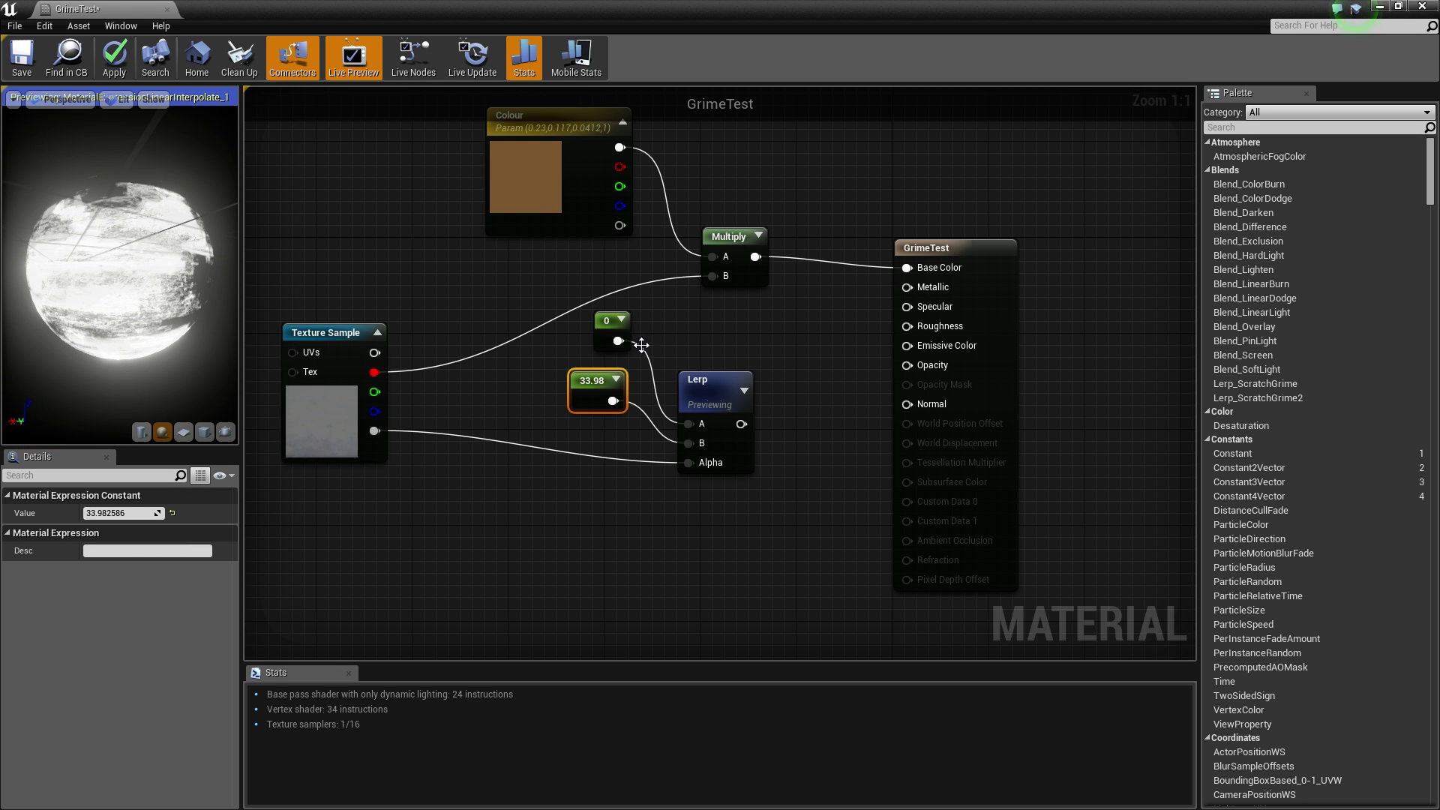
# Add a Clamp node after the Lerp, feed the Lerp output into it, and connect it to the material's Opacity input.
pyautogui.click(1257, 128)
pyautogui.write('clamp')
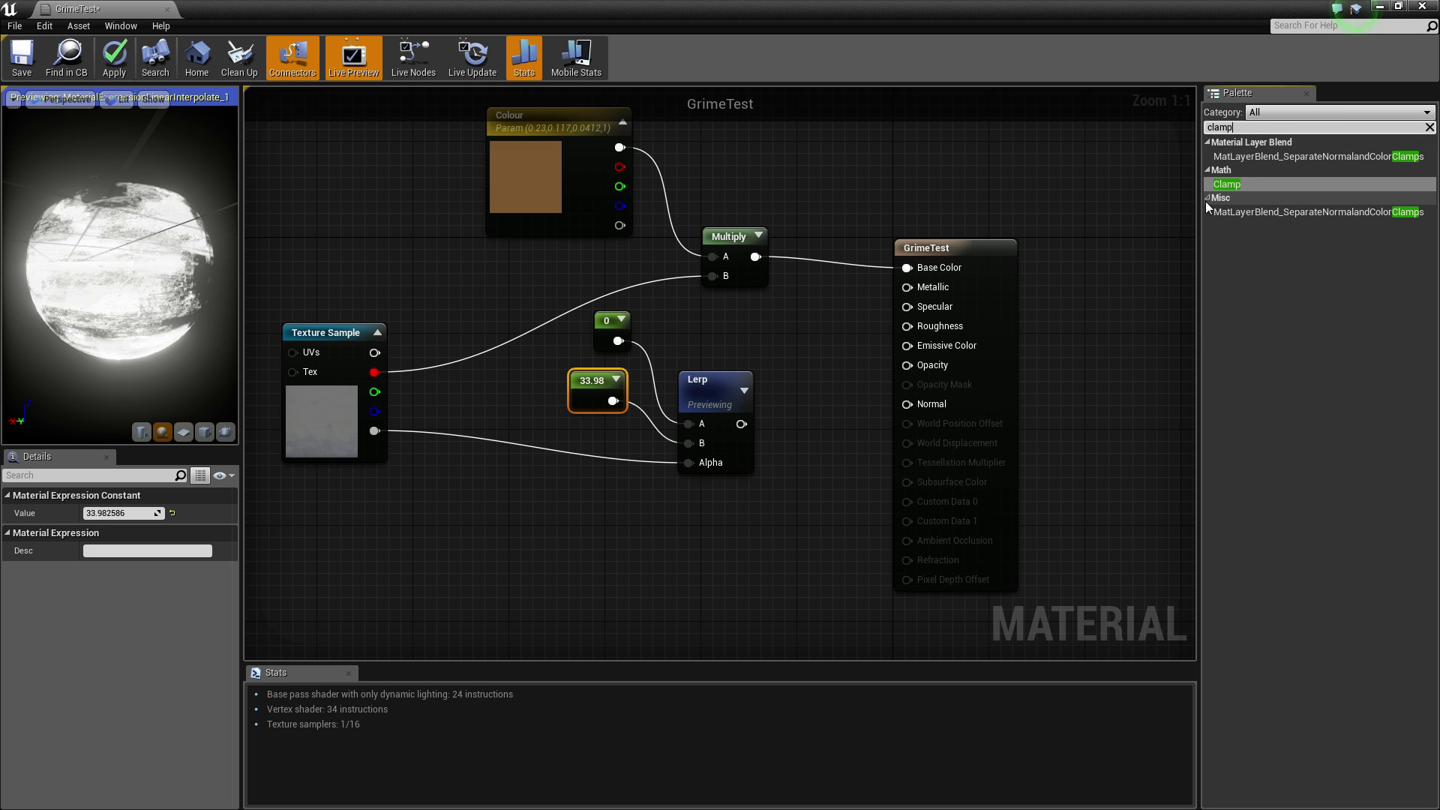
pyautogui.moveTo(1227, 184); pyautogui.dragTo(782, 426)
pyautogui.moveTo(560, 308); pyautogui.dragTo(703, 466)
pyautogui.moveTo(714, 393); pyautogui.dragTo(630, 380)
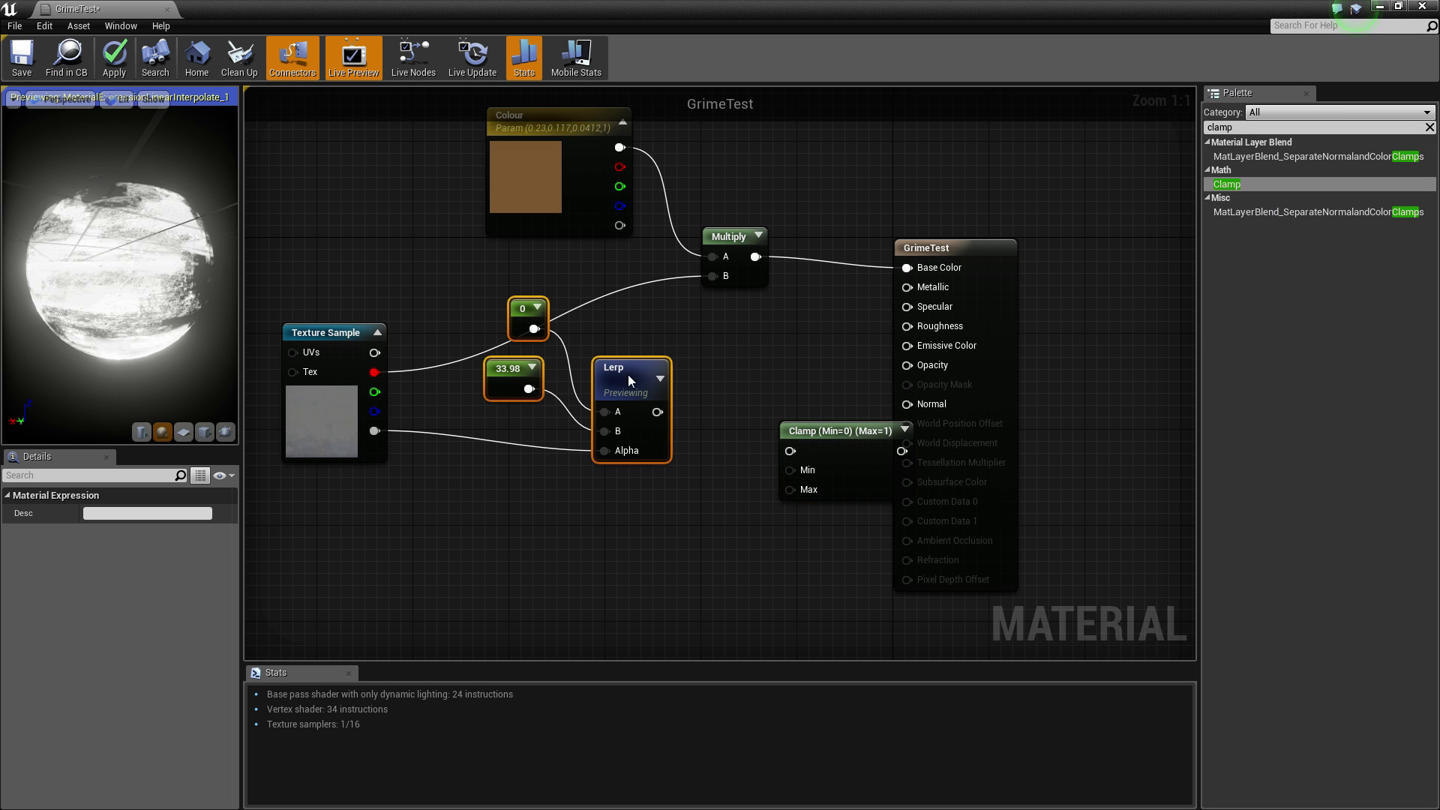
pyautogui.moveTo(840, 443); pyautogui.dragTo(787, 404)
pyautogui.click(700, 393)
pyautogui.moveTo(657, 412); pyautogui.dragTo(737, 413)
pyautogui.moveTo(849, 414); pyautogui.dragTo(907, 365)
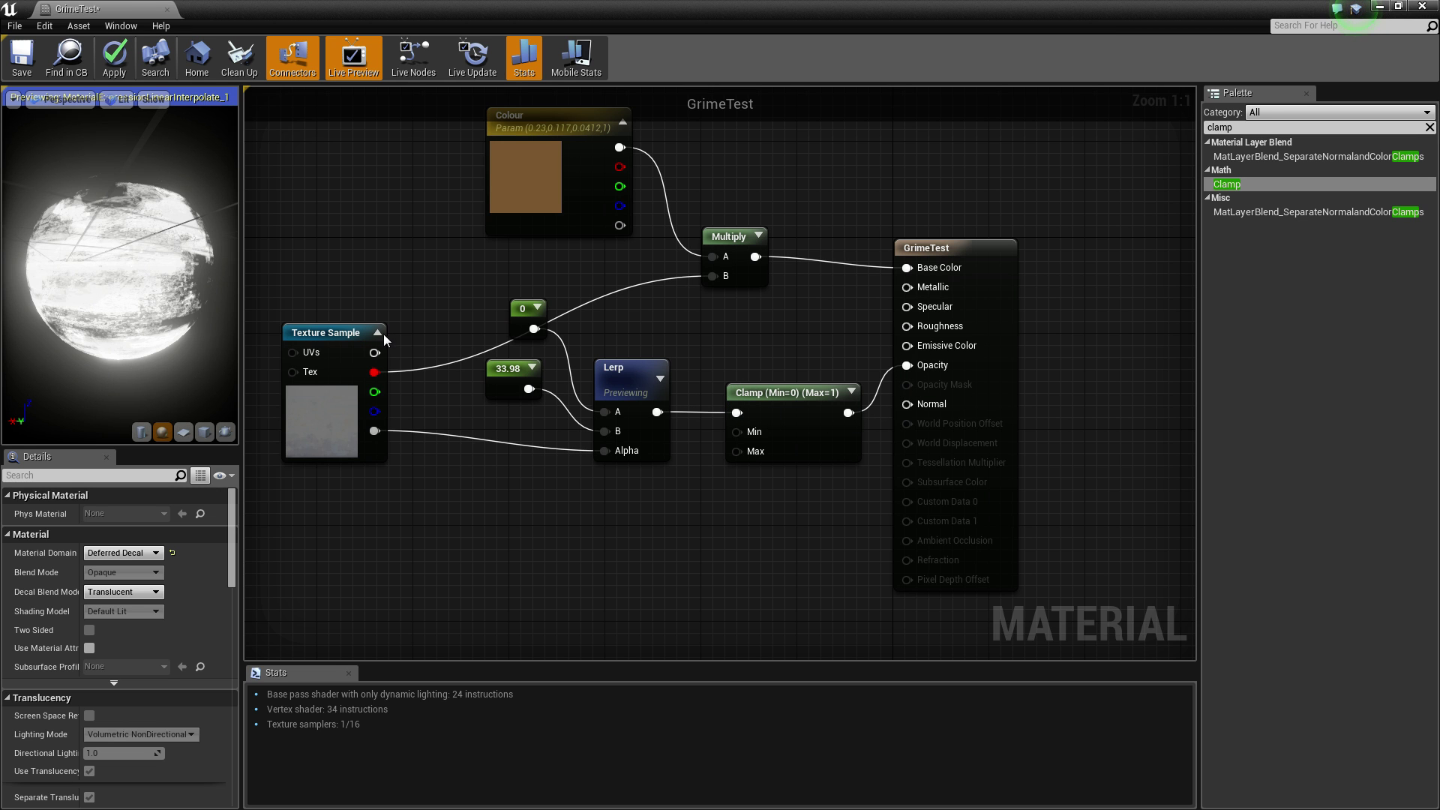
# Preview the Clamp node's output and set the constant feeding the Lerp's B input to 1.
pyautogui.rightClick(777, 390)
pyautogui.click(795, 422)
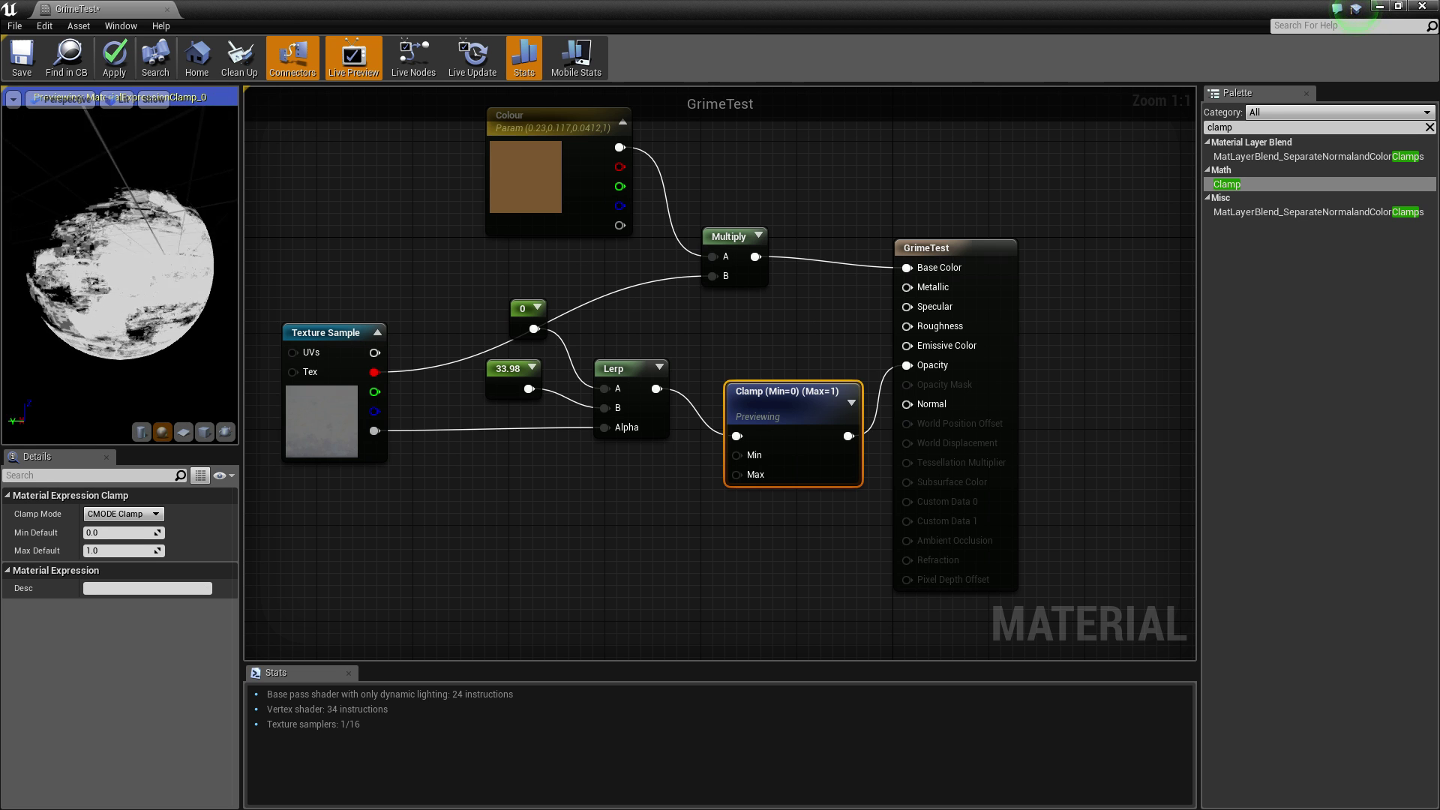
pyautogui.click(508, 379)
pyautogui.moveTo(150, 513); pyautogui.dragTo(146, 512)
pyautogui.click(125, 513)
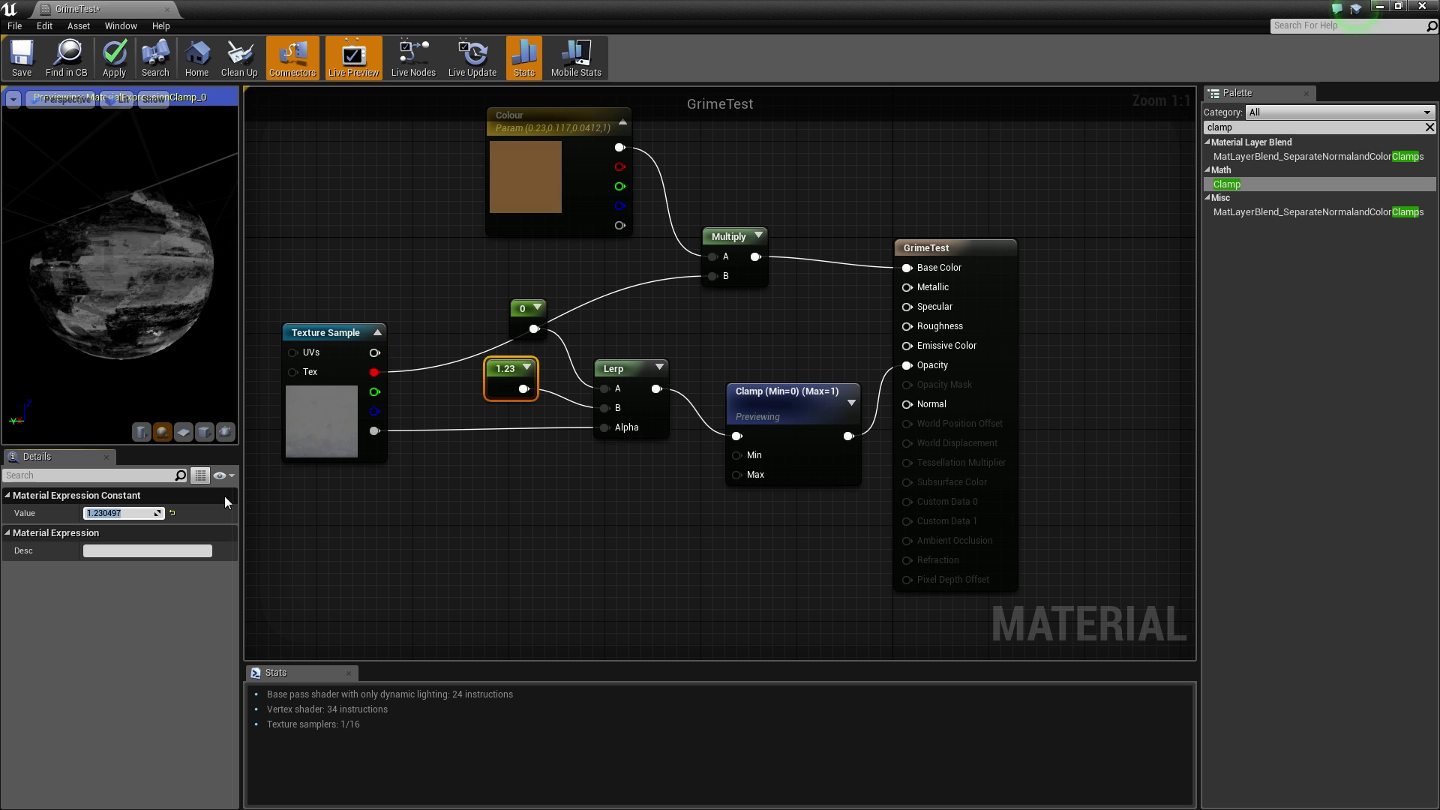
pyautogui.write('1')
pyautogui.press('Return')
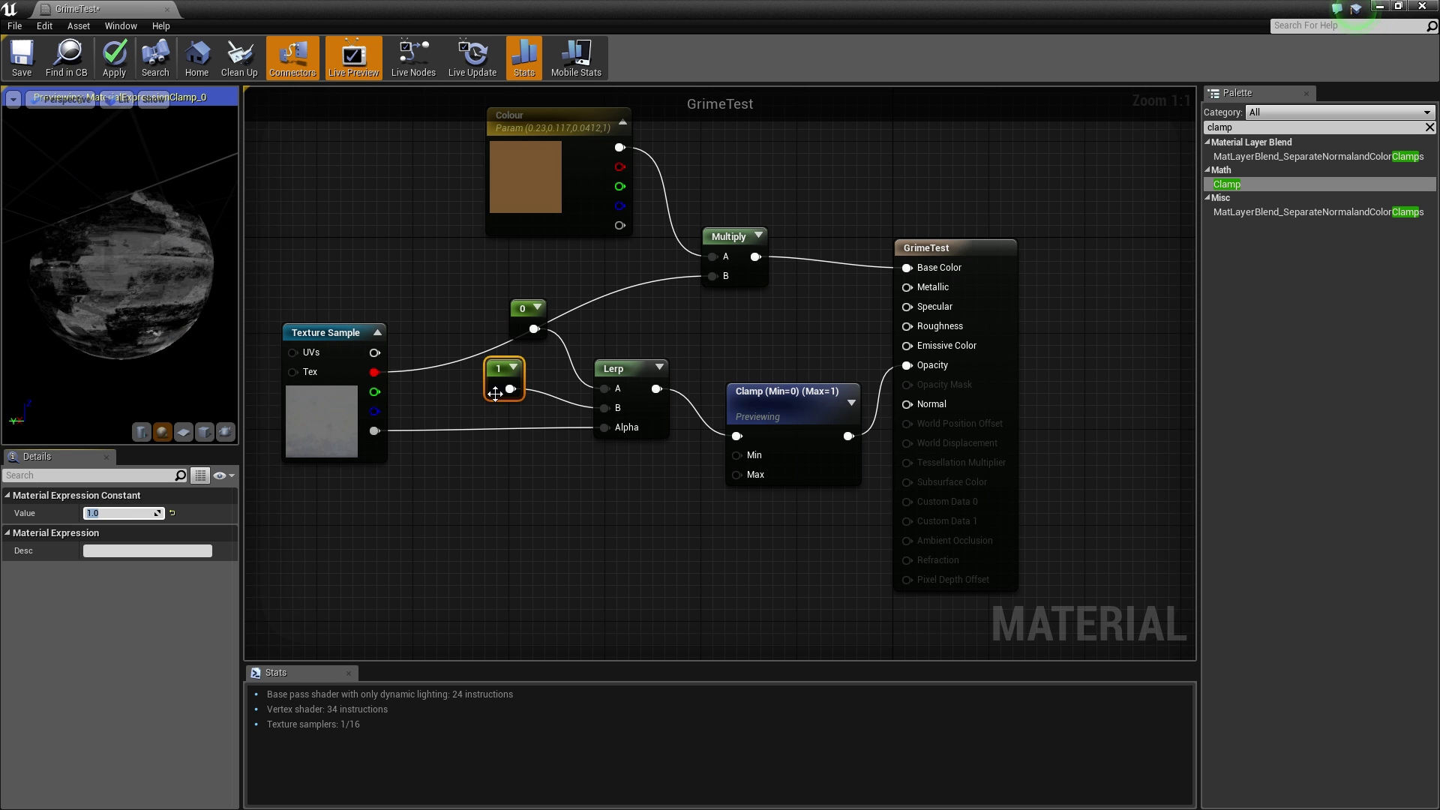
# Convert the constant feeding the Lerp's B input to a parameter named Density.
pyautogui.rightClick(495, 393)
pyautogui.click(520, 393)
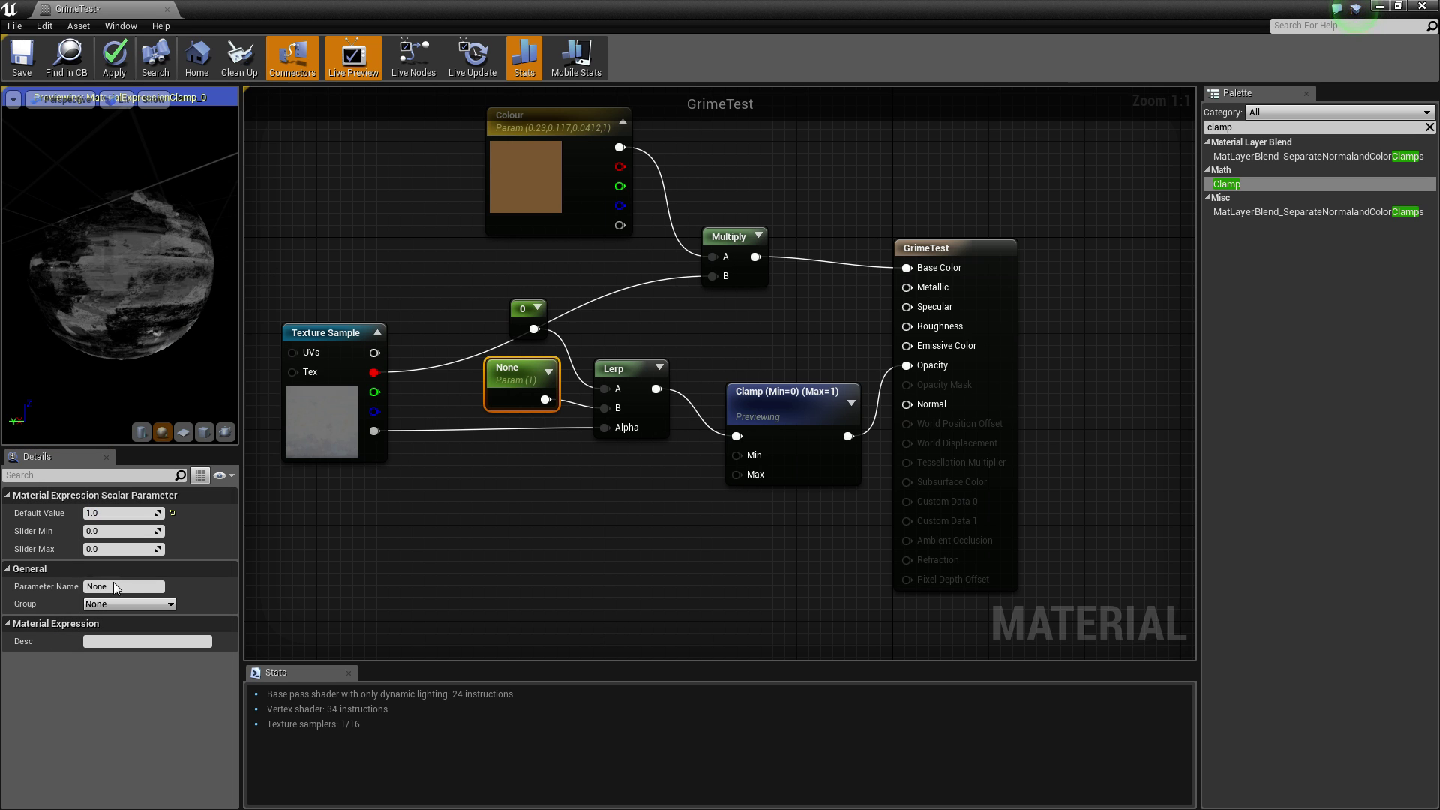
pyautogui.click(117, 587)
pyautogui.write('Density')
pyautogui.press('Return')
pyautogui.click(623, 501)
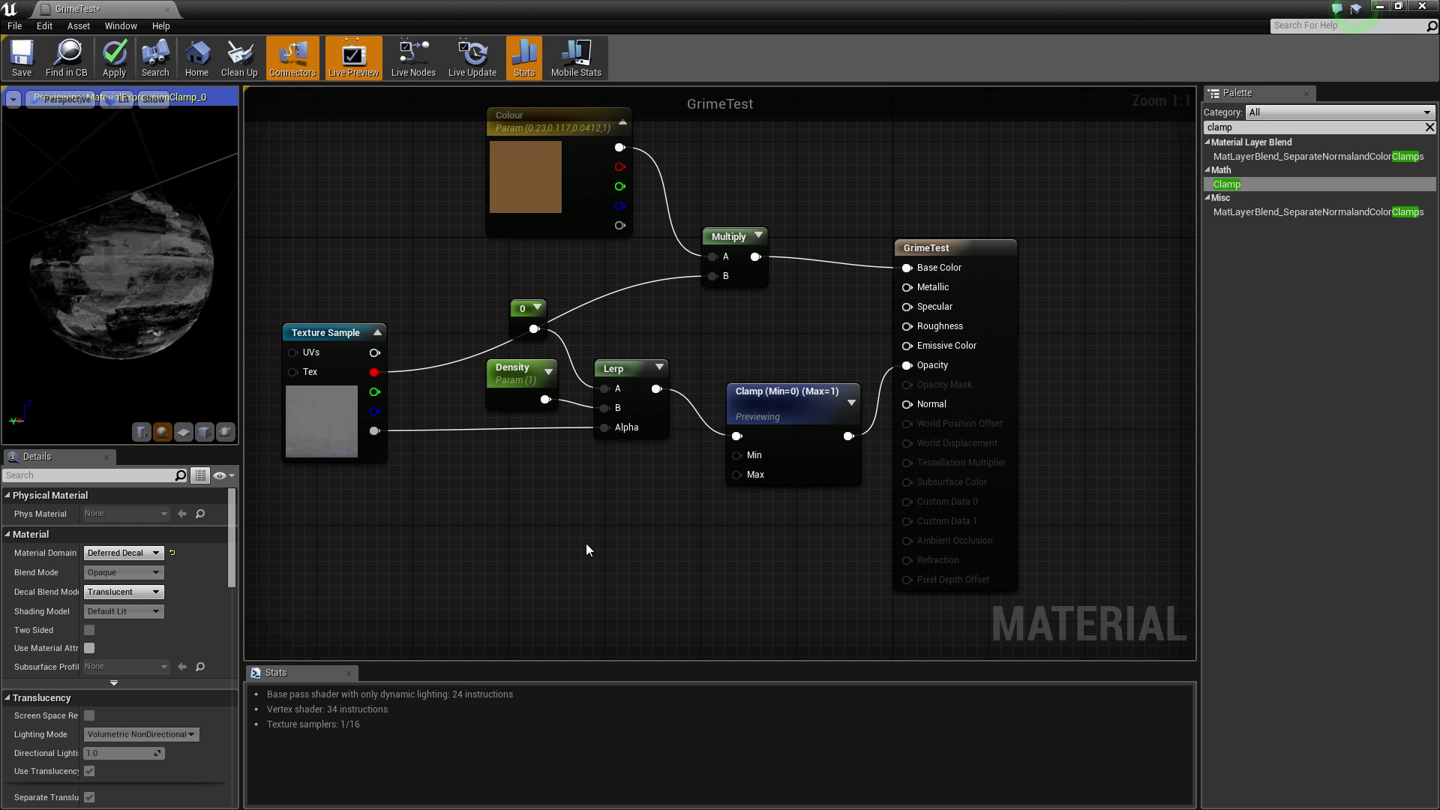
# Create an Add node combining a new Constant with the texture's red channel, and connect its output to Roughness.
pyautogui.click(645, 525)
pyautogui.click(543, 543)
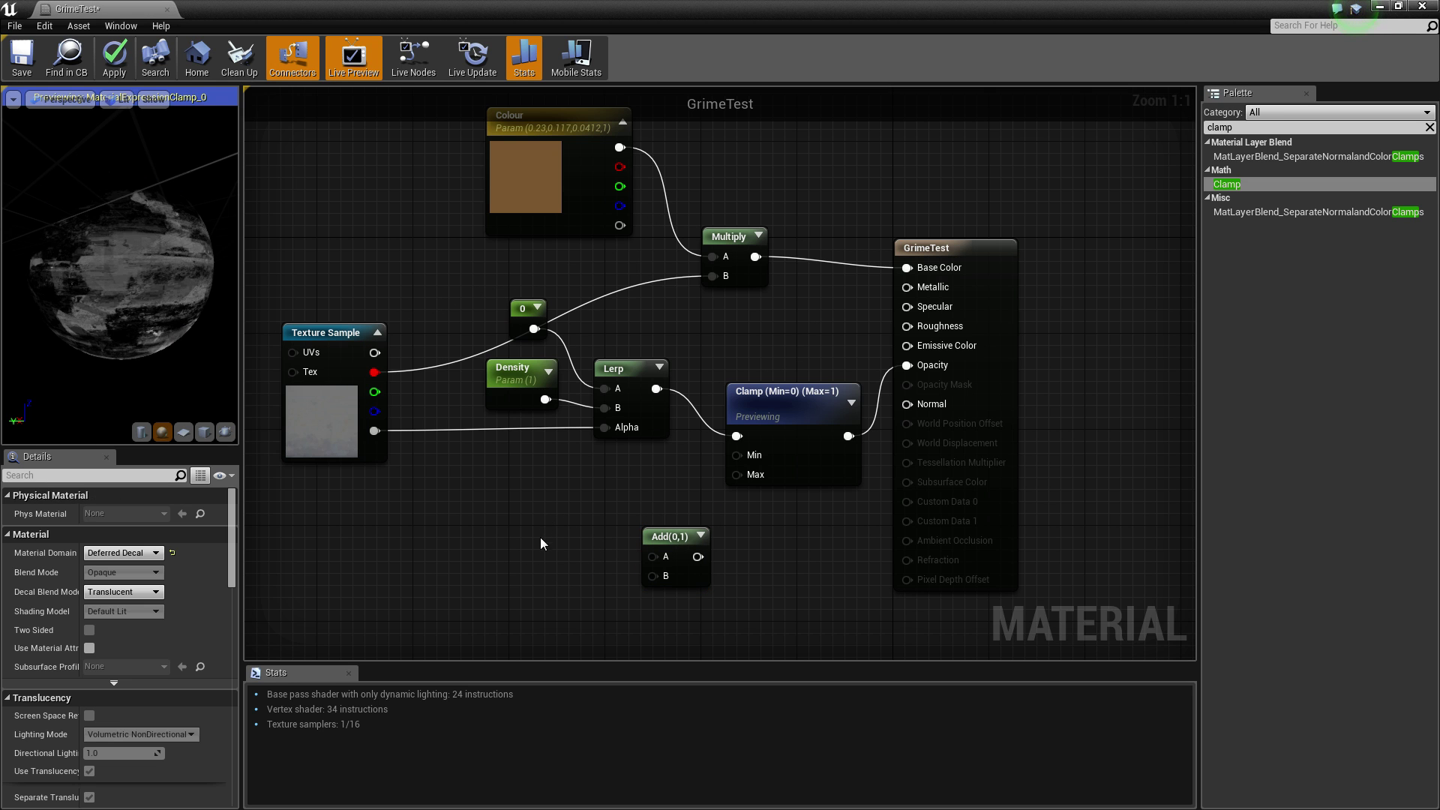
pyautogui.click(547, 516)
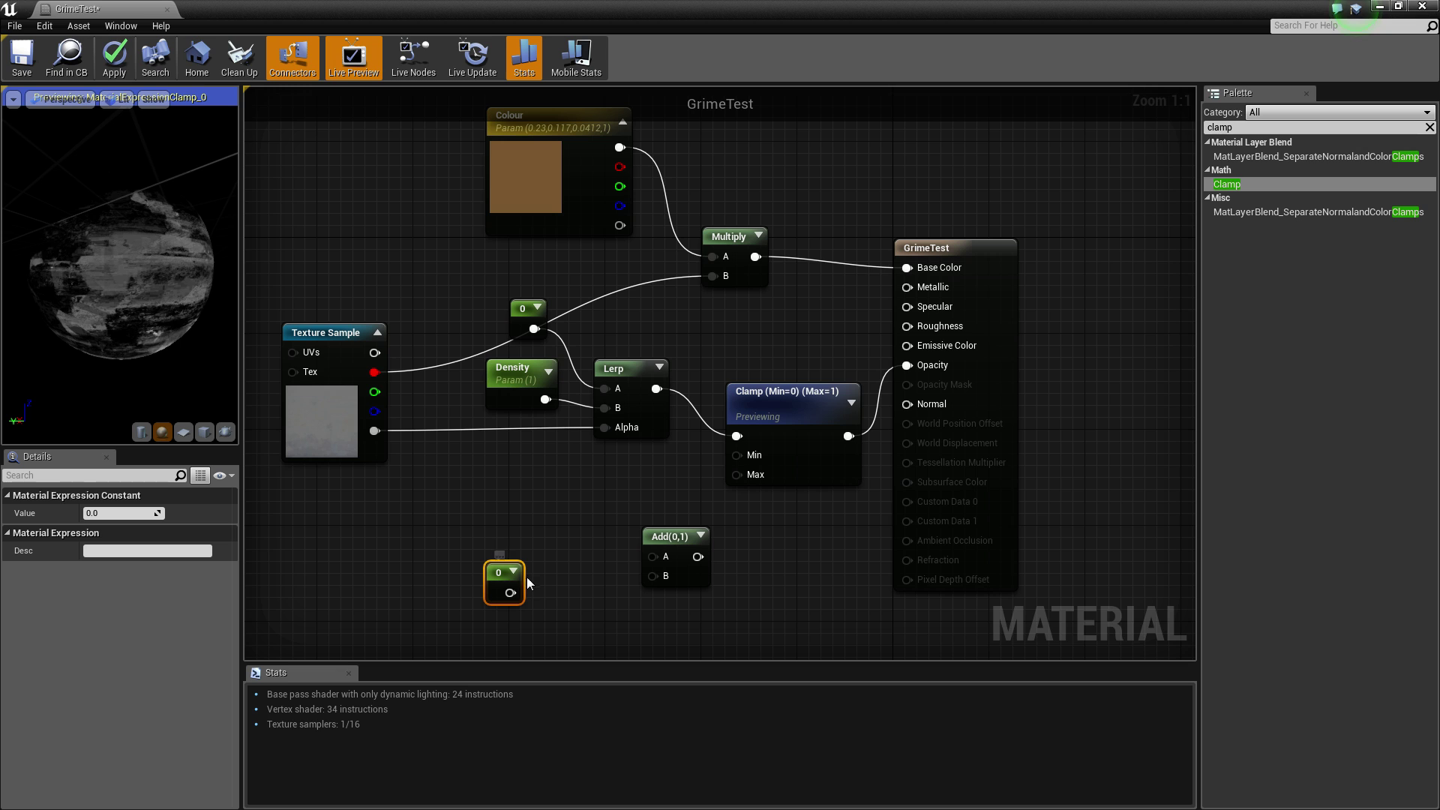
pyautogui.moveTo(510, 593); pyautogui.dragTo(652, 556)
pyautogui.moveTo(498, 572); pyautogui.dragTo(498, 536)
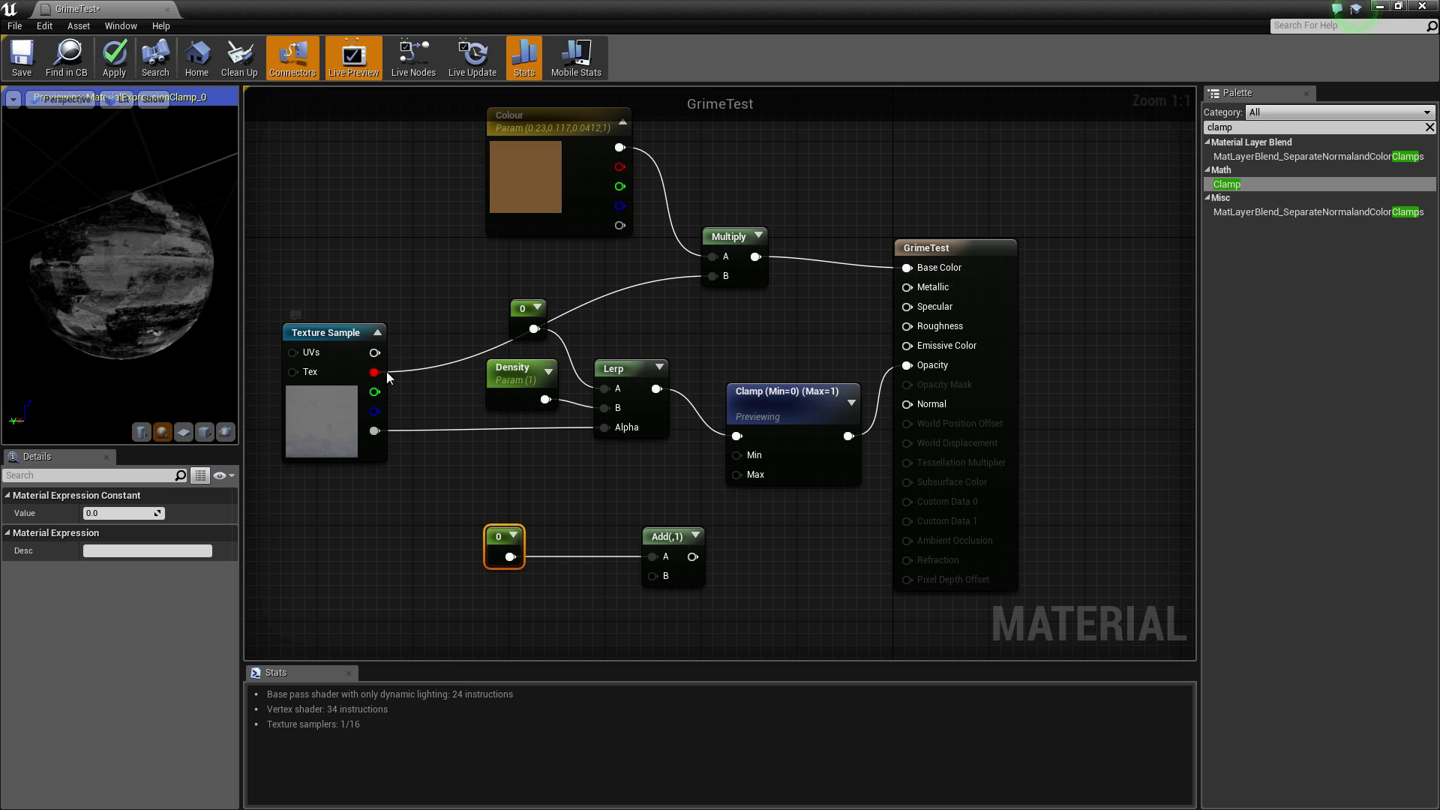
pyautogui.moveTo(374, 372); pyautogui.dragTo(916, 326)
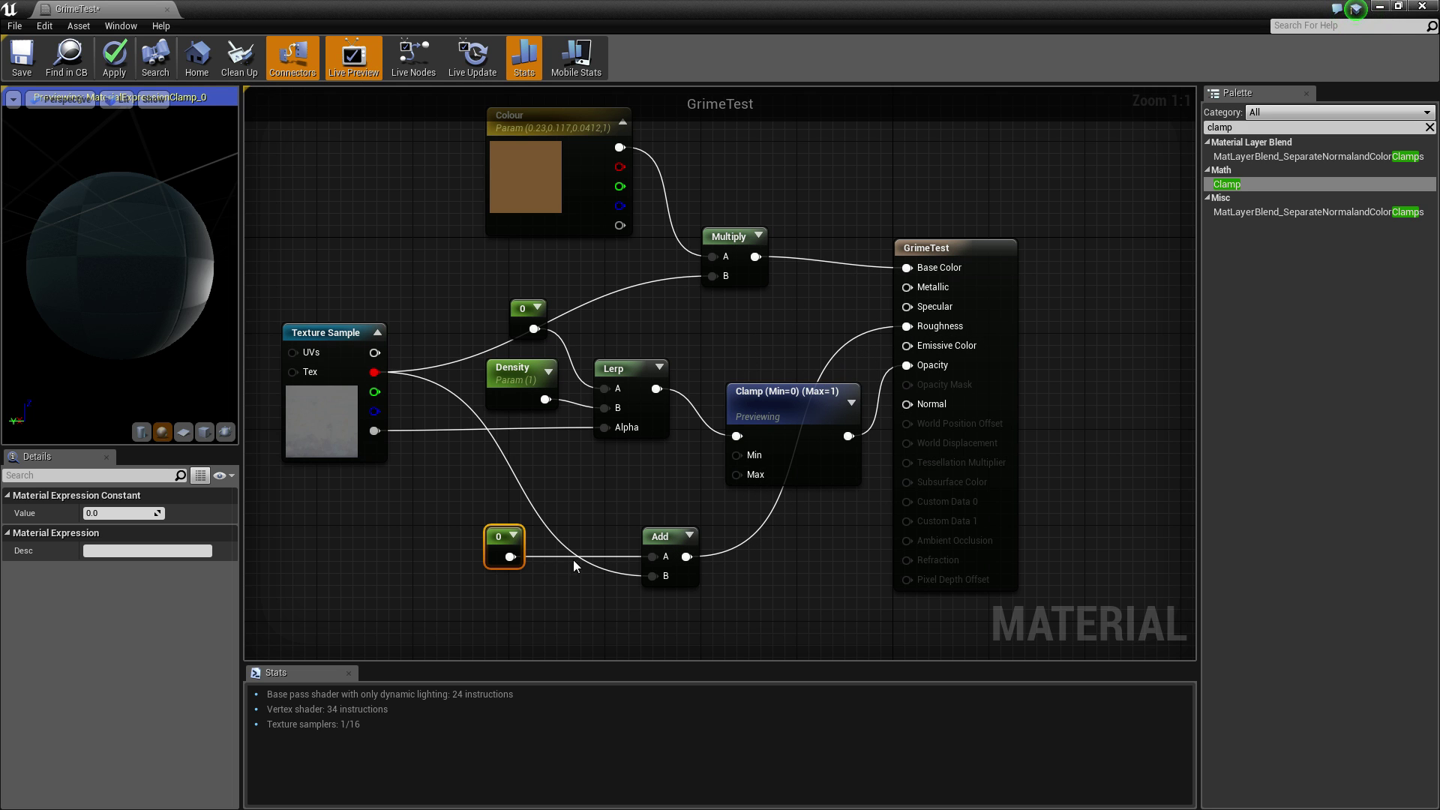
# Convert the constant feeding the Add node's A input to a parameter named Shine.
pyautogui.rightClick(493, 534)
pyautogui.click(525, 550)
pyautogui.click(118, 588)
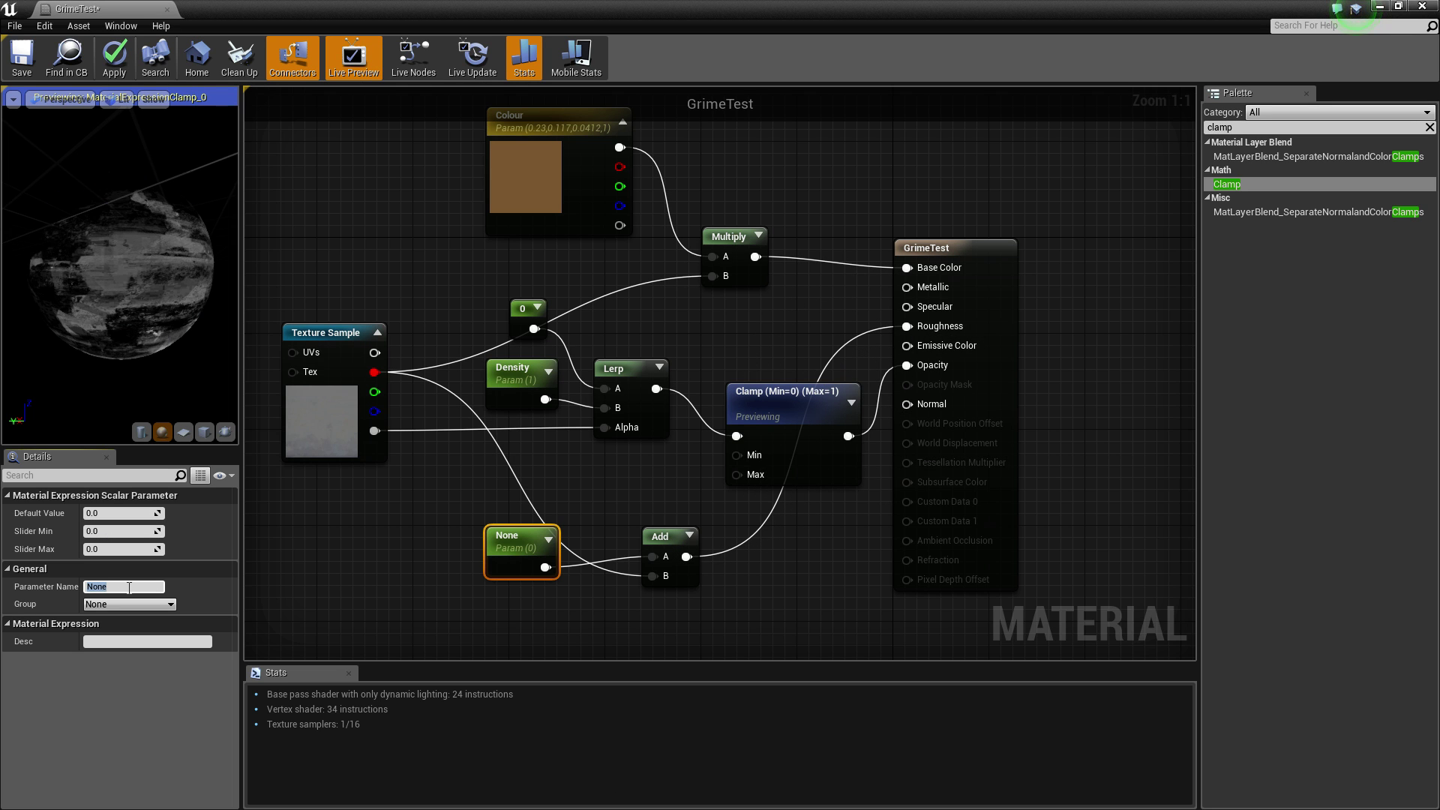
pyautogui.write('Shine')
pyautogui.press('Return')
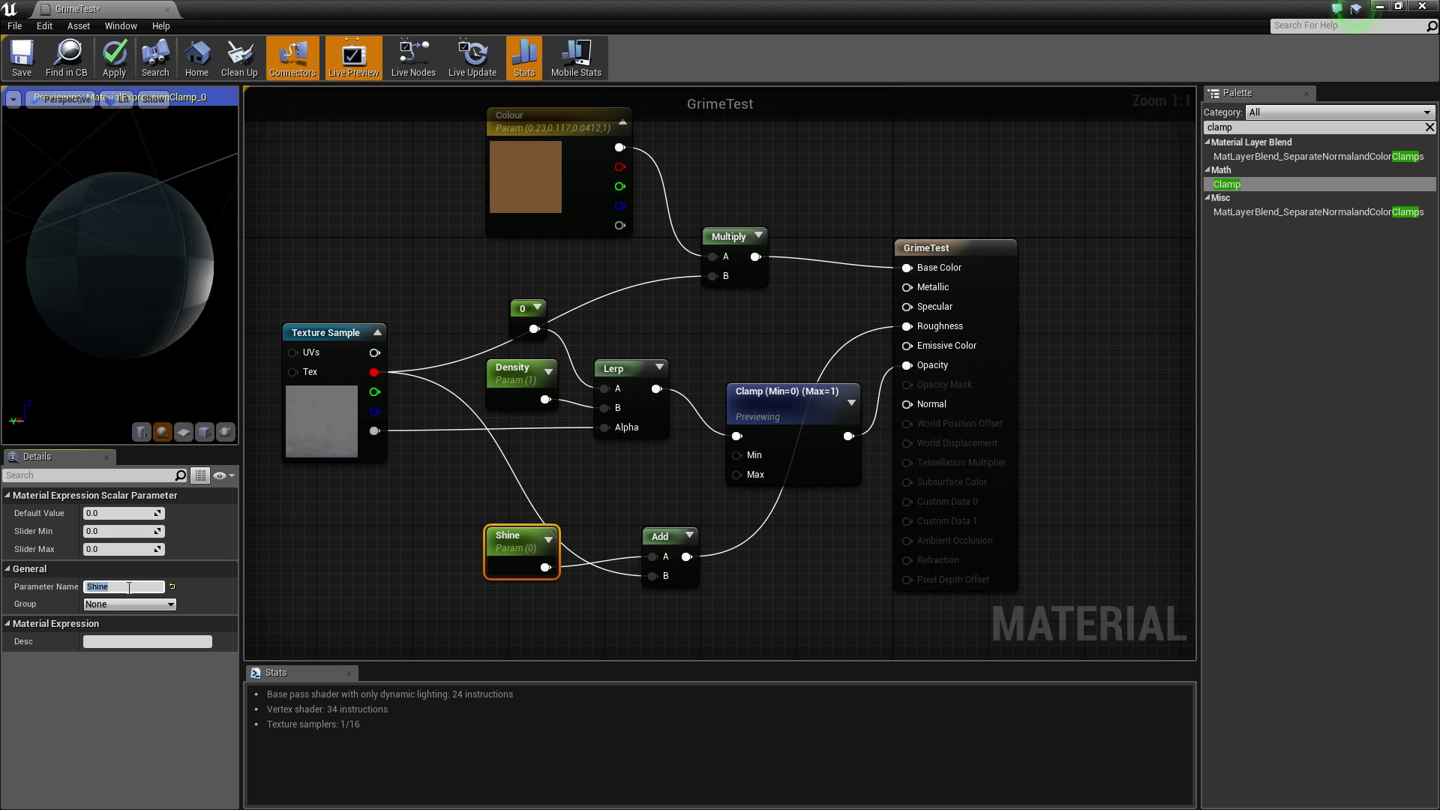
# Preview the Add node's output and set the Shine parameter's default value to 0.5.
pyautogui.rightClick(661, 534)
pyautogui.click(675, 534)
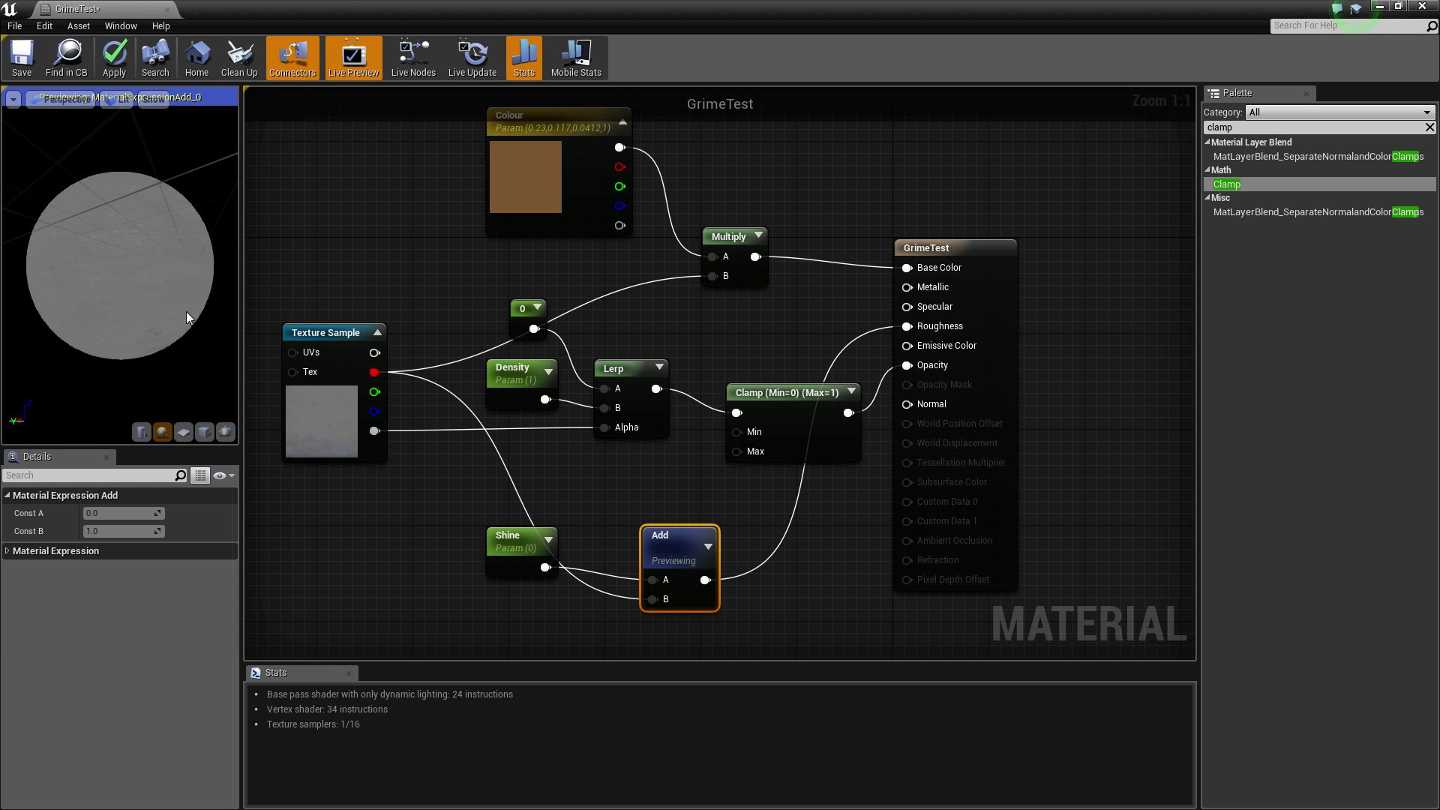
pyautogui.click(499, 561)
pyautogui.click(160, 514)
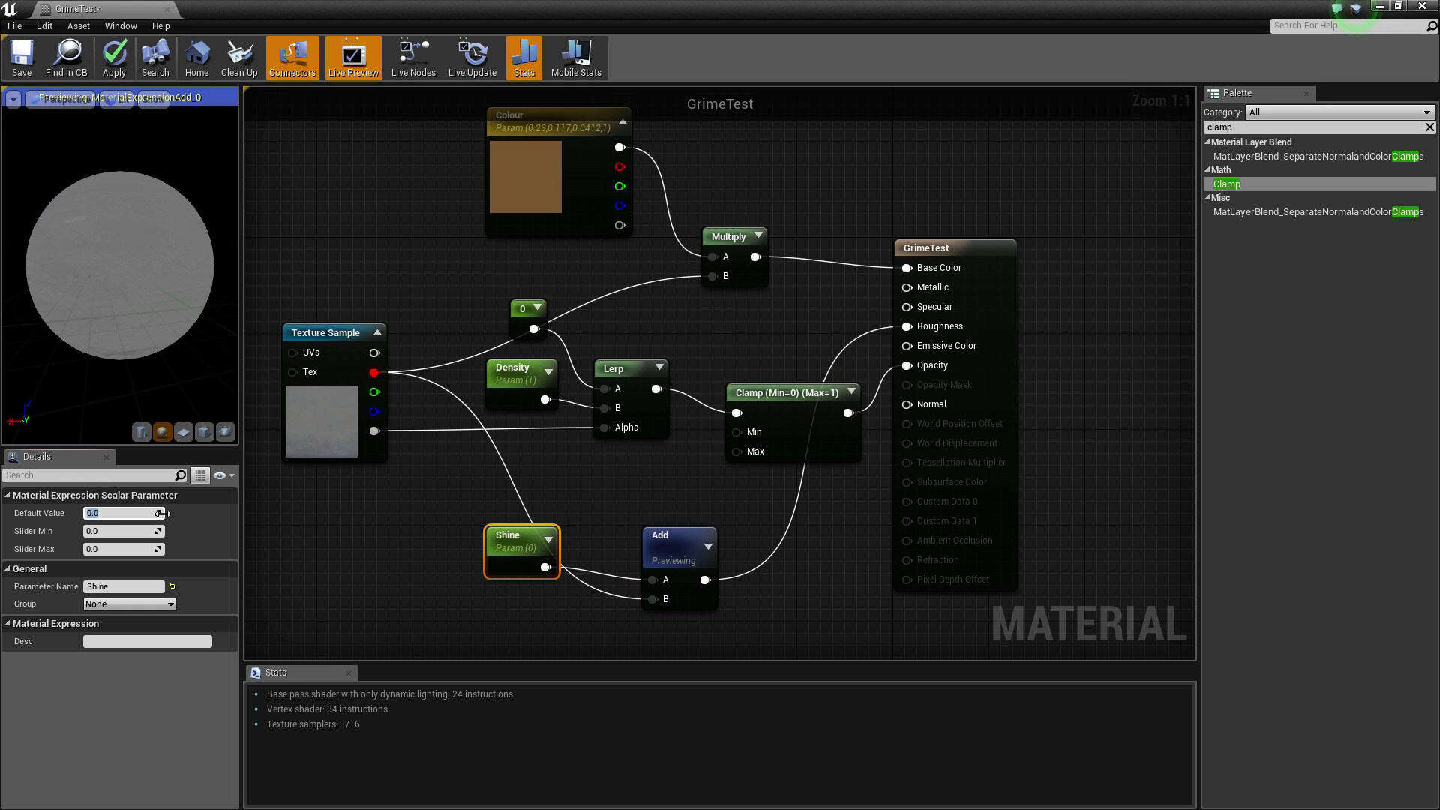
pyautogui.write('0.5')
pyautogui.press('Return')
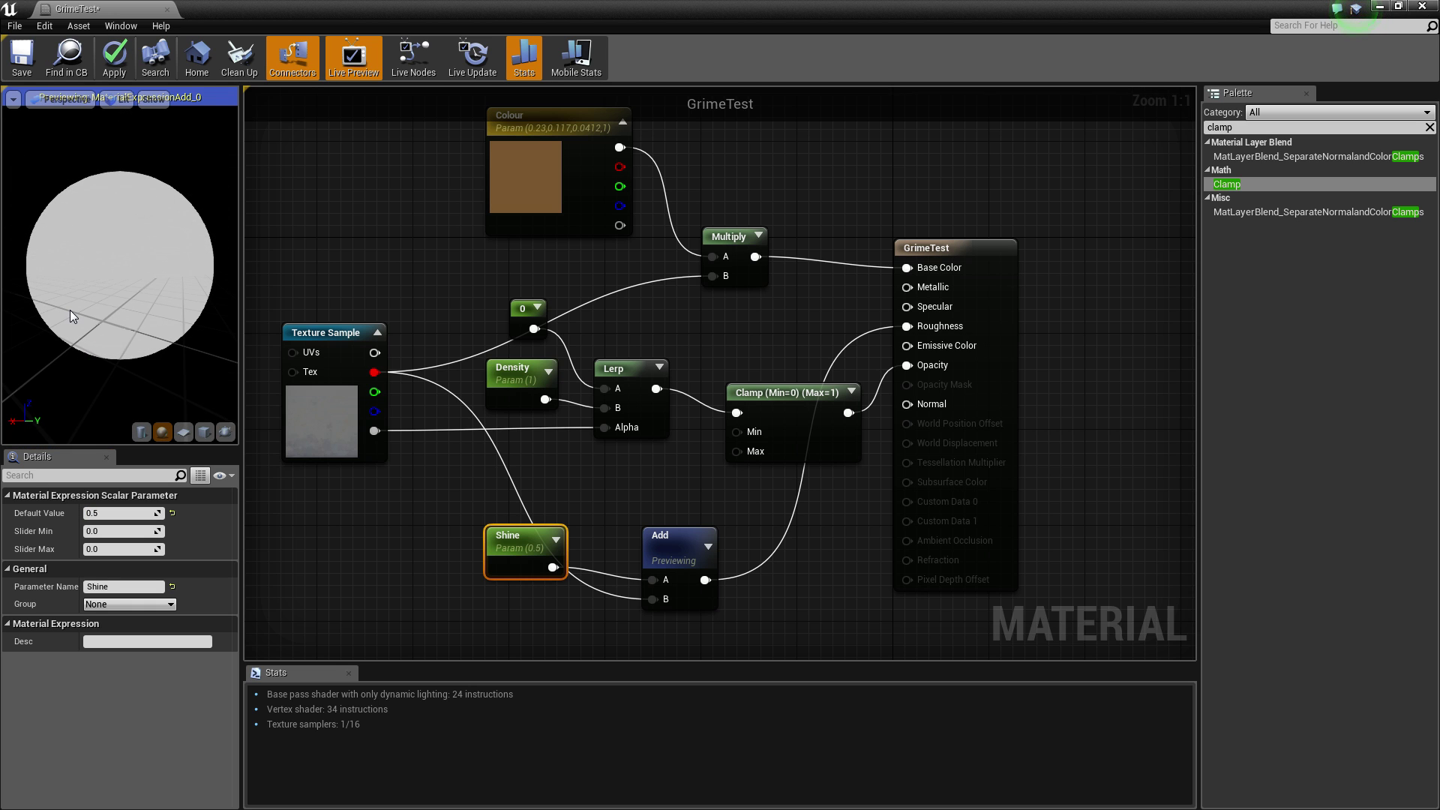
# Try Shine default values of -0.5 and -0.1, and rotate the preview sphere to inspect the result.
pyautogui.click(99, 514)
pyautogui.write('-0.5')
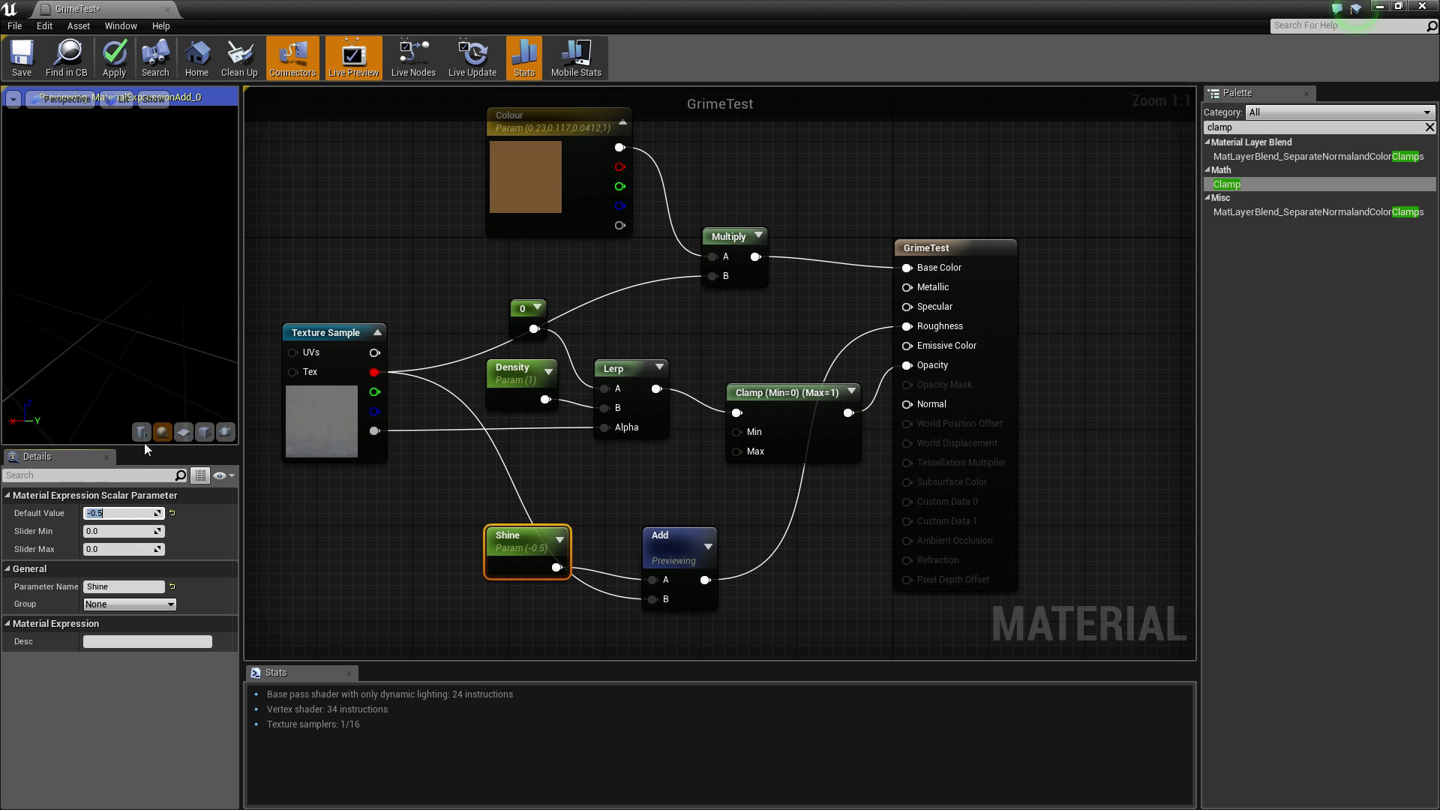
pyautogui.press('BackSpace')
pyautogui.write('1')
pyautogui.press('Return')
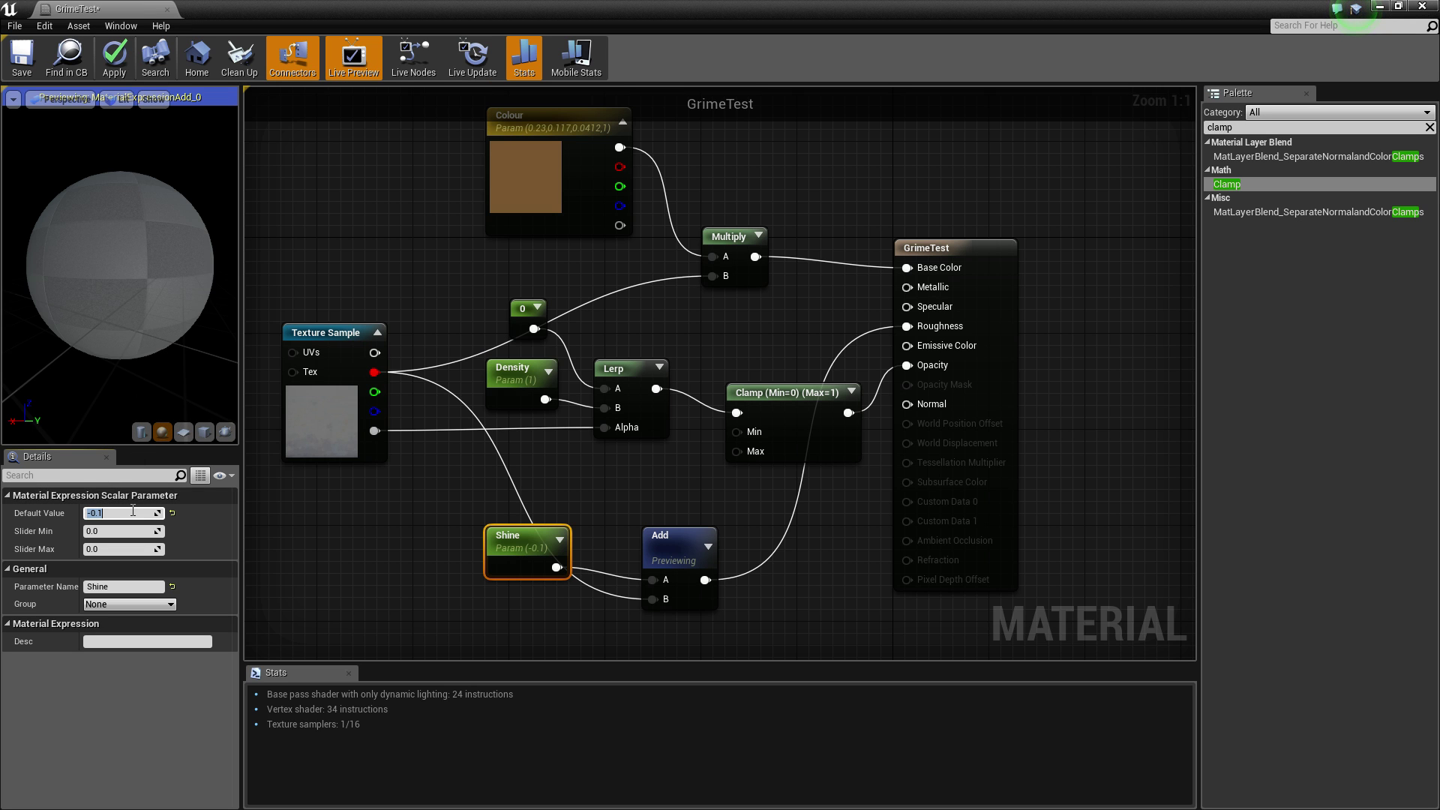
pyautogui.moveTo(90, 270); pyautogui.dragTo(169, 255)
# Set the Shine parameter's default value to 0.6.
pyautogui.click(132, 513)
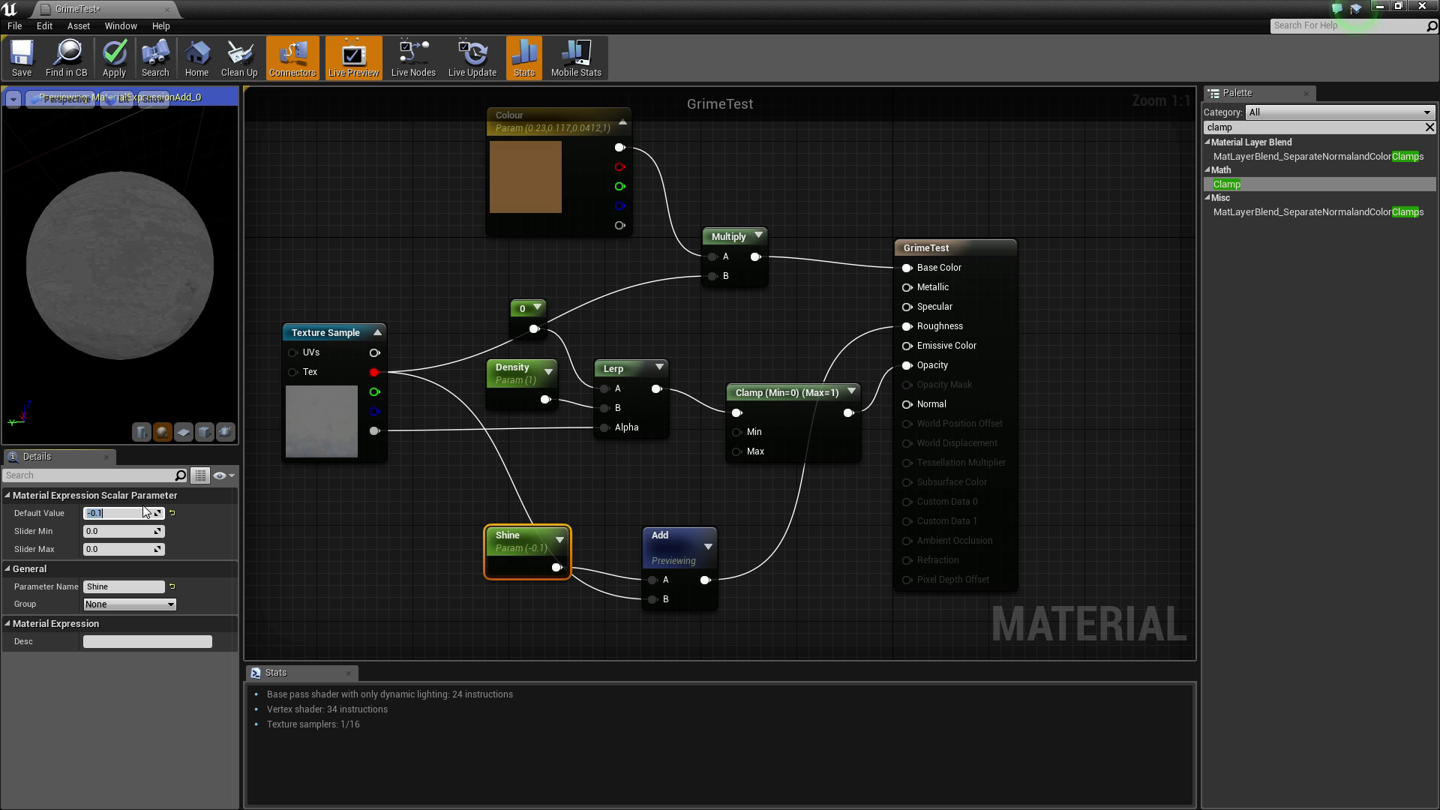
pyautogui.press('Return')
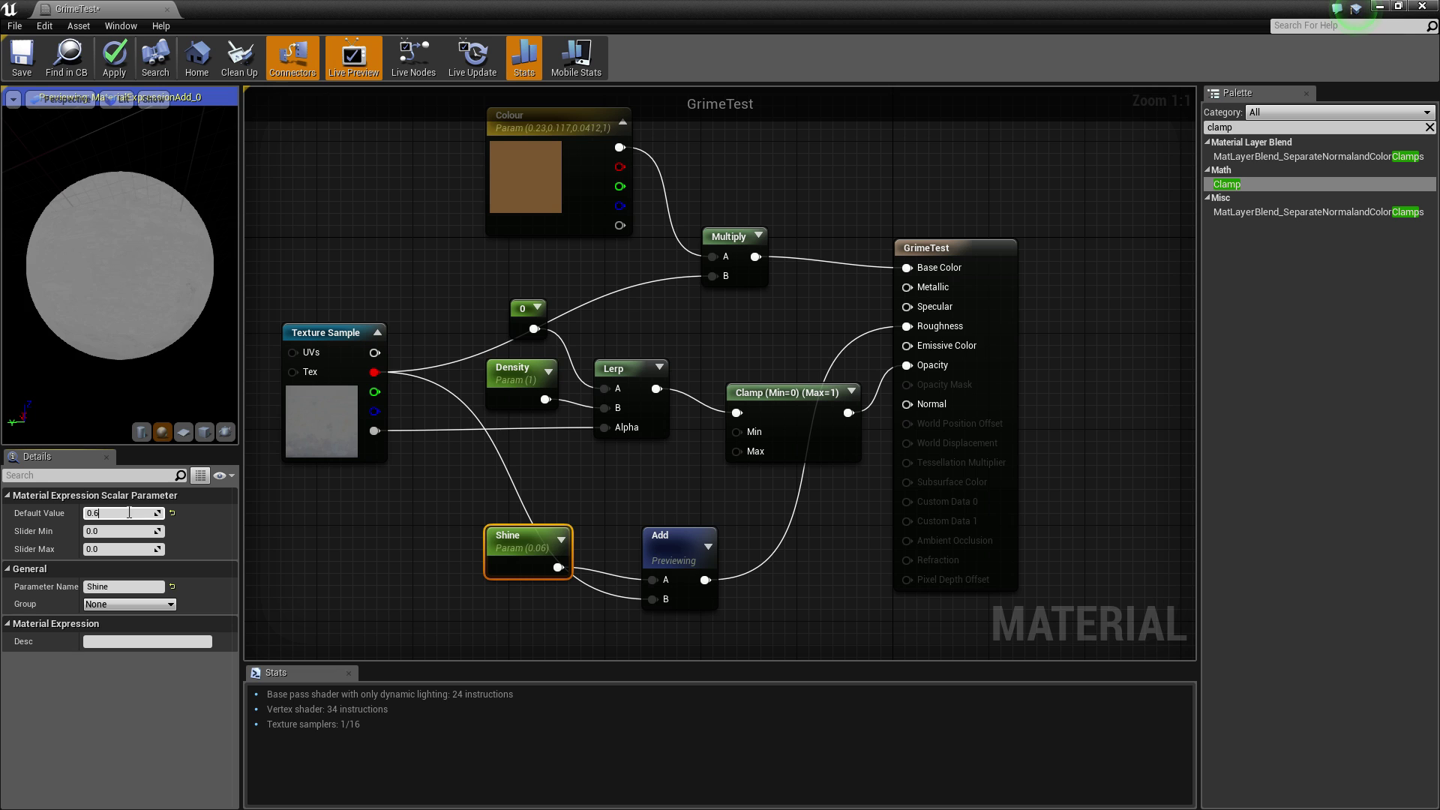
pyautogui.press('Return')
# Apply the GrimeTest material changes and return to the apartment level.
pyautogui.moveTo(670, 528); pyautogui.dragTo(676, 512)
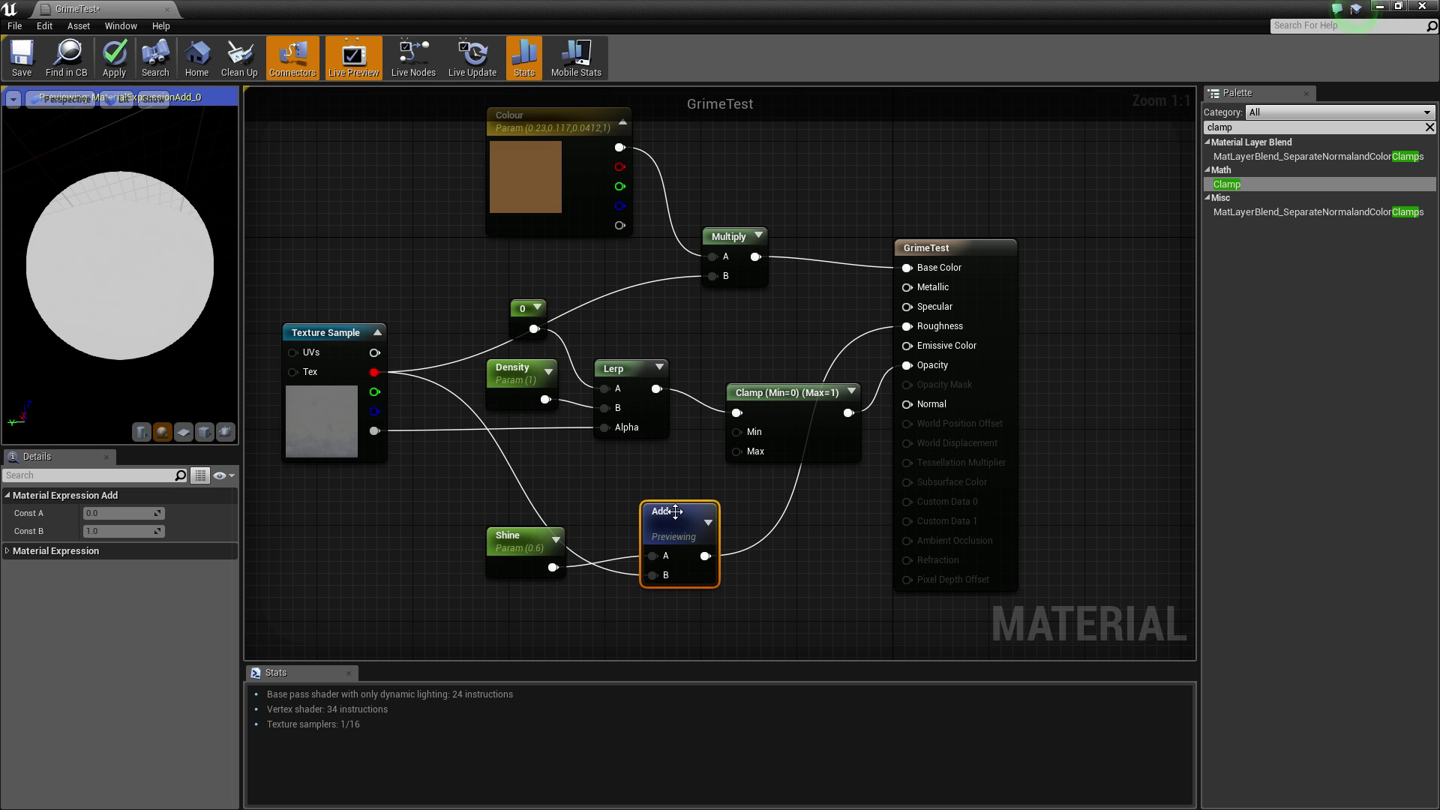
pyautogui.click(114, 56)
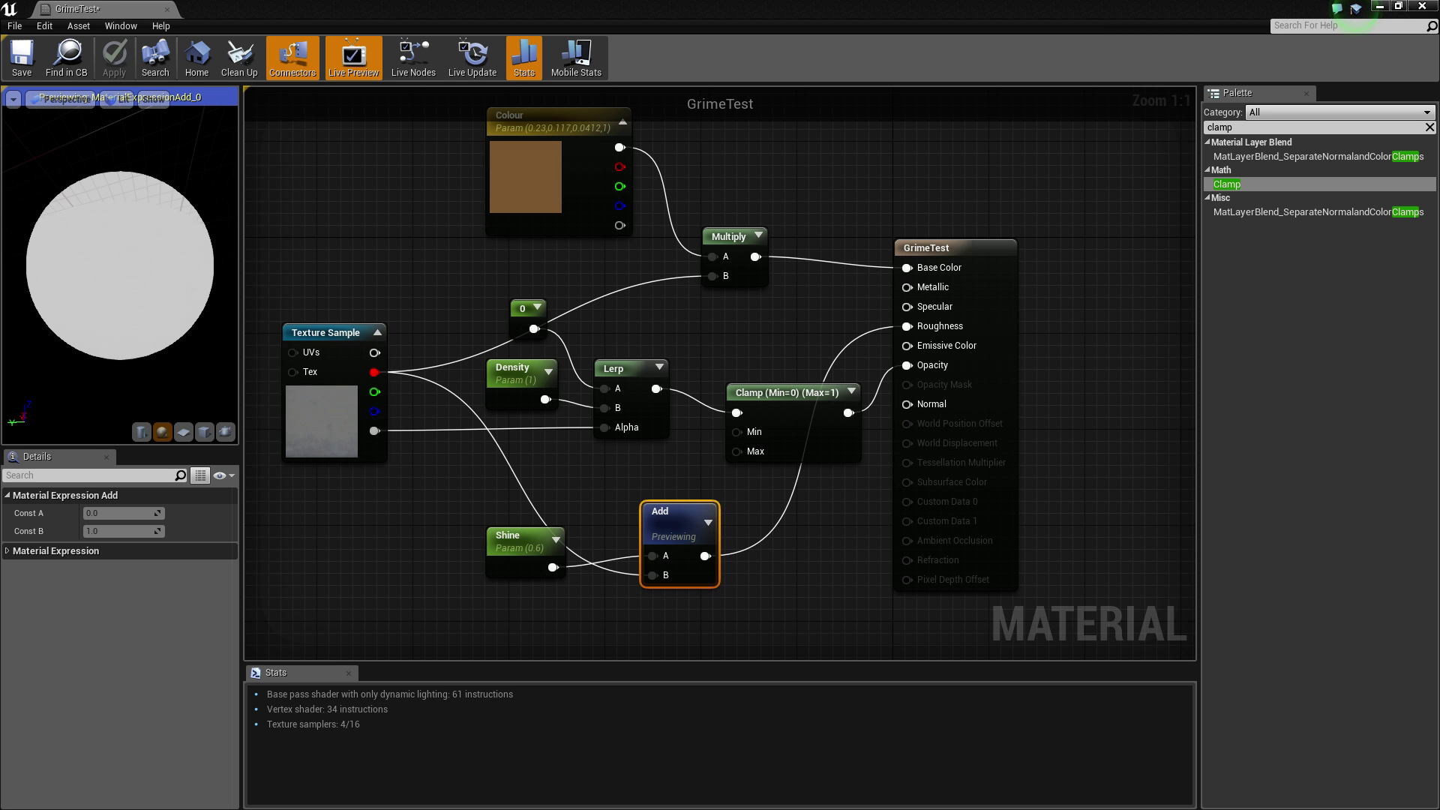
pyautogui.click(1379, 7)
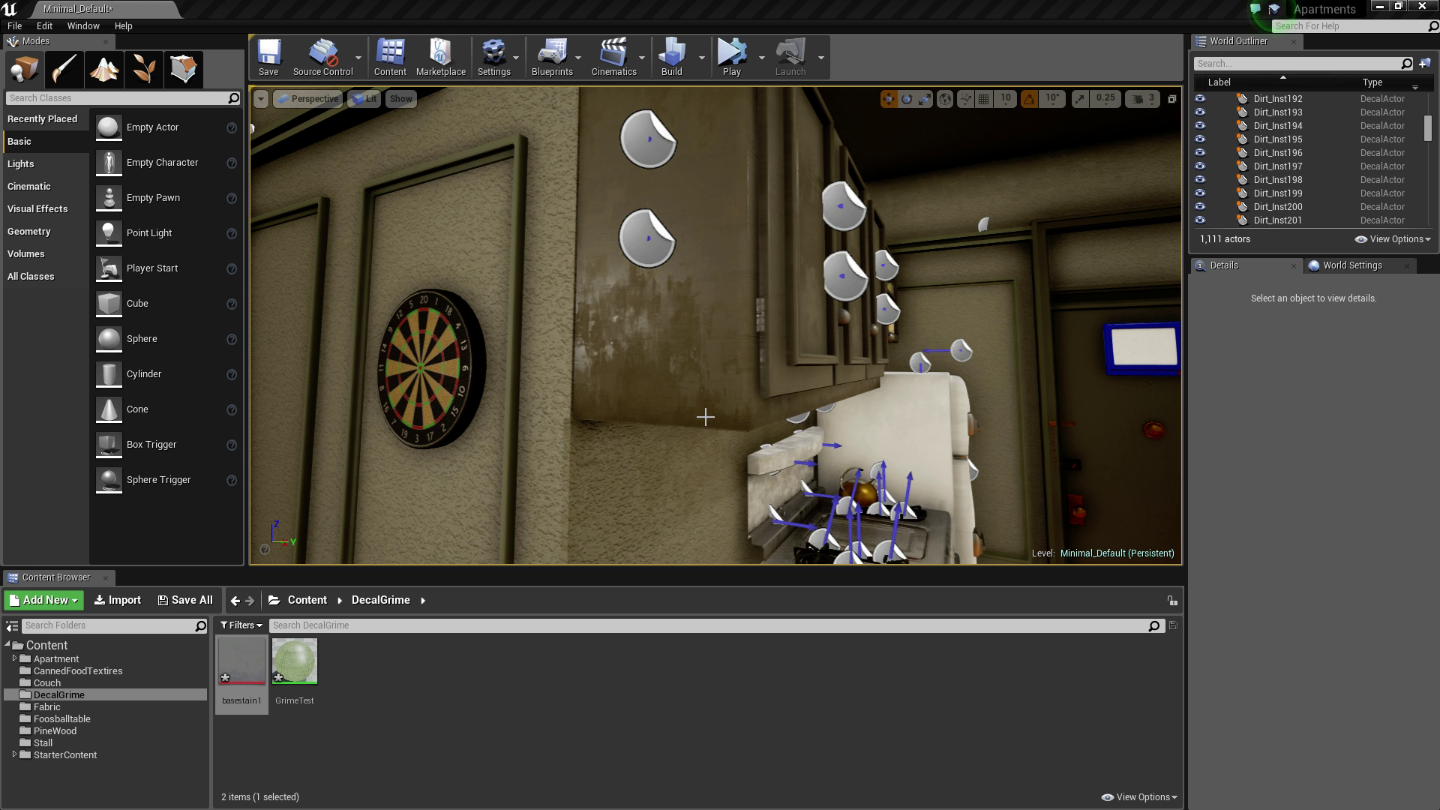
pyautogui.click(655, 234)
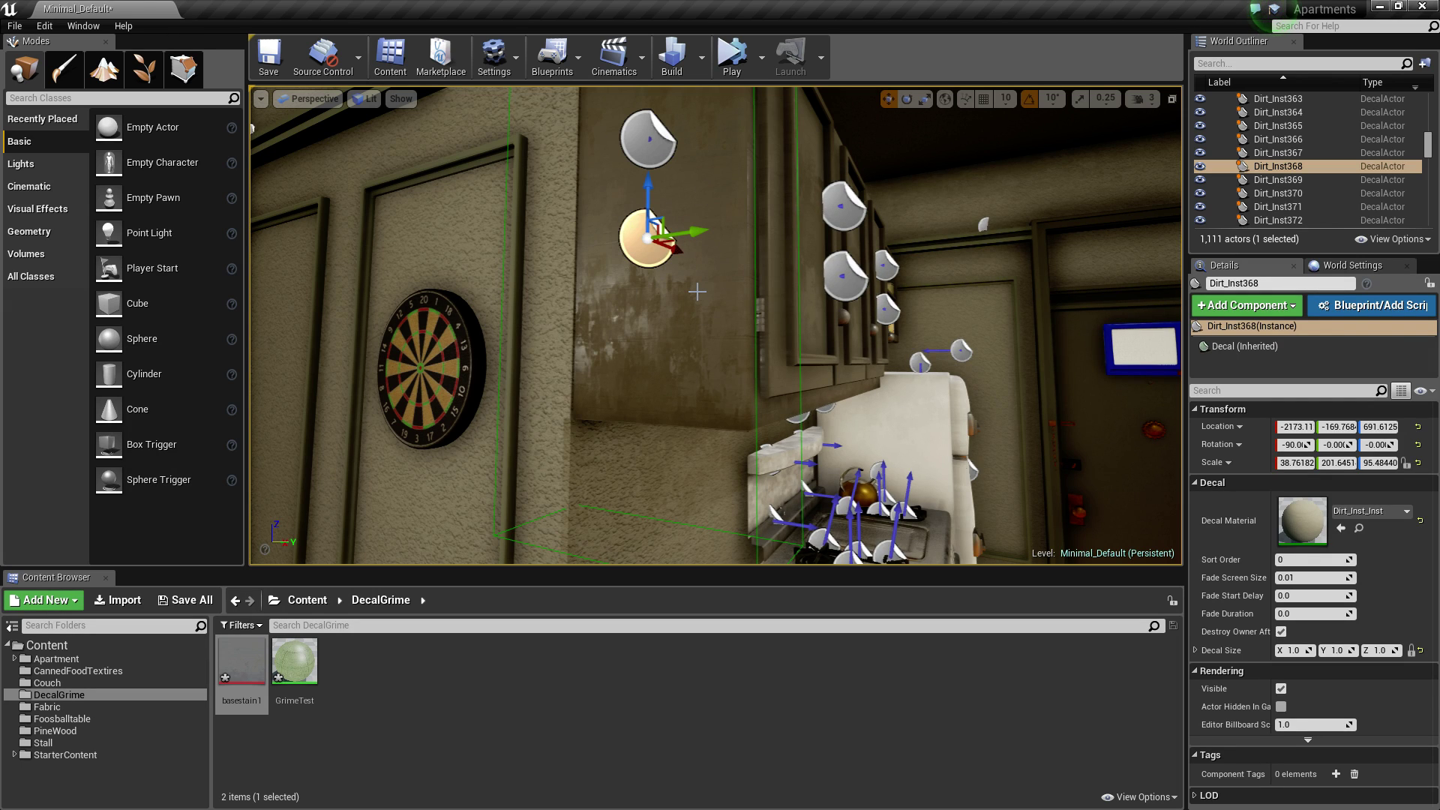
pyautogui.press('Delete')
pyautogui.hotkey('ctrl', 'z')
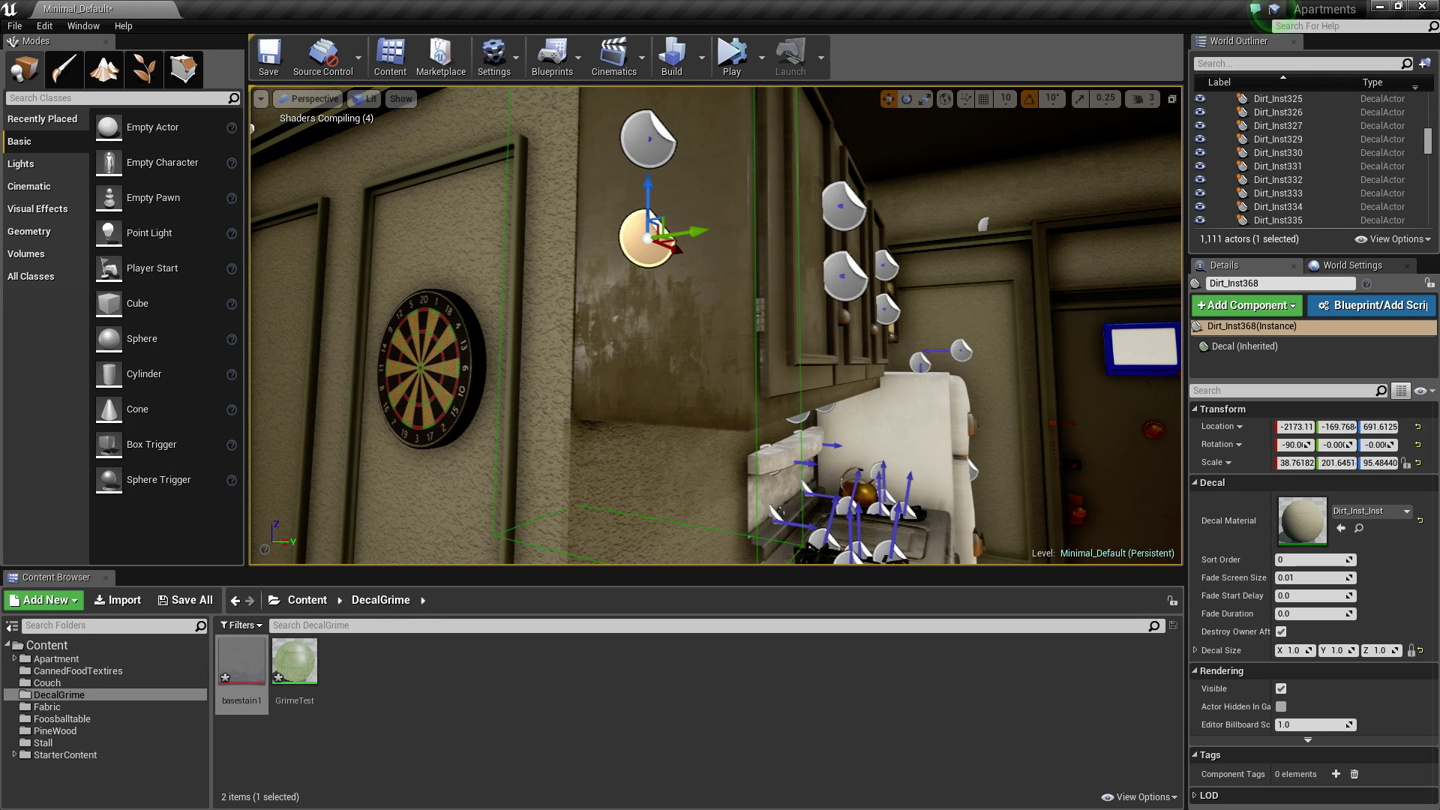
# Delete the upper existing dirt decal on the side of the wall cabinet.
pyautogui.click(646, 162)
pyautogui.press('Delete')
pyautogui.moveTo(685, 398); pyautogui.dragTo(616, 398, button='right')
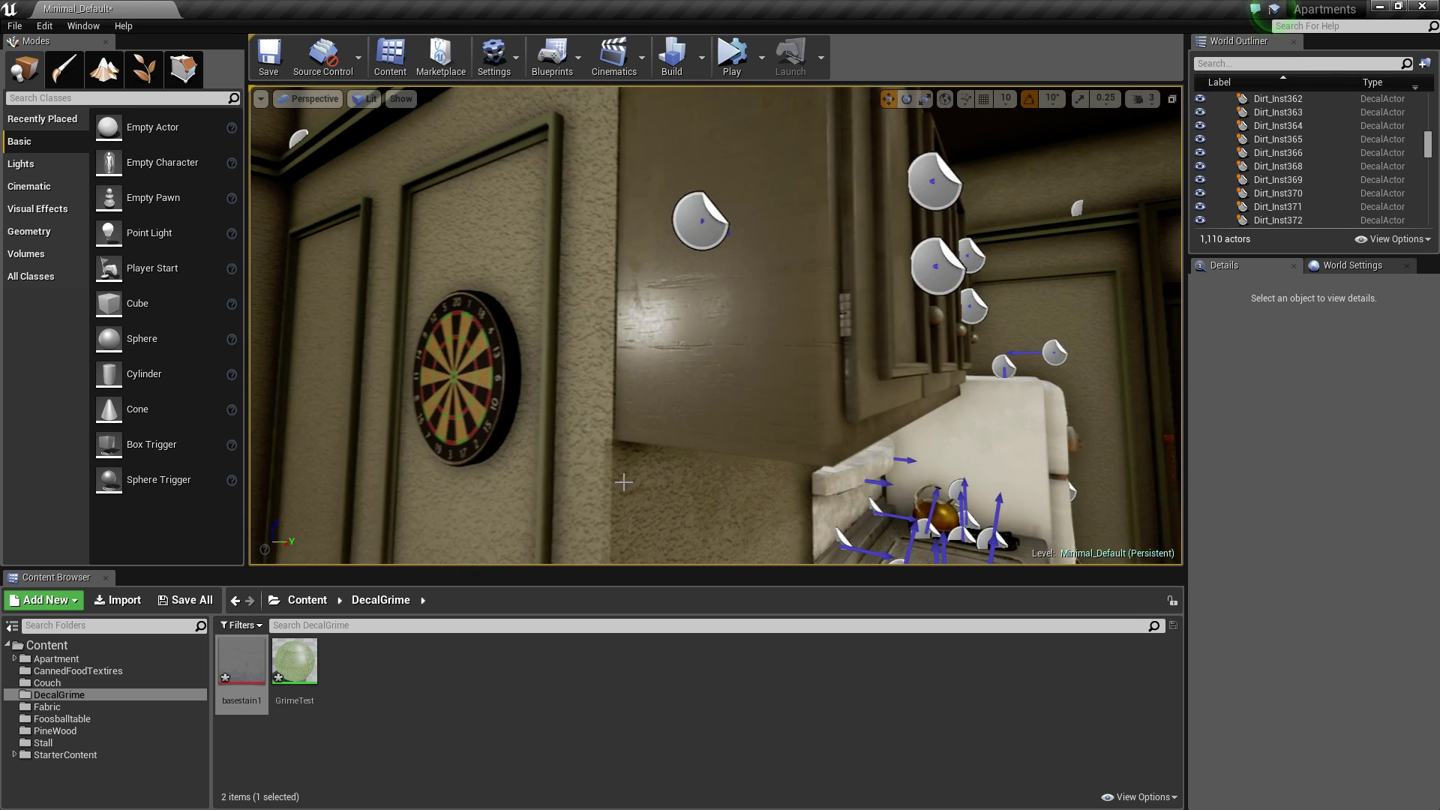
# Place the GrimeTest material as a decal on the wall cabinet's side and frame it in the viewport.
pyautogui.moveTo(295, 666); pyautogui.dragTo(714, 353)
pyautogui.press('f')
pyautogui.moveTo(742, 312)
pyautogui.mouseDown(button='right')
pyautogui.moveTo(741, 180)
pyautogui.moveTo(682, 375)
pyautogui.moveTo(741, 312)
pyautogui.mouseUp(button='right')
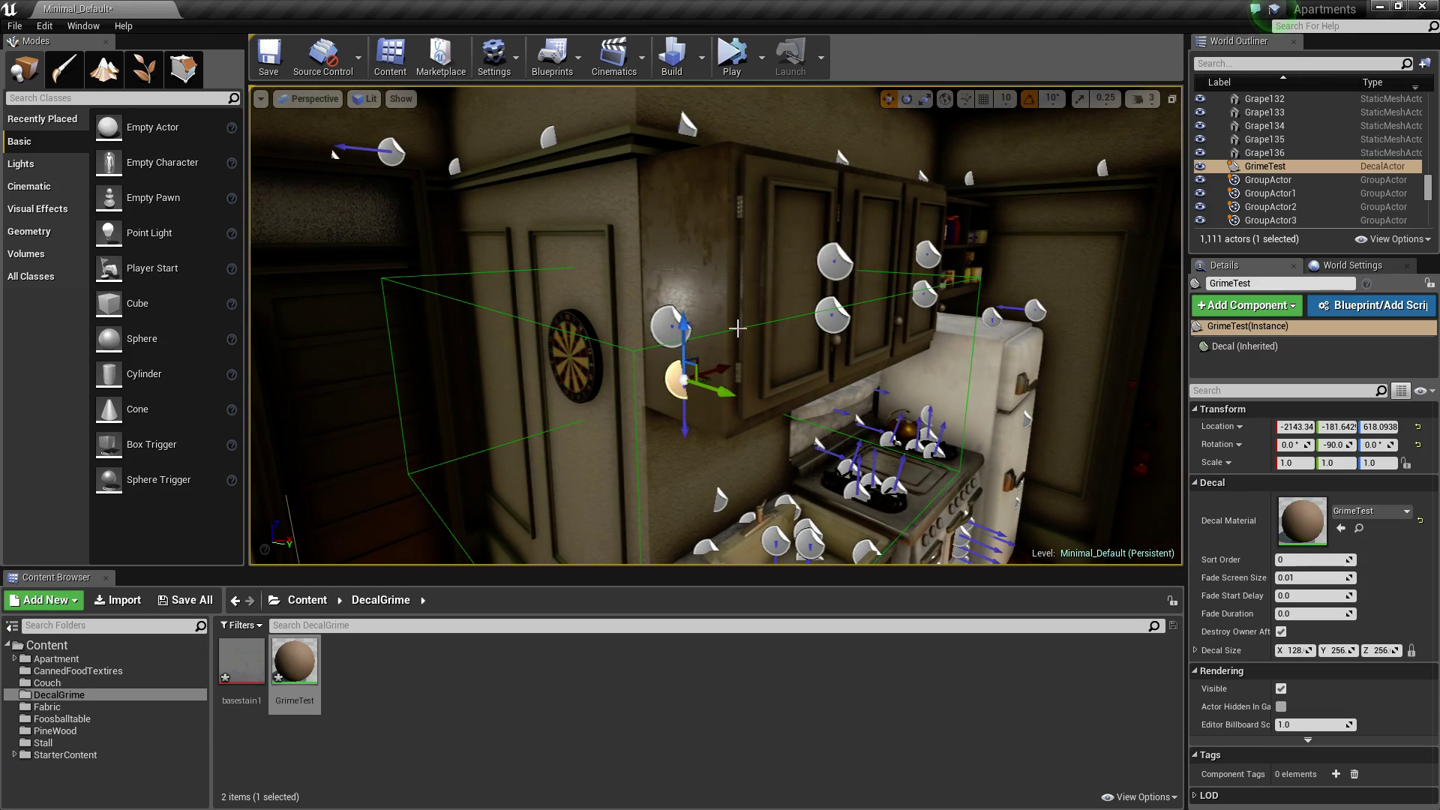
# Rotate the GrimeTest decal to about 90, 0, 180 degrees and move it in front of the dartboard.
pyautogui.press('e')
pyautogui.moveTo(717, 360); pyautogui.dragTo(626, 404)
pyautogui.press('w')
pyautogui.press('e')
pyautogui.press('r')
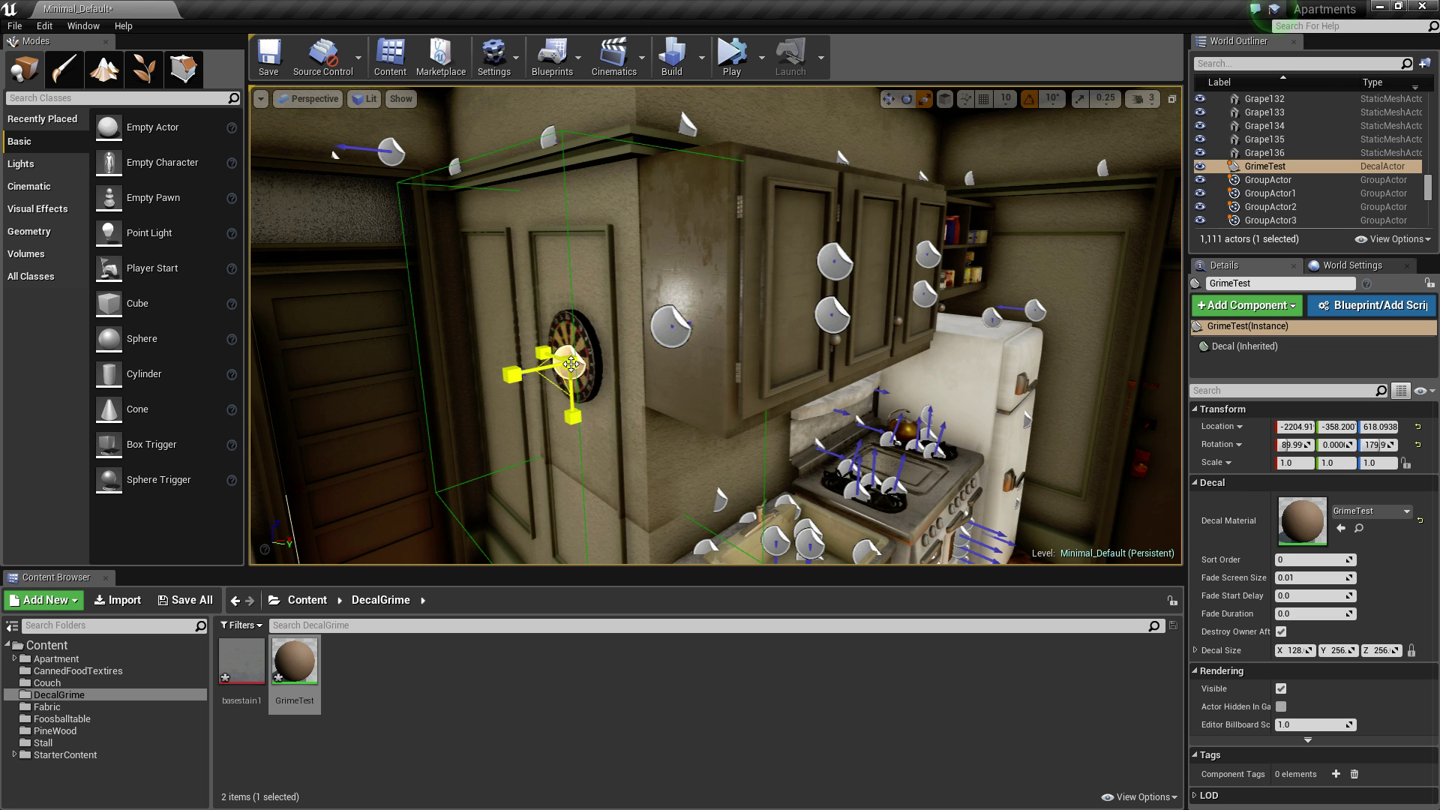
# Scale the GrimeTest decal down to about 0.14, 0.33, 0.31 and move it onto the cabinet's side.
pyautogui.moveTo(571, 364); pyautogui.dragTo(711, 321)
pyautogui.press('w')
pyautogui.press('space')
pyautogui.press('space')
pyautogui.moveTo(715, 376); pyautogui.dragTo(699, 328)
pyautogui.press('space')
pyautogui.moveTo(699, 328); pyautogui.dragTo(660, 368, button='right')
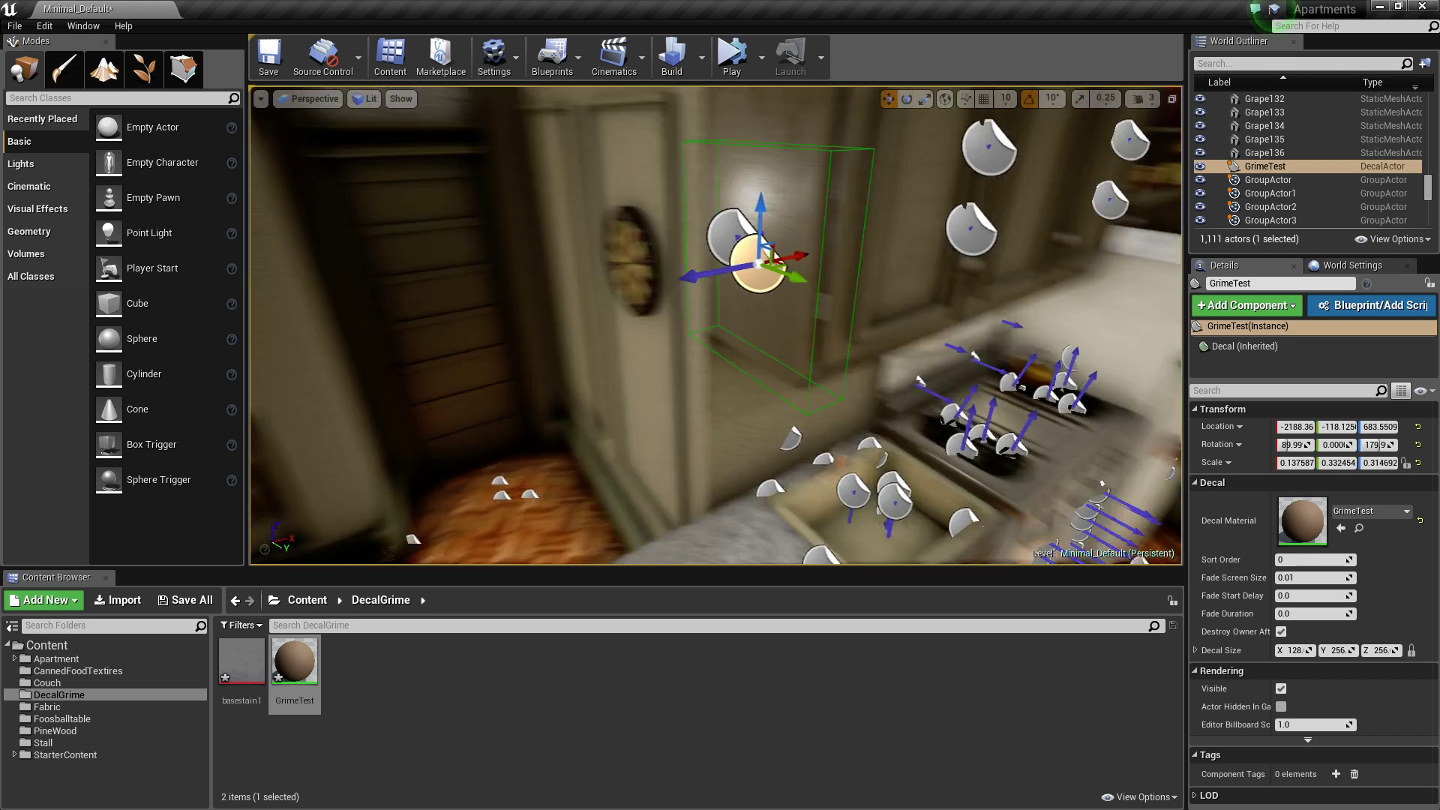
# Move the GrimeTest decal across the cabinet's side to about X -2156.8, Y -182.1, Z 643.9.
pyautogui.moveTo(743, 249); pyautogui.dragTo(799, 249)
pyautogui.moveTo(752, 186); pyautogui.dragTo(755, 248)
pyautogui.moveTo(755, 248); pyautogui.dragTo(900, 248, button='right')
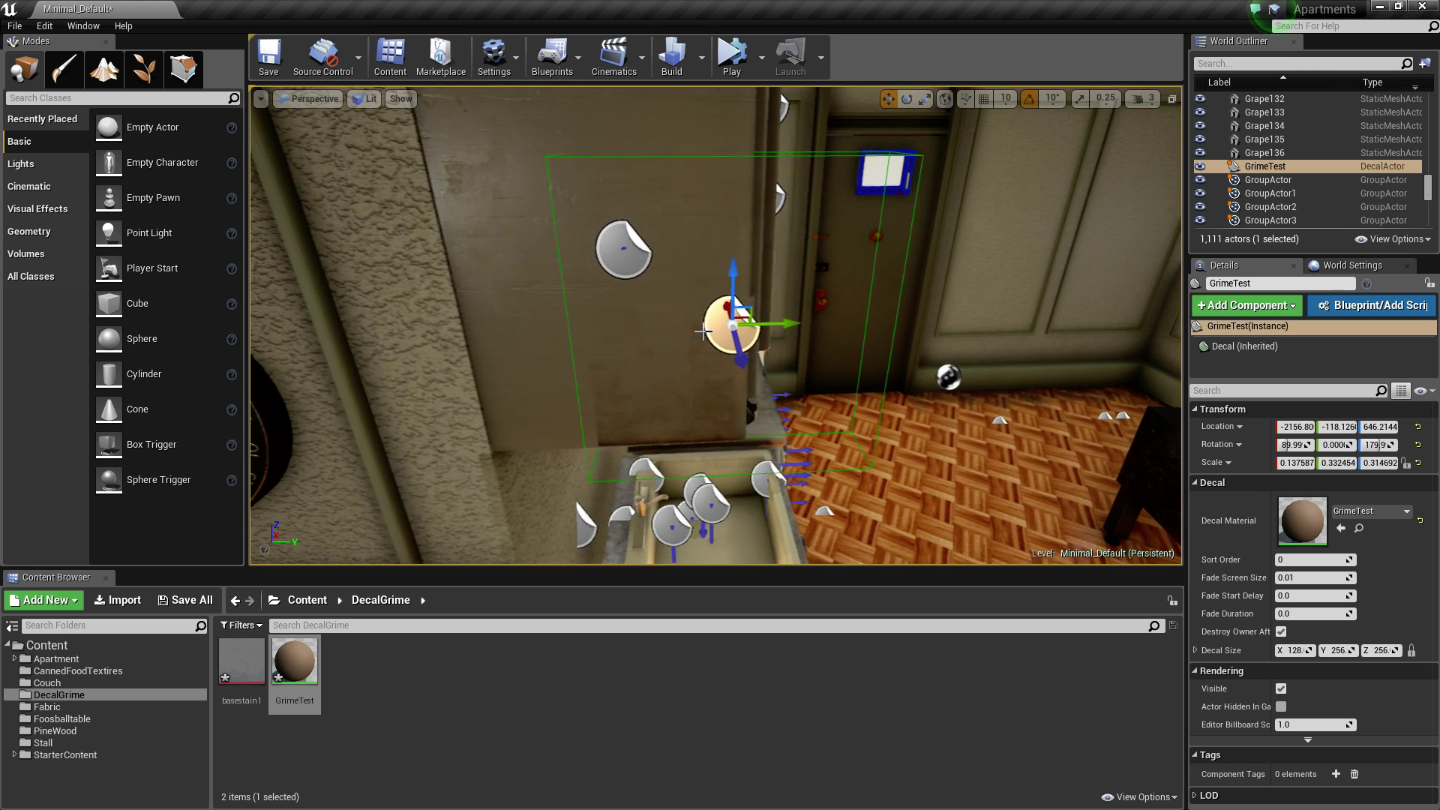
pyautogui.moveTo(774, 324); pyautogui.dragTo(633, 288)
pyautogui.moveTo(685, 334); pyautogui.dragTo(666, 330)
# Stretch the GrimeTest decal's Y scale to about 0.455 and raise it to about Z 674.2 on the cabinet's side.
pyautogui.press('space')
pyautogui.press('space')
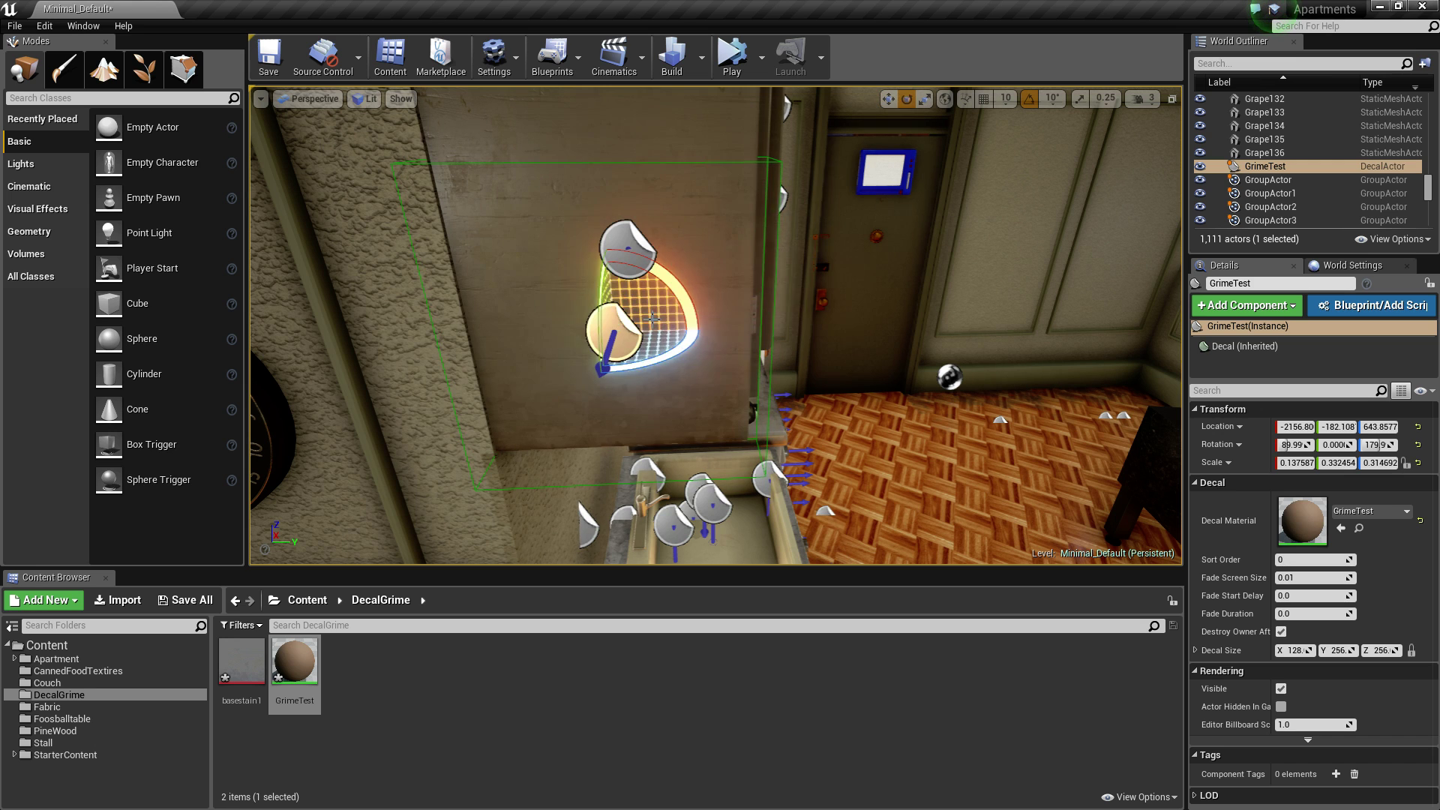
pyautogui.moveTo(618, 381); pyautogui.dragTo(618, 411)
pyautogui.press('w')
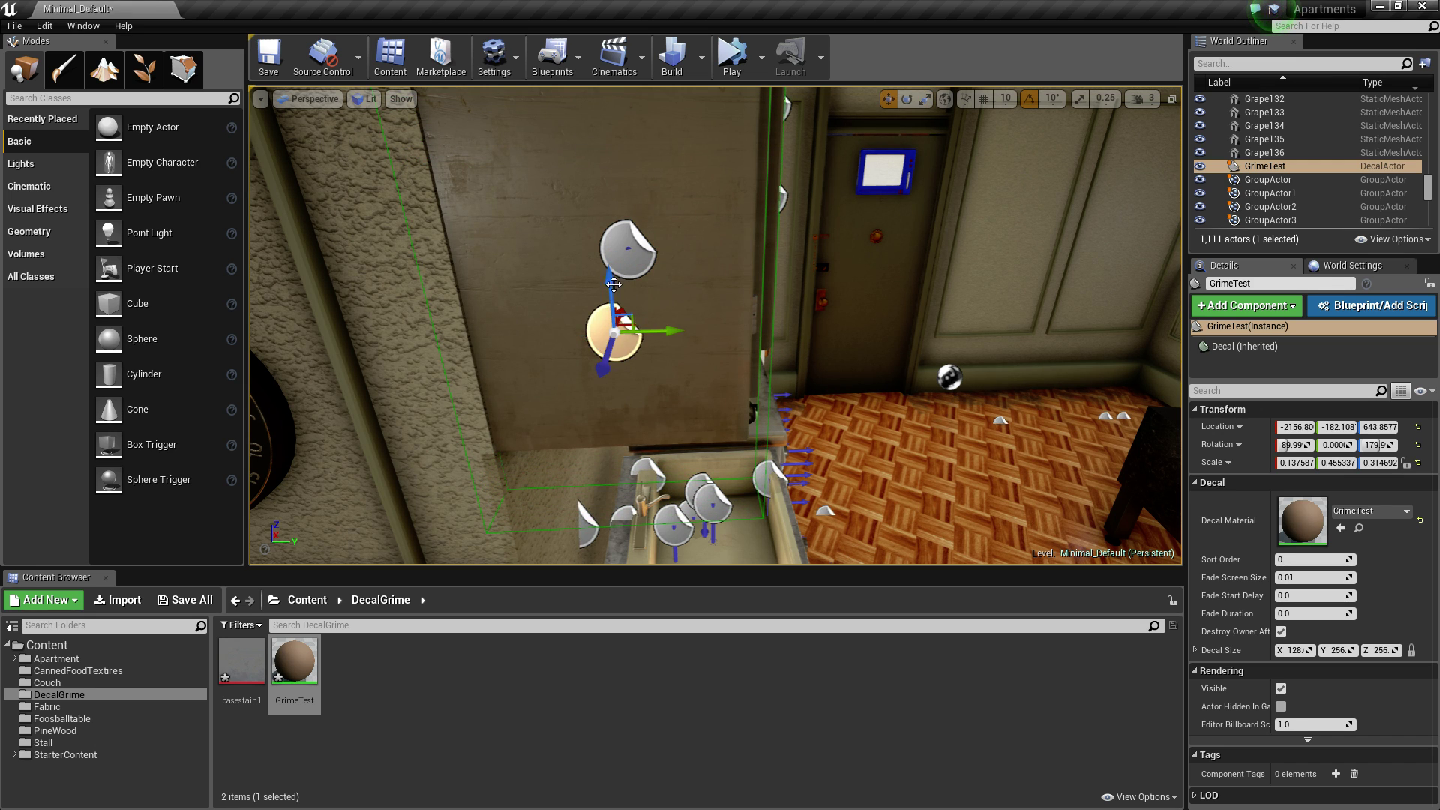
pyautogui.moveTo(589, 288); pyautogui.dragTo(591, 222)
pyautogui.press('f')
pyautogui.moveTo(591, 223); pyautogui.dragTo(649, 315, button='right')
# Create a material instance of GrimeTest and assign it as the cabinet decal's material.
pyautogui.rightClick(300, 661)
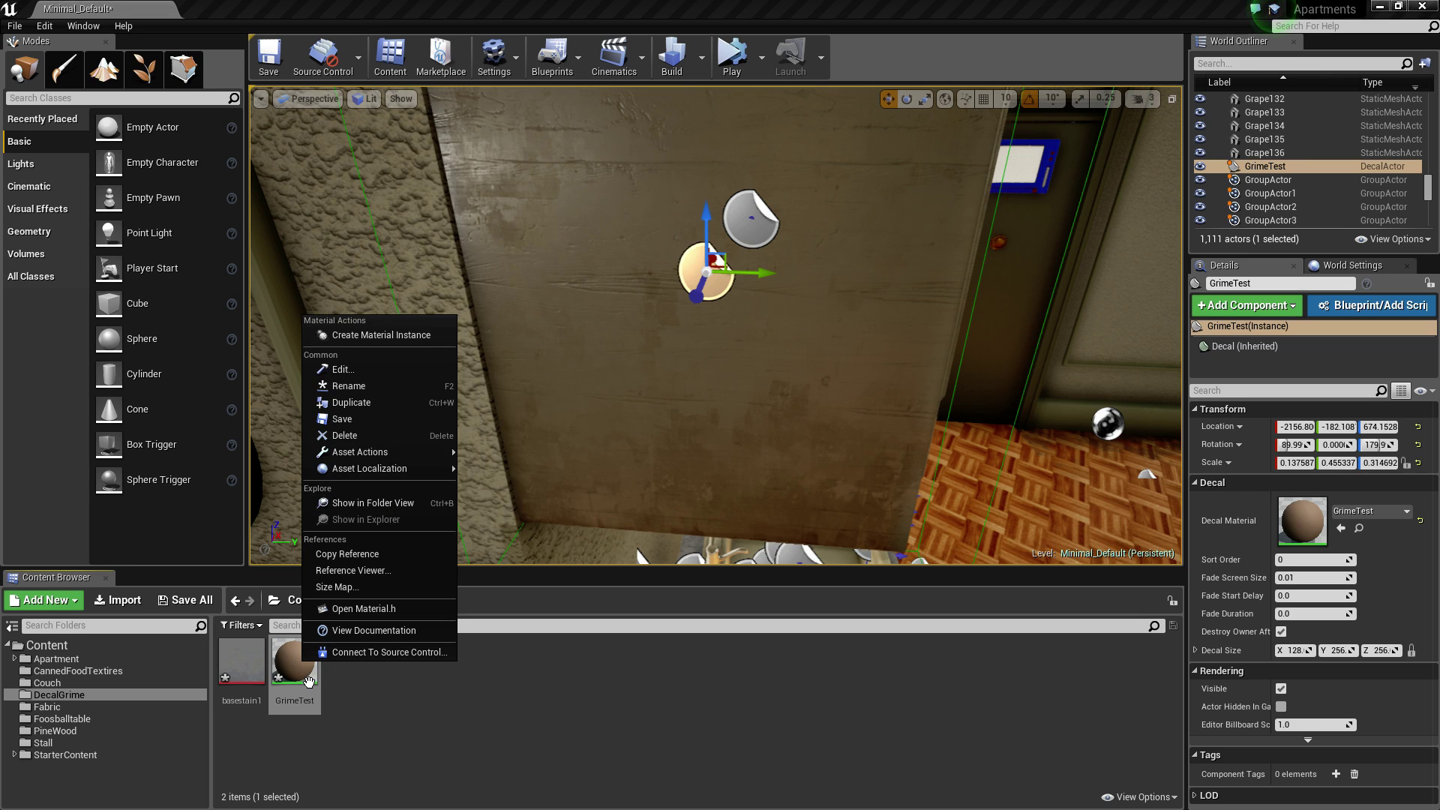
pyautogui.click(420, 336)
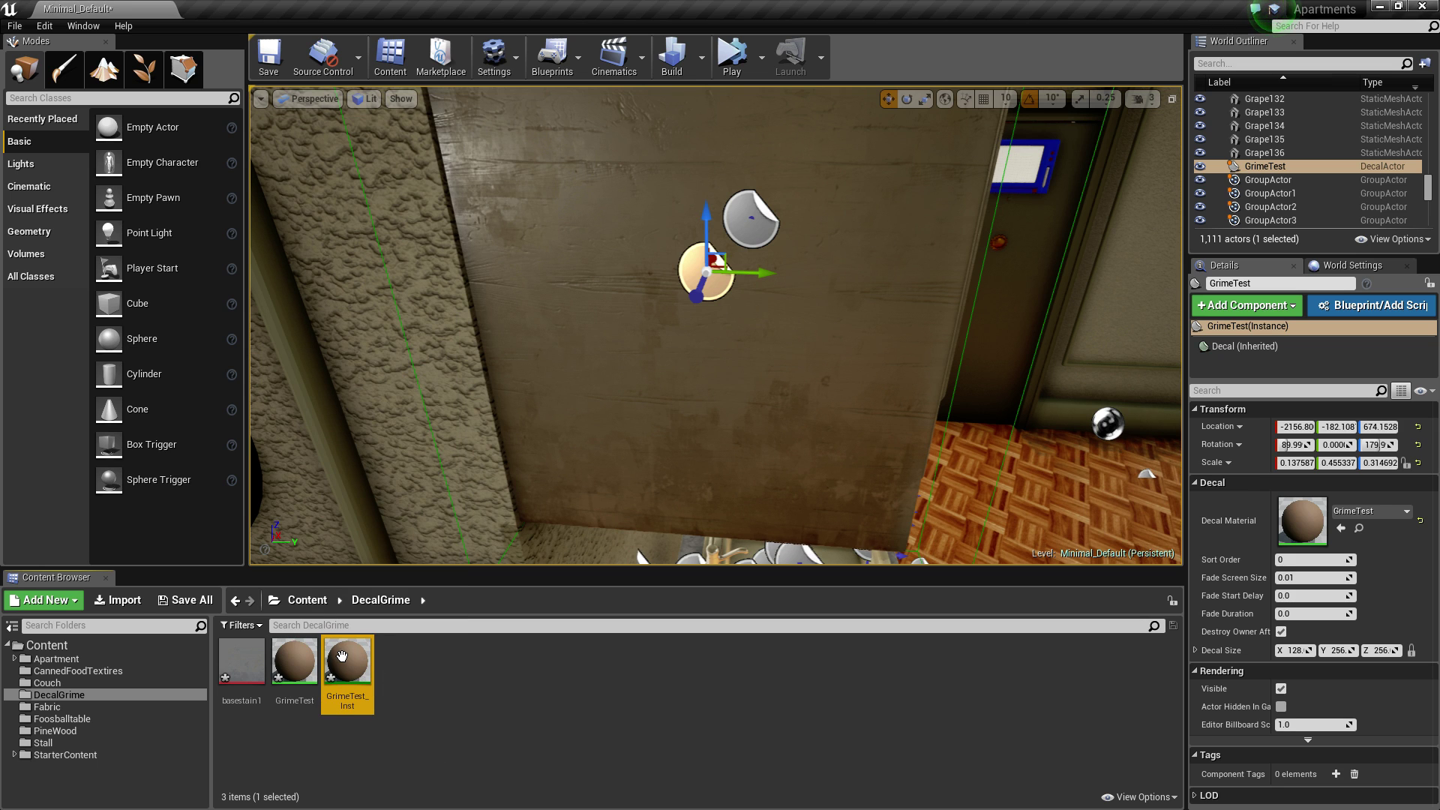
pyautogui.click(1357, 518)
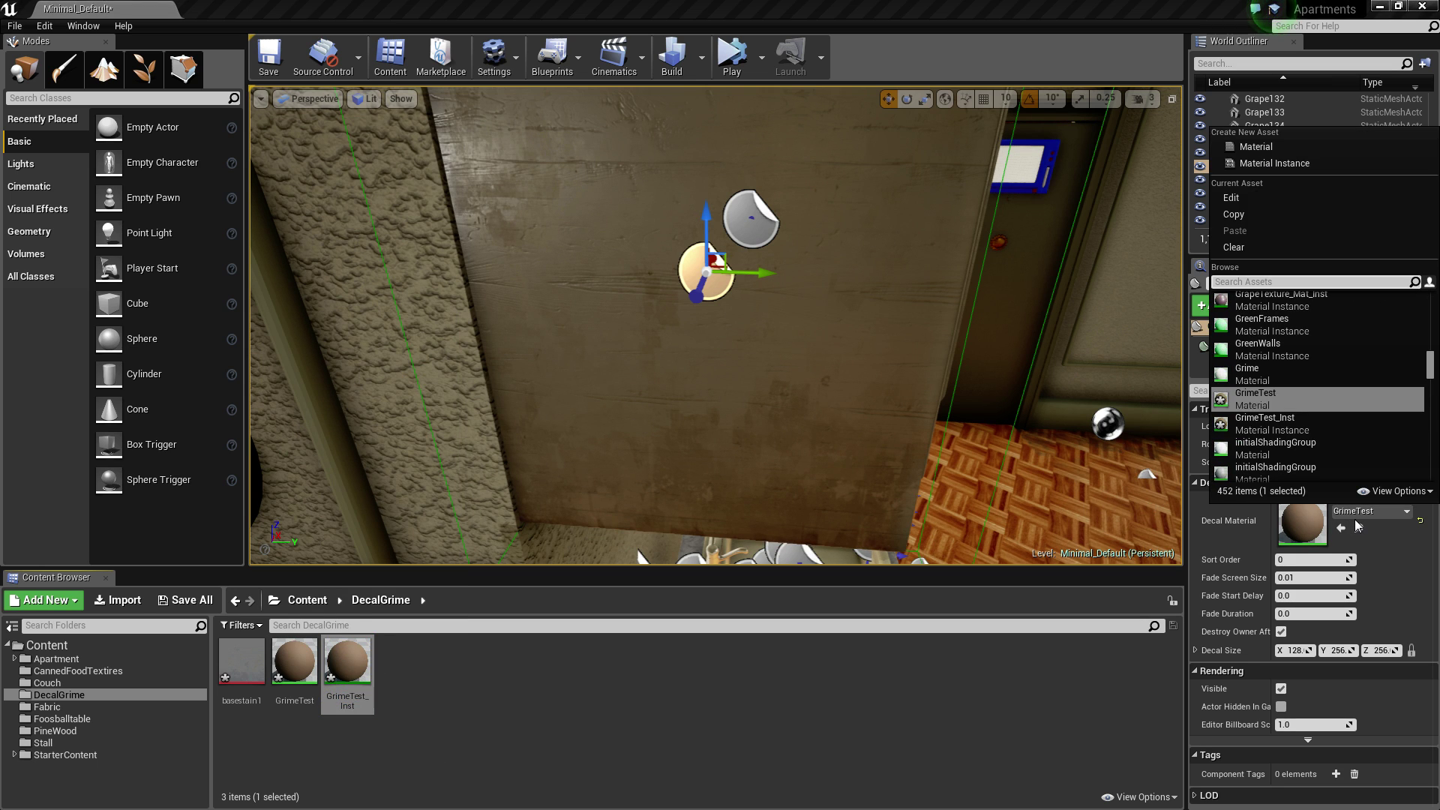
pyautogui.write('g')
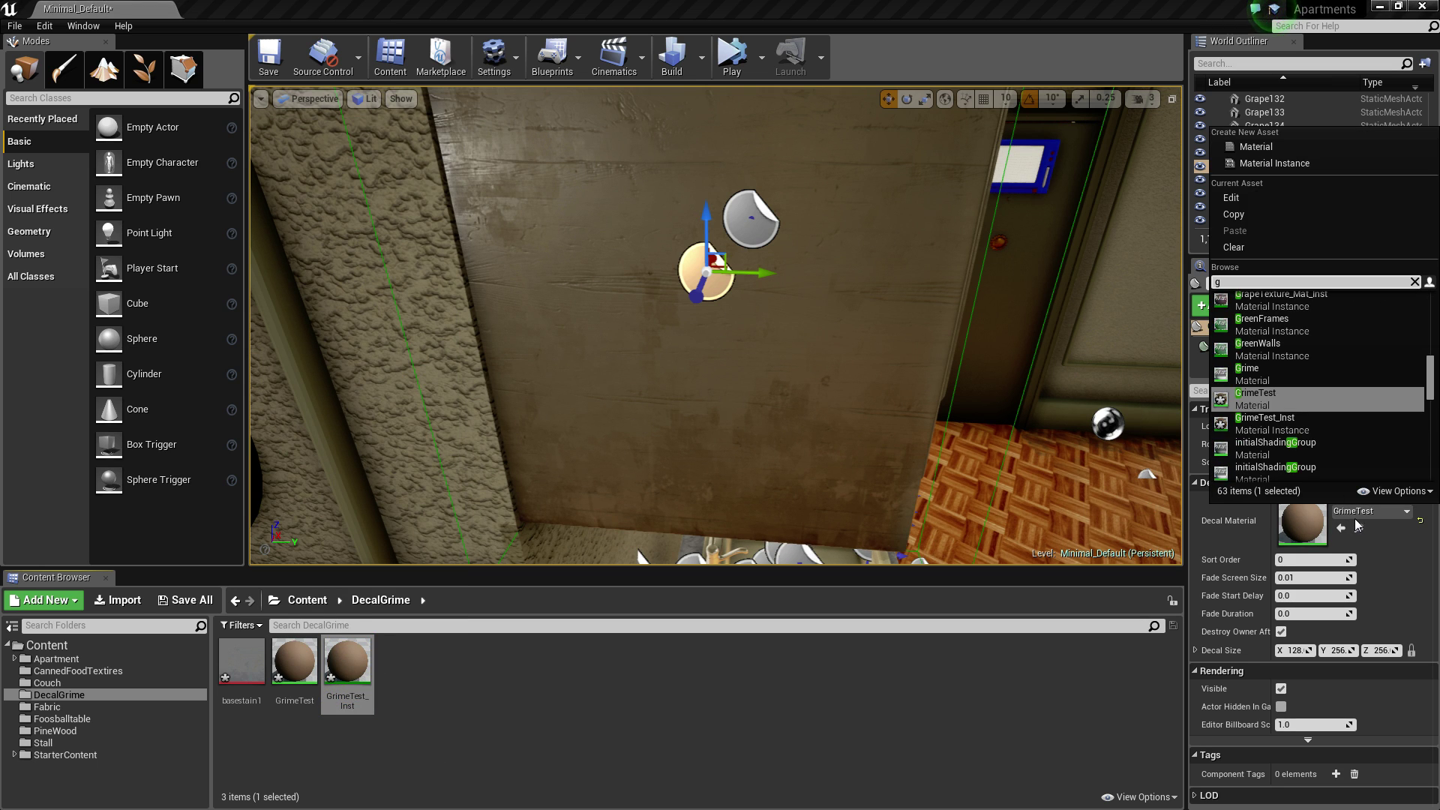
pyautogui.click(1275, 423)
pyautogui.click(398, 697)
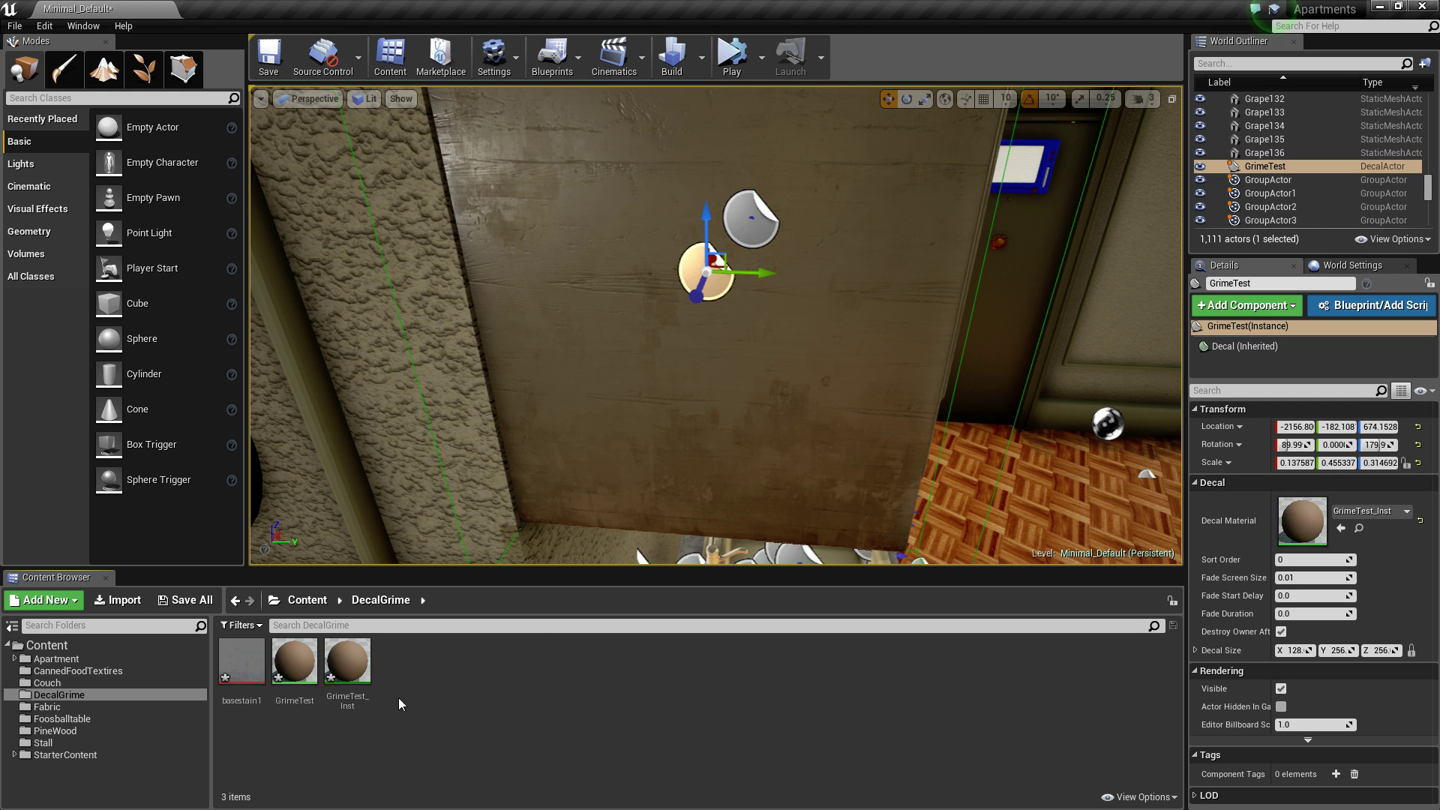
# Open the GrimeTest material instance in a small editor window that leaves the cabinet decal in view.
pyautogui.doubleClick(347, 661)
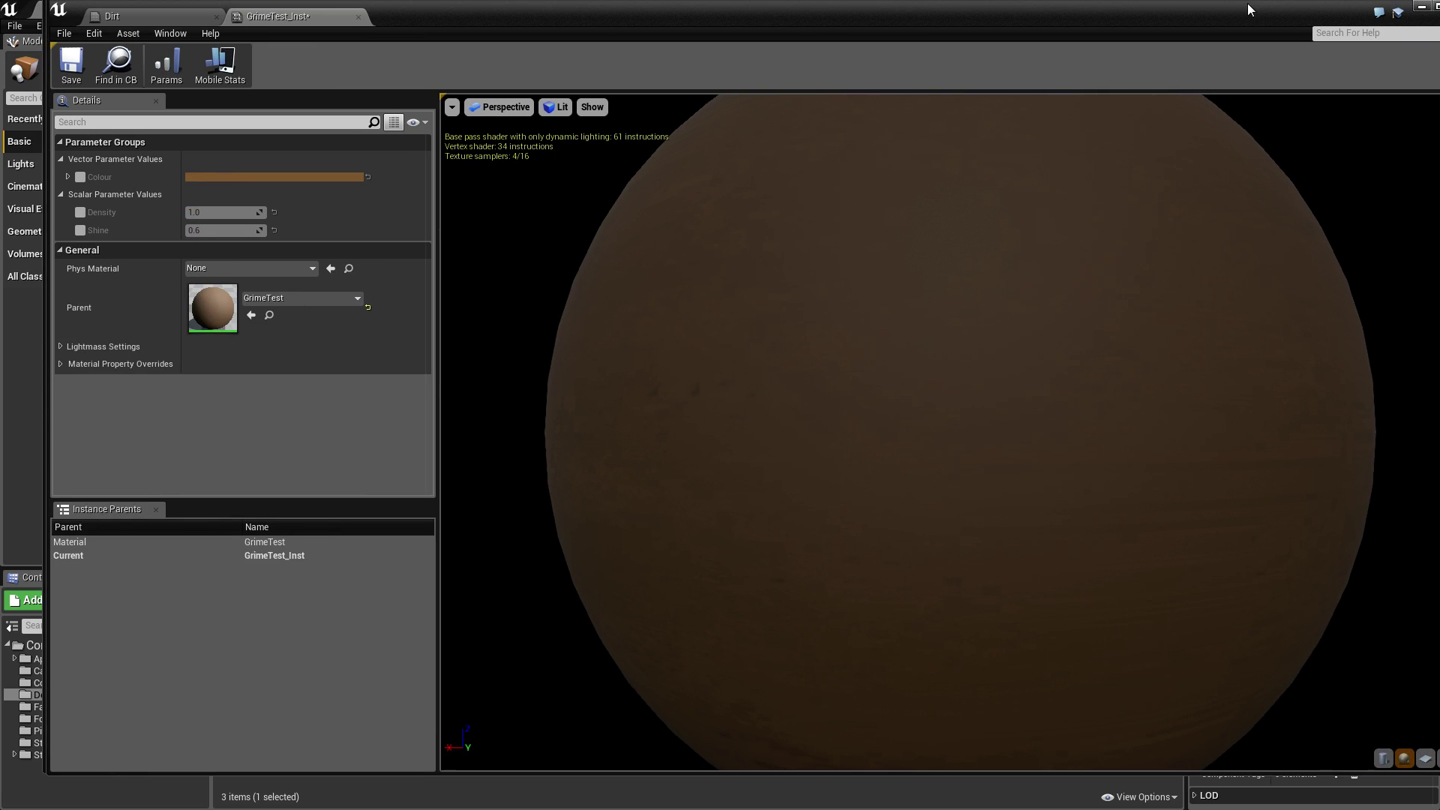
pyautogui.doubleClick(293, 9)
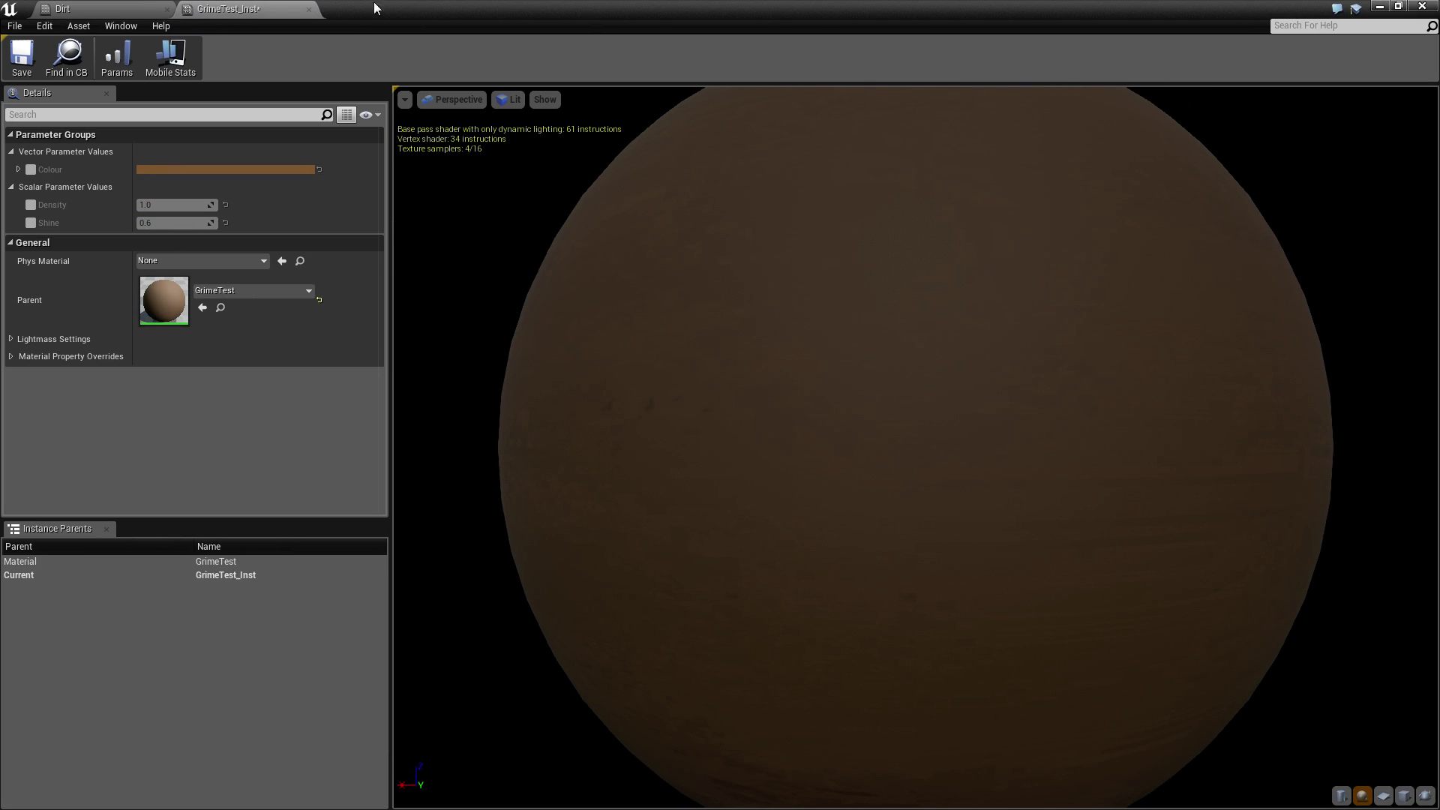
pyautogui.moveTo(375, 8); pyautogui.dragTo(880, 417)
pyautogui.doubleClick(458, 18)
pyautogui.moveTo(1242, 435); pyautogui.dragTo(1251, 144)
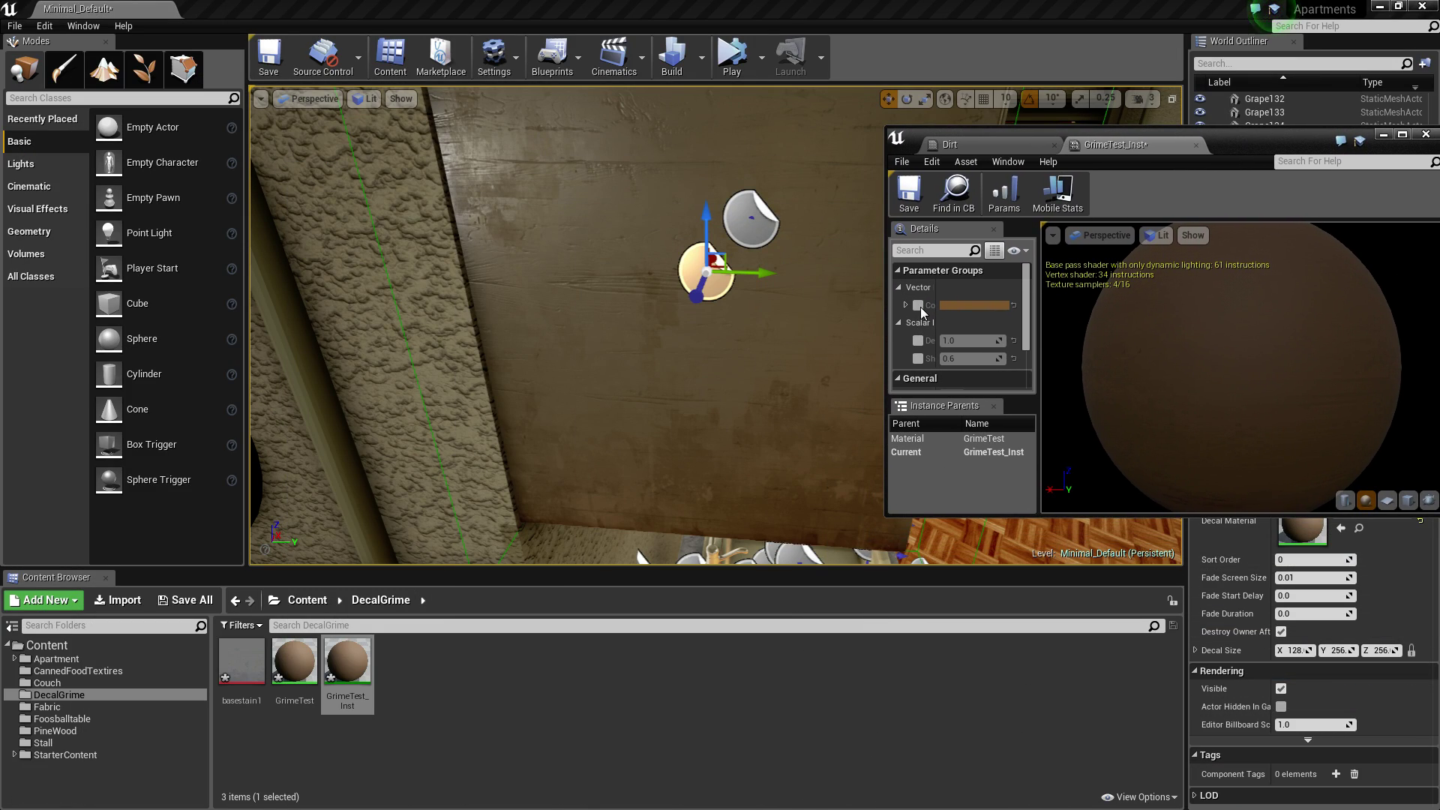
# Override the instance's Colour parameter with a neutral grey of about 0.235 for red, green and blue.
pyautogui.click(962, 305)
pyautogui.moveTo(1054, 412); pyautogui.dragTo(1050, 442)
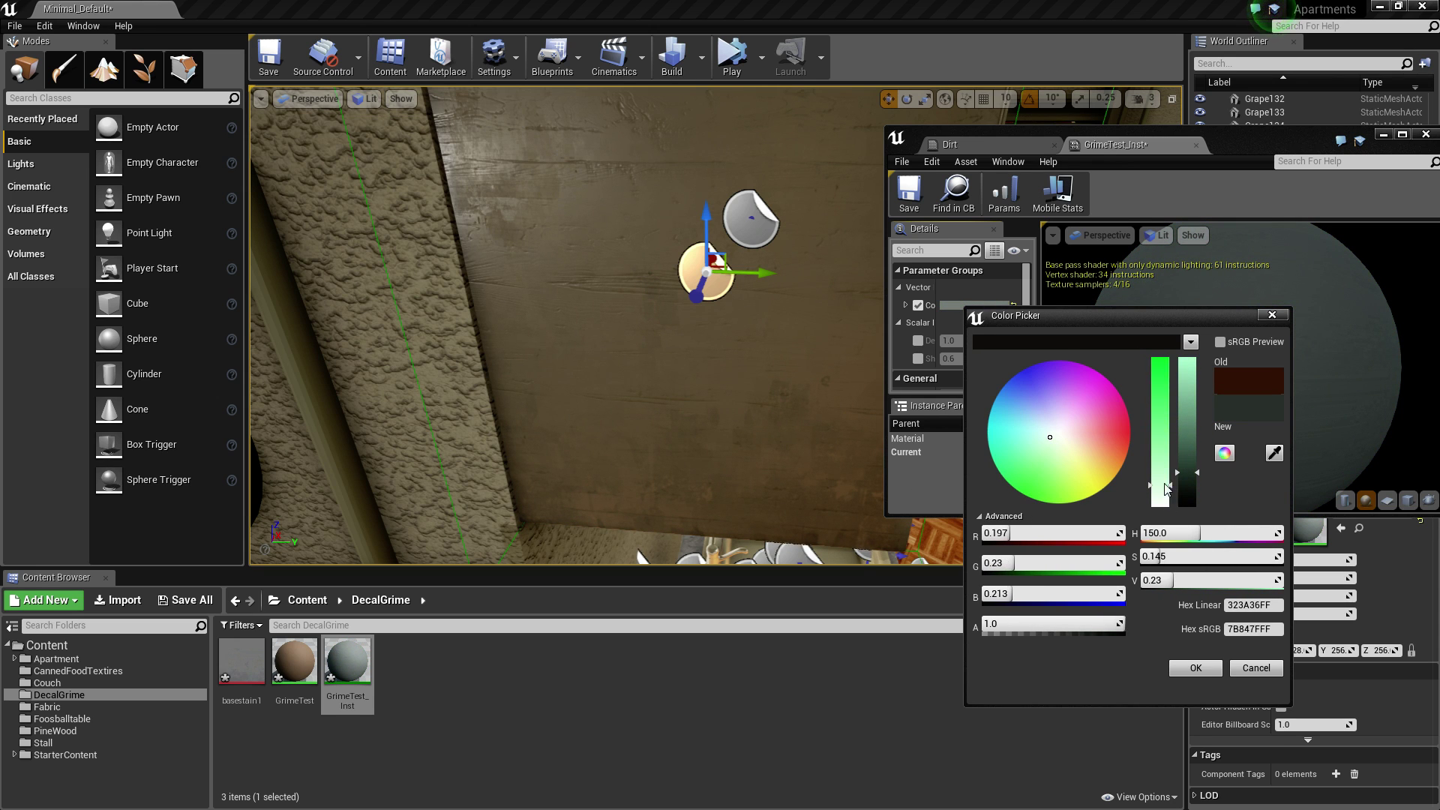
pyautogui.moveTo(1165, 485)
pyautogui.mouseDown()
pyautogui.moveTo(1184, 520)
pyautogui.moveTo(1186, 304)
pyautogui.moveTo(1188, 553)
pyautogui.moveTo(1187, 413)
pyautogui.moveTo(1187, 472)
pyautogui.mouseUp()
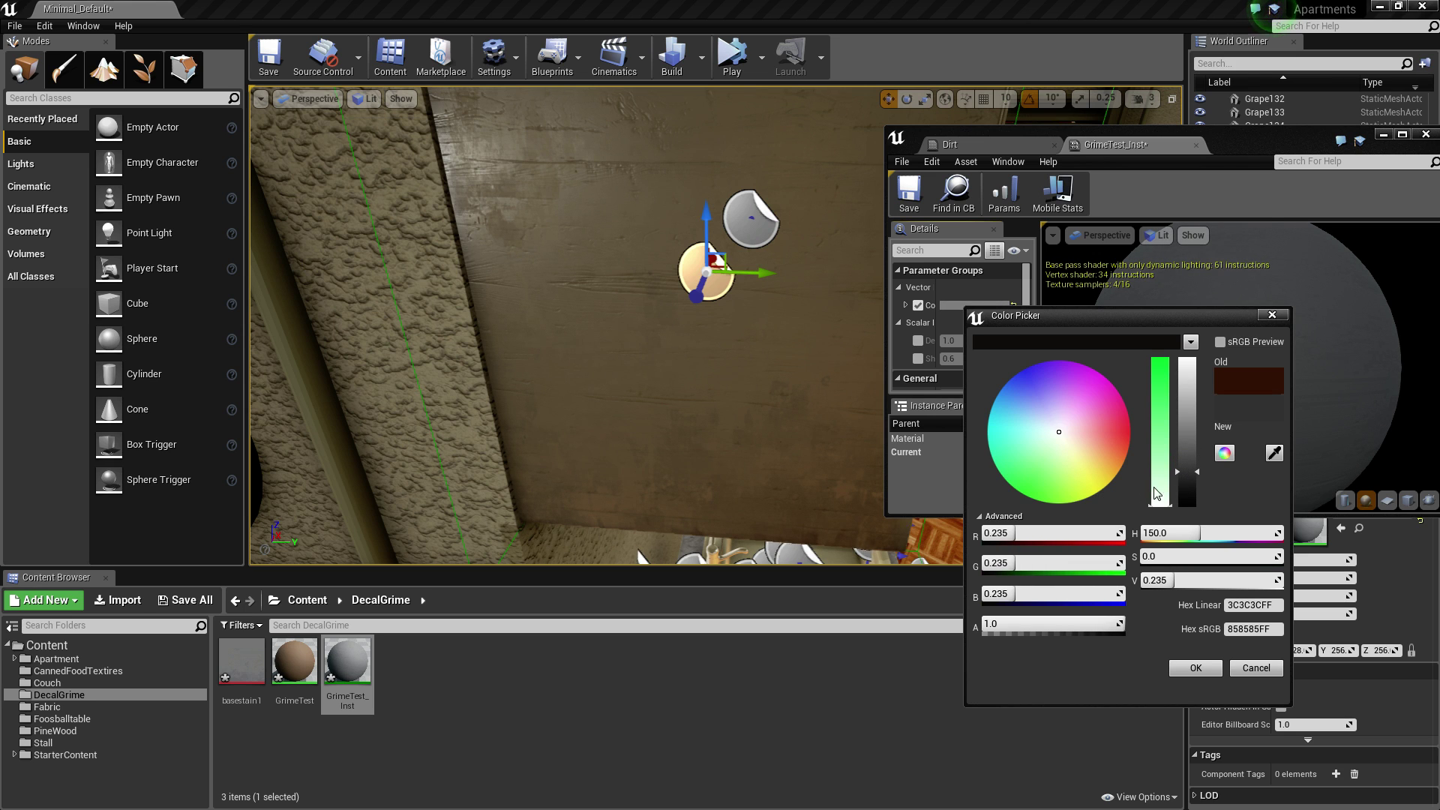
pyautogui.click(1174, 667)
# Enable the instance's Density override, test values such as about 33 and 1, and set it to 1.2.
pyautogui.click(918, 341)
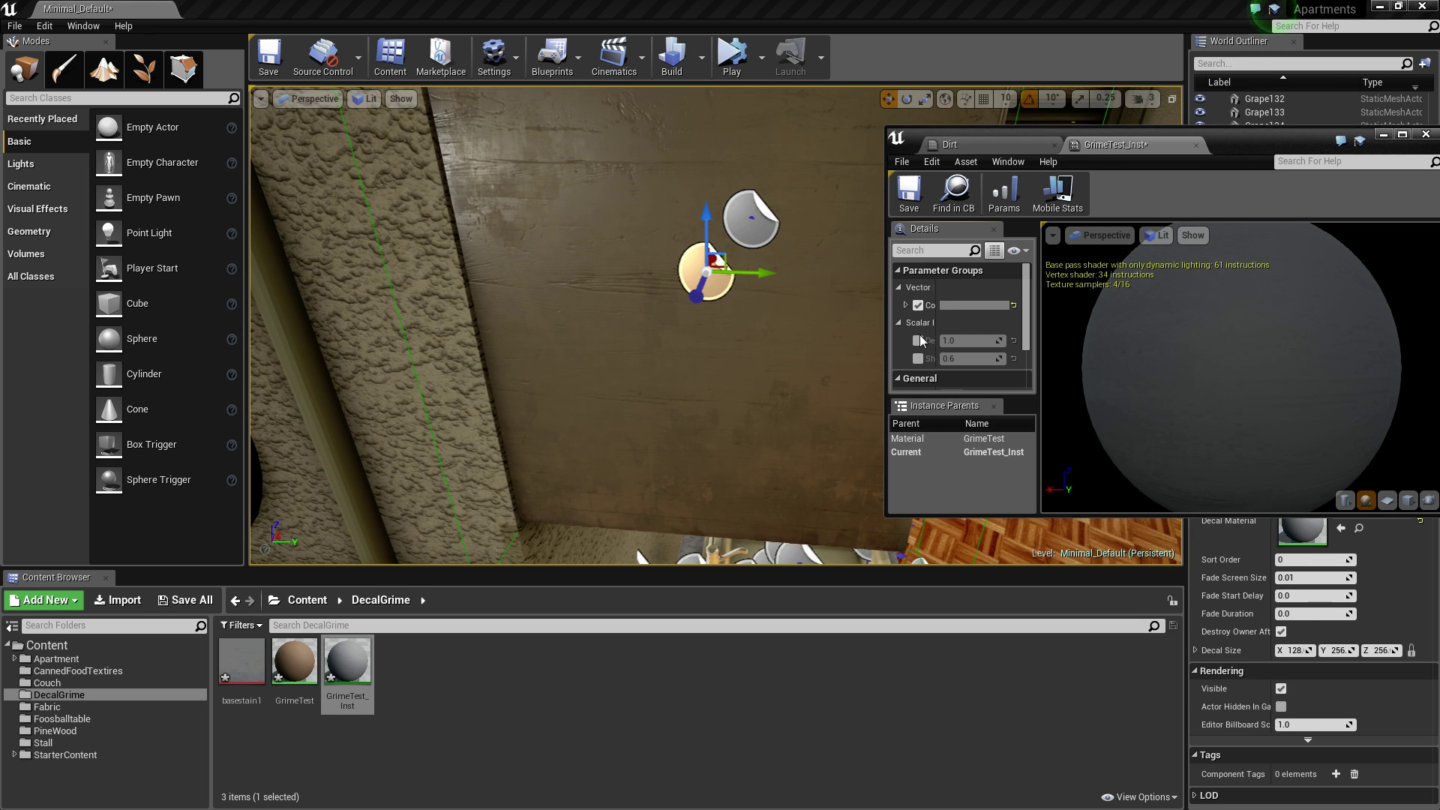
pyautogui.moveTo(968, 341); pyautogui.dragTo(1005, 340)
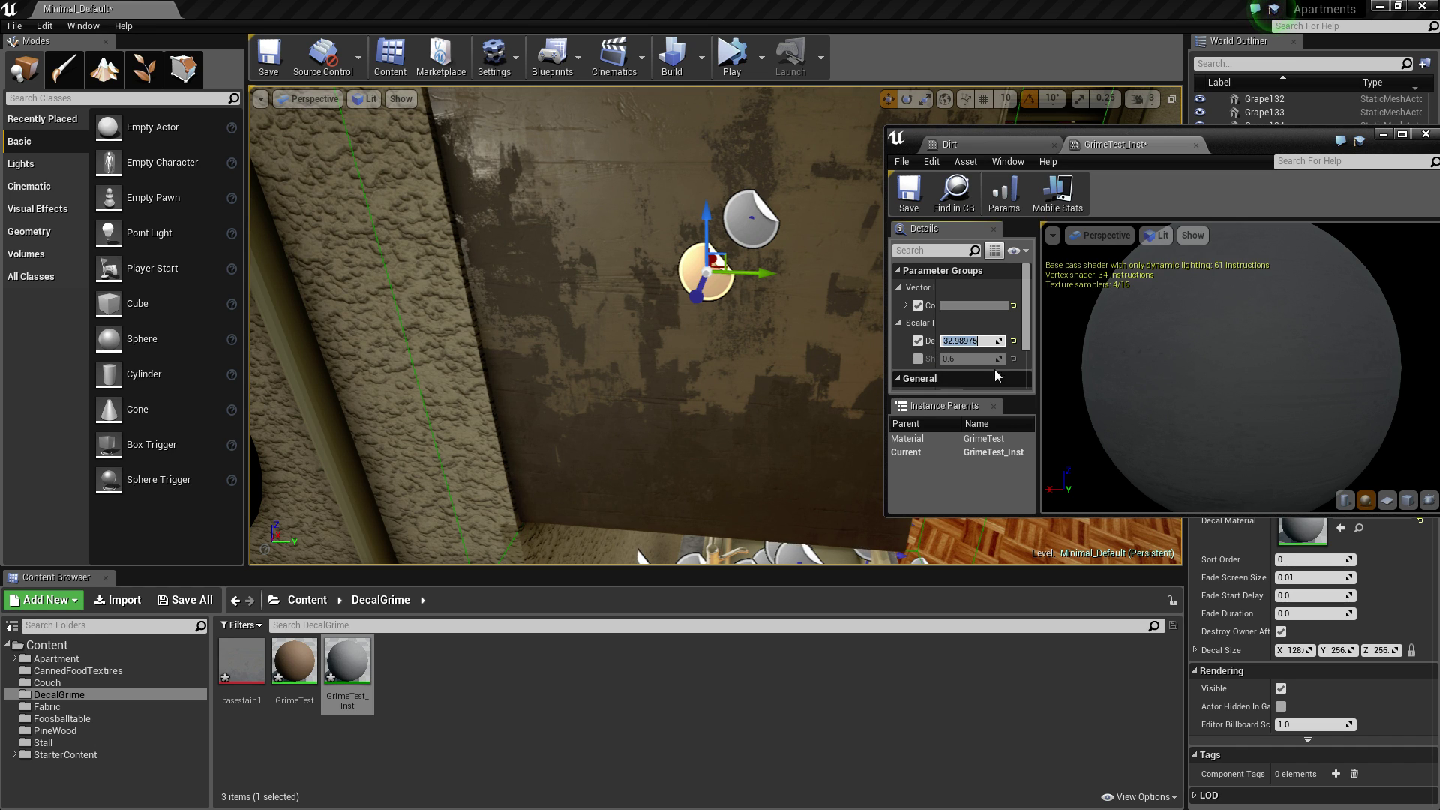
pyautogui.write('1')
pyautogui.press('Return')
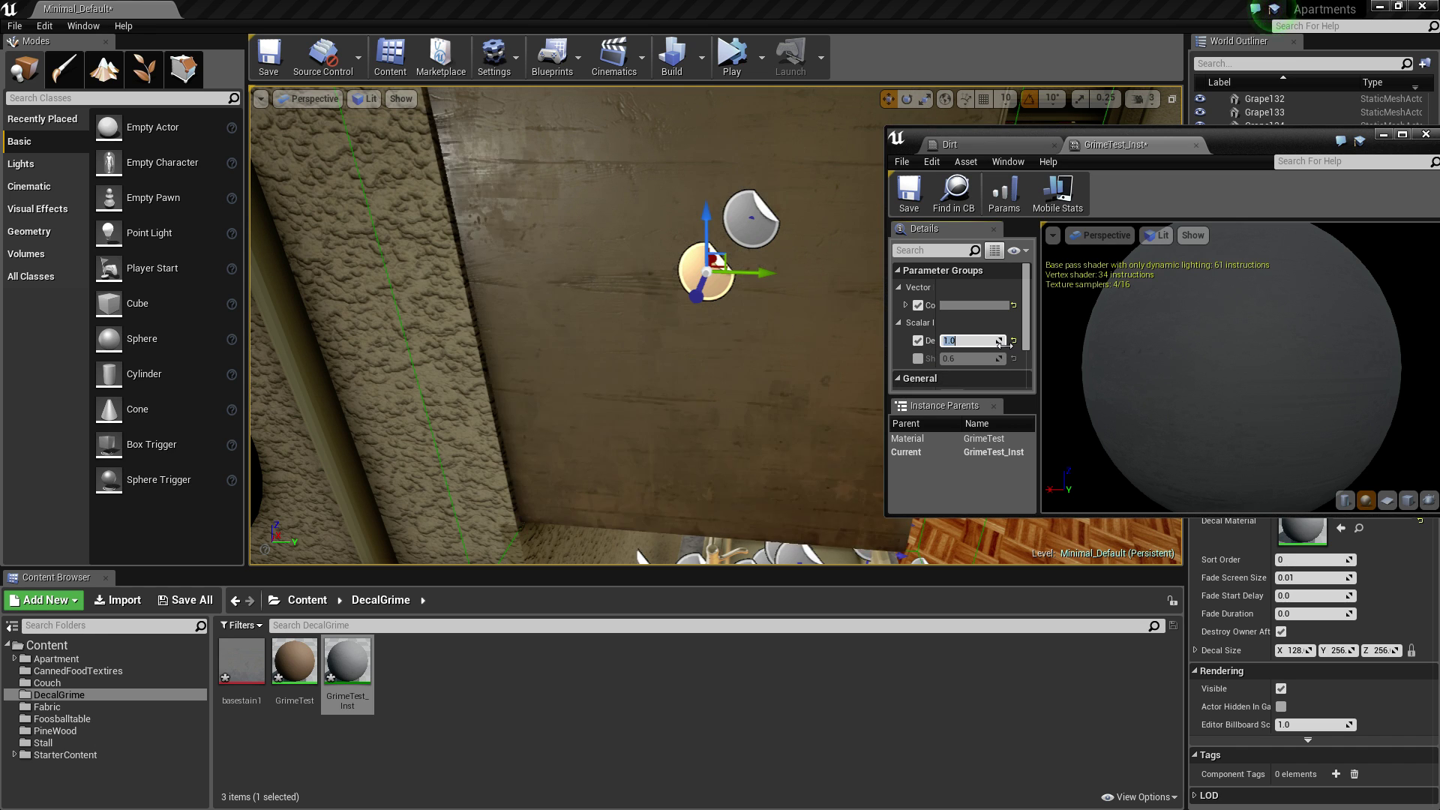
pyautogui.write('2')
pyautogui.press('Return')
pyautogui.write('1')
pyautogui.press('Return')
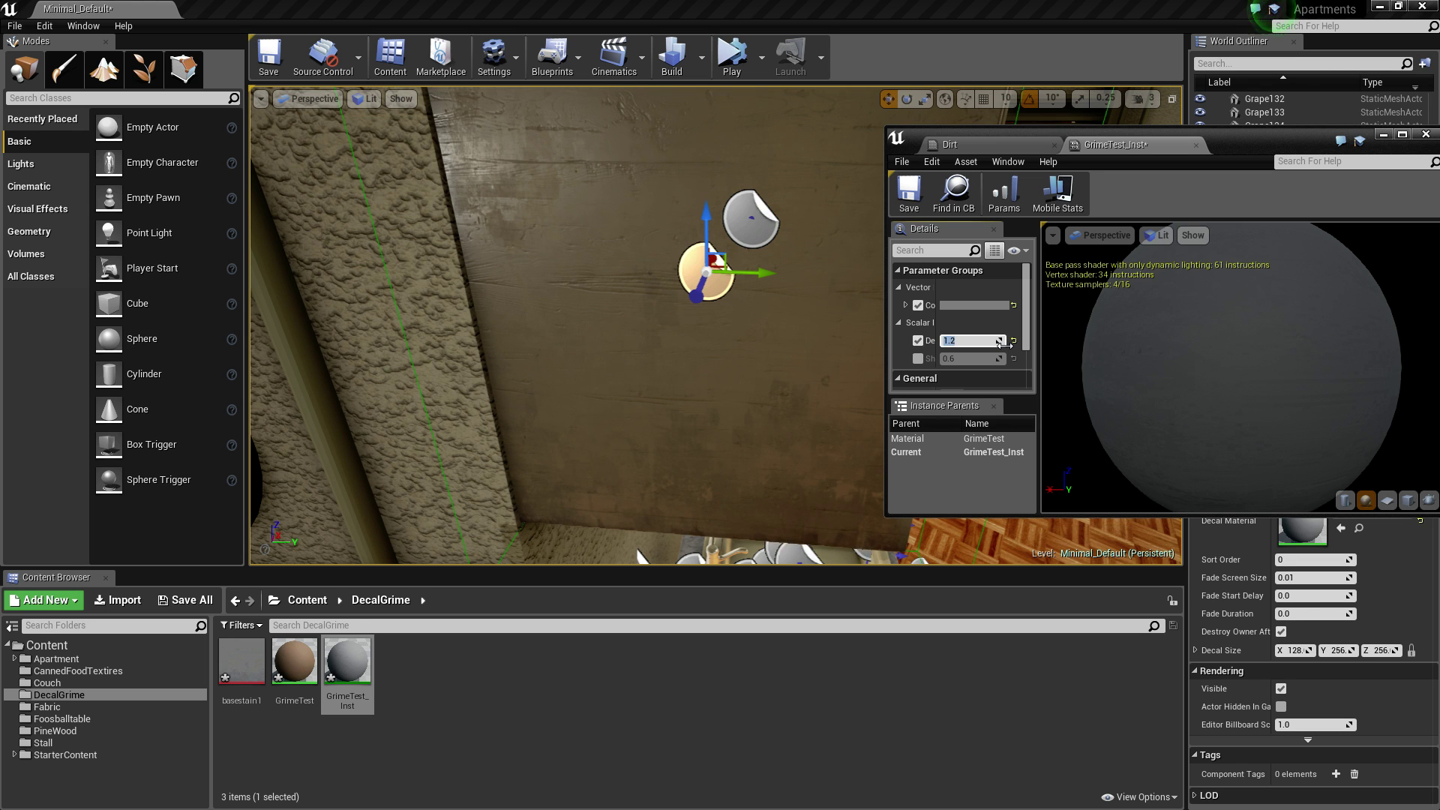
# Enable the instance's Shine override, try about 1.8, and set it to about 0.2 while checking the cabinet's reflections.
pyautogui.click(918, 358)
pyautogui.moveTo(951, 358); pyautogui.dragTo(998, 359)
pyautogui.keyDown('alt'); pyautogui.moveTo(825, 360); pyautogui.dragTo(600, 360); pyautogui.keyUp('alt')
pyautogui.moveTo(570, 325); pyautogui.dragTo(562, 297, button='right')
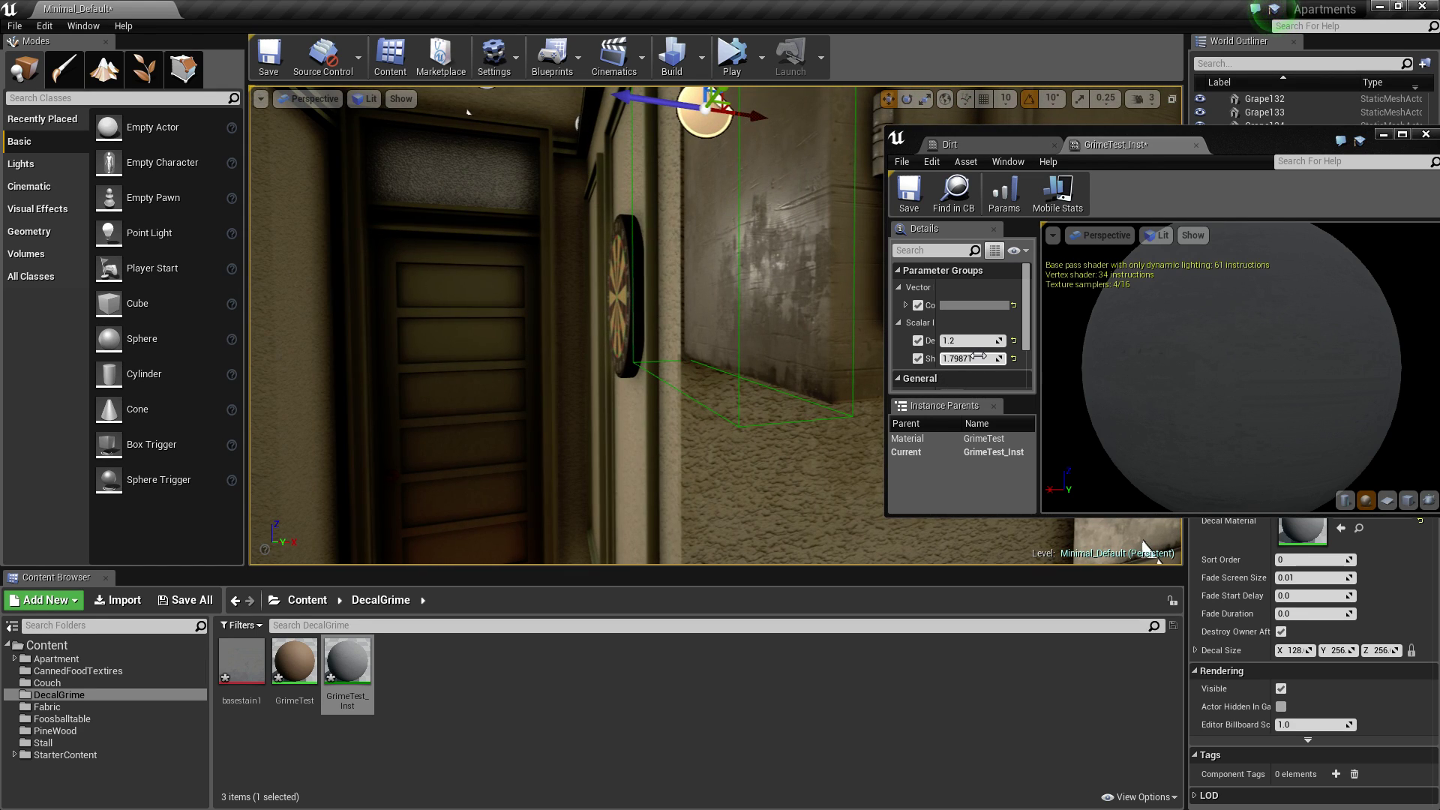
pyautogui.moveTo(979, 356); pyautogui.dragTo(941, 356)
pyautogui.moveTo(660, 315); pyautogui.dragTo(720, 307, button='right')
pyautogui.moveTo(1084, 545)
pyautogui.mouseDown(button='right')
pyautogui.moveTo(1054, 545)
pyautogui.moveTo(1077, 545)
pyautogui.mouseUp(button='right')
pyautogui.moveTo(964, 359)
pyautogui.mouseDown()
pyautogui.moveTo(1026, 358)
pyautogui.moveTo(967, 357)
pyautogui.mouseUp()
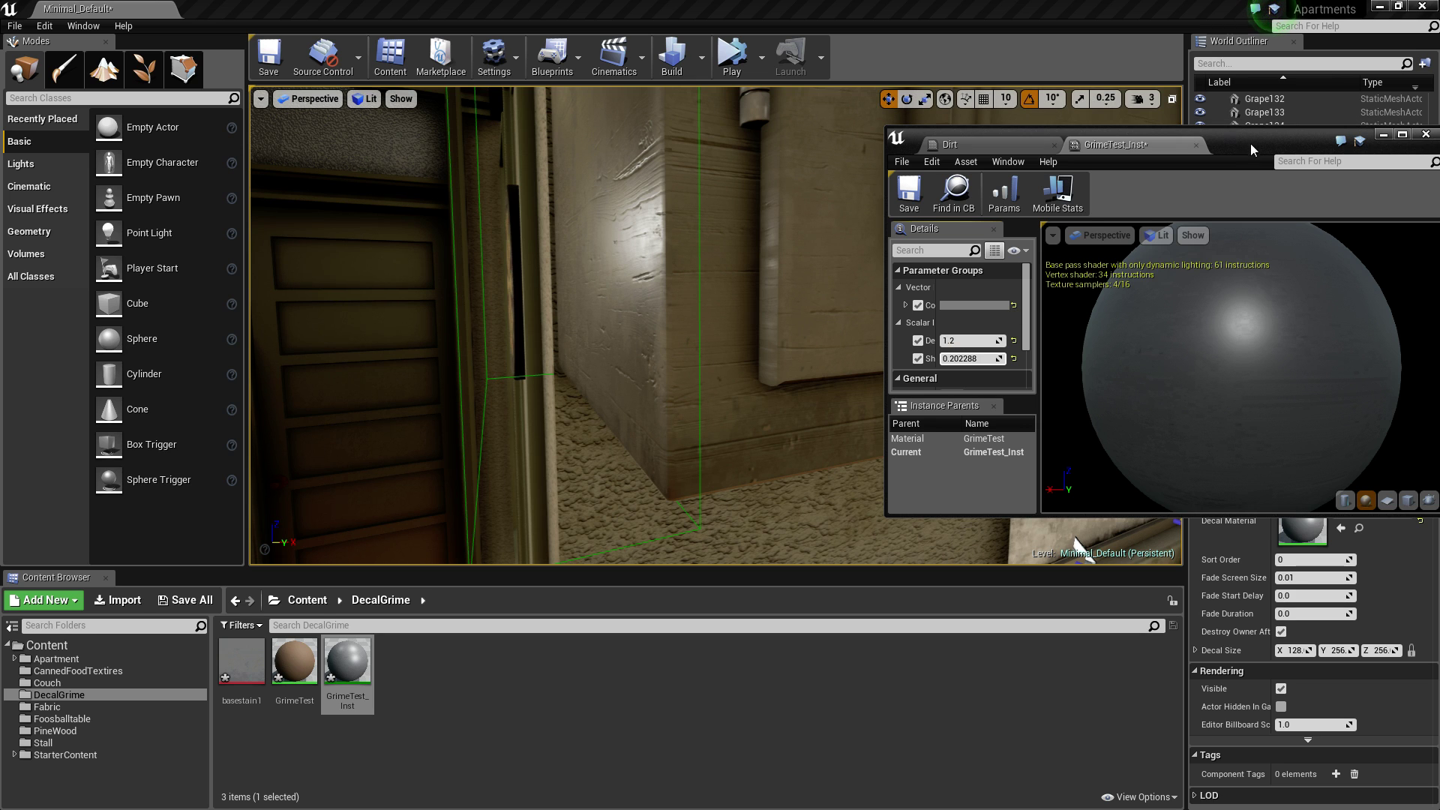
pyautogui.moveTo(1250, 142); pyautogui.dragTo(965, 111)
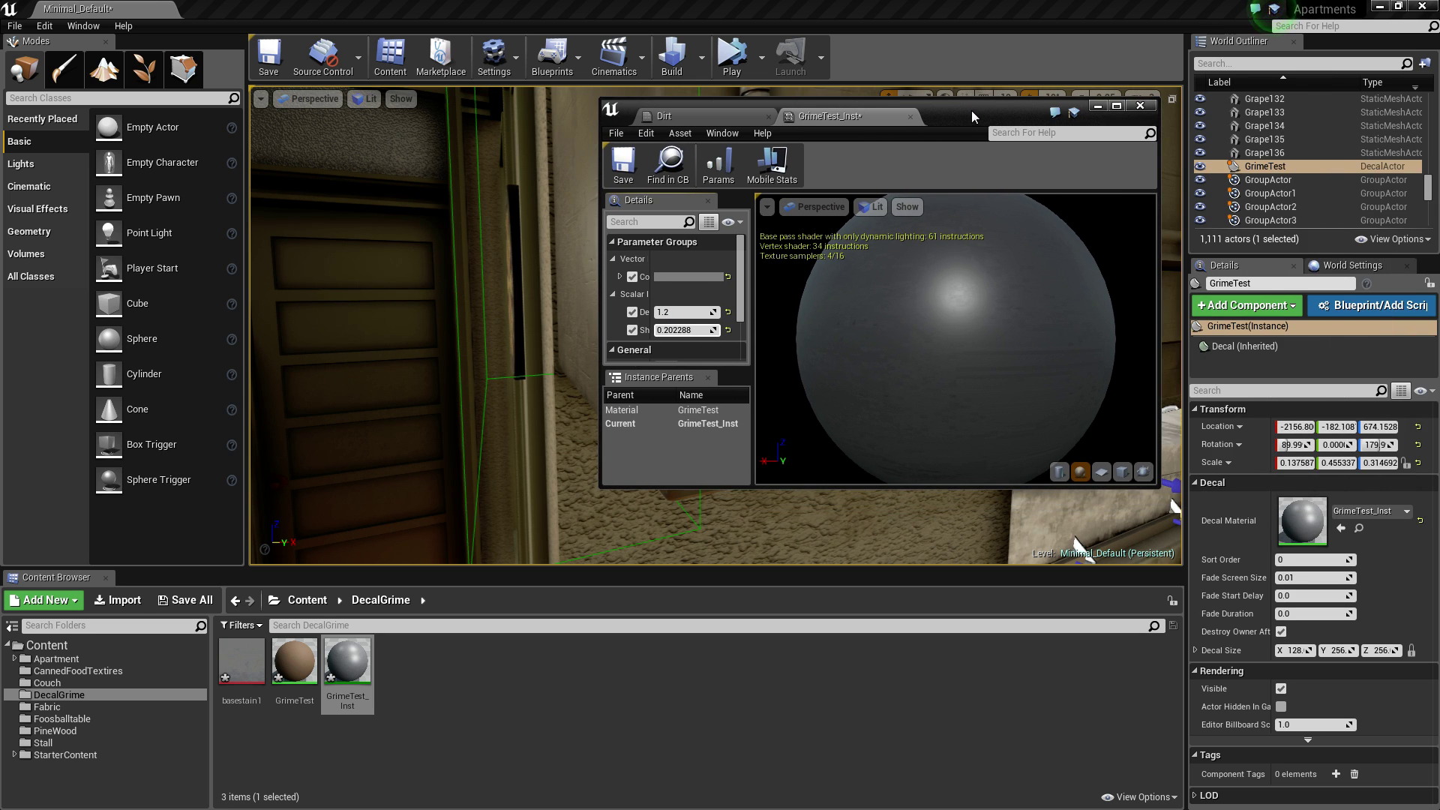